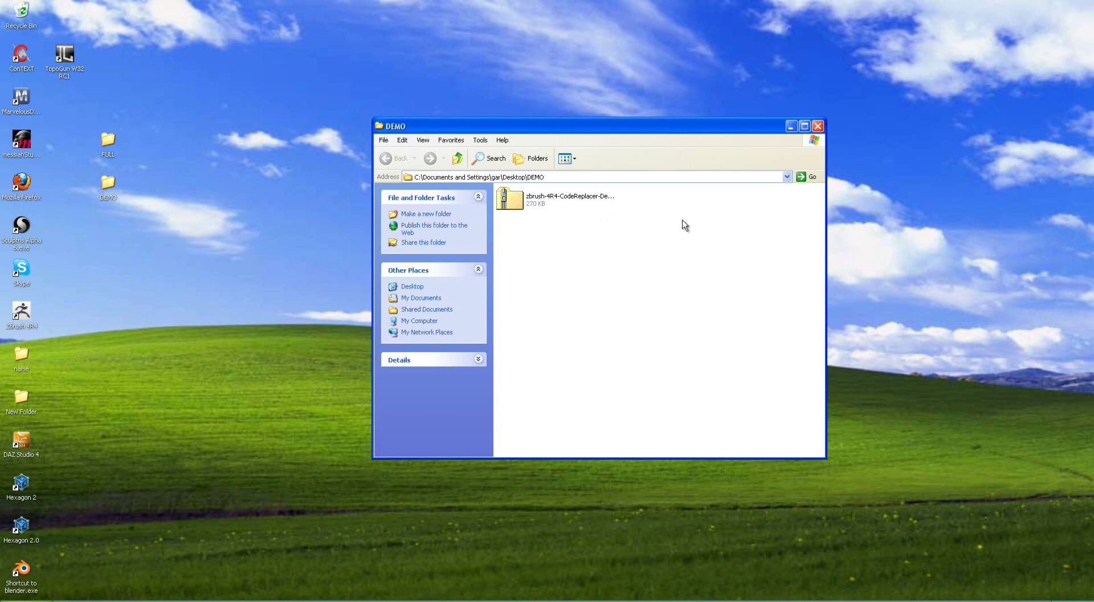
pyautogui.doubleClick(522, 200)
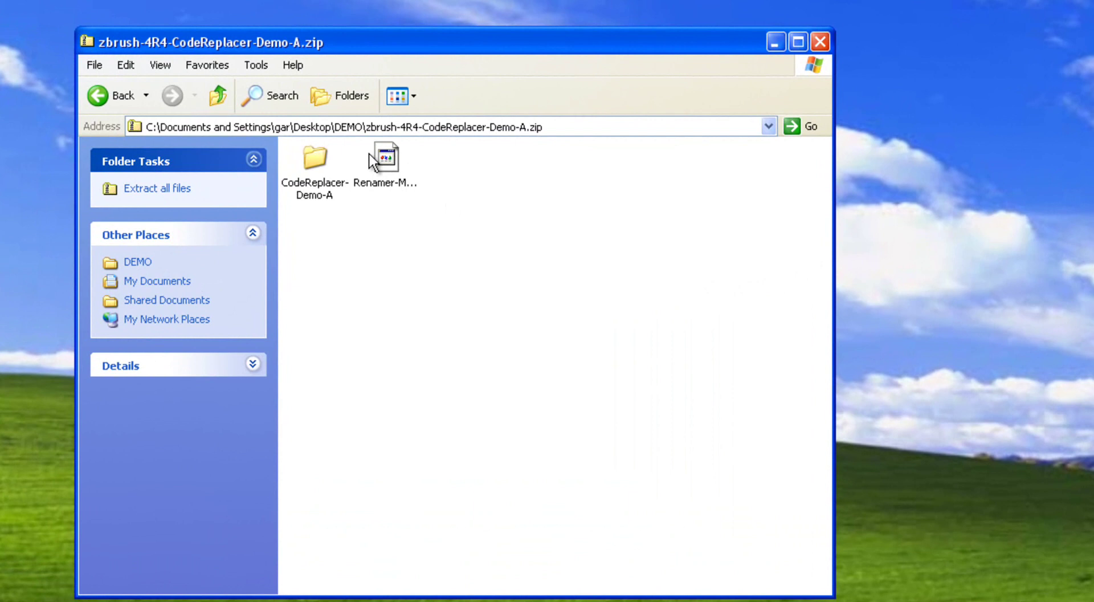
pyautogui.click(557, 195)
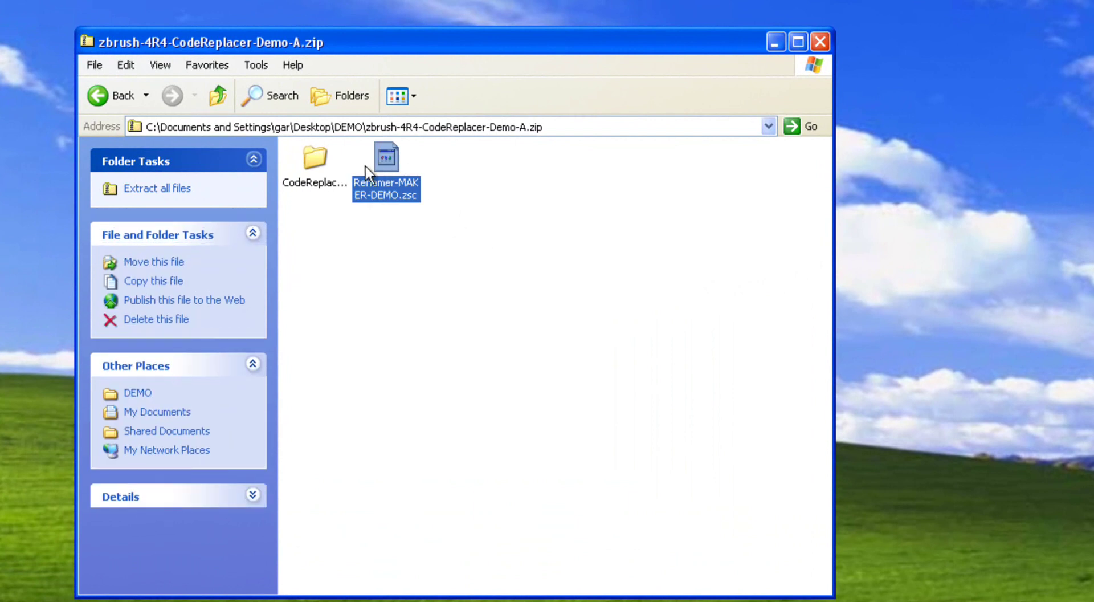
pyautogui.click(310, 152)
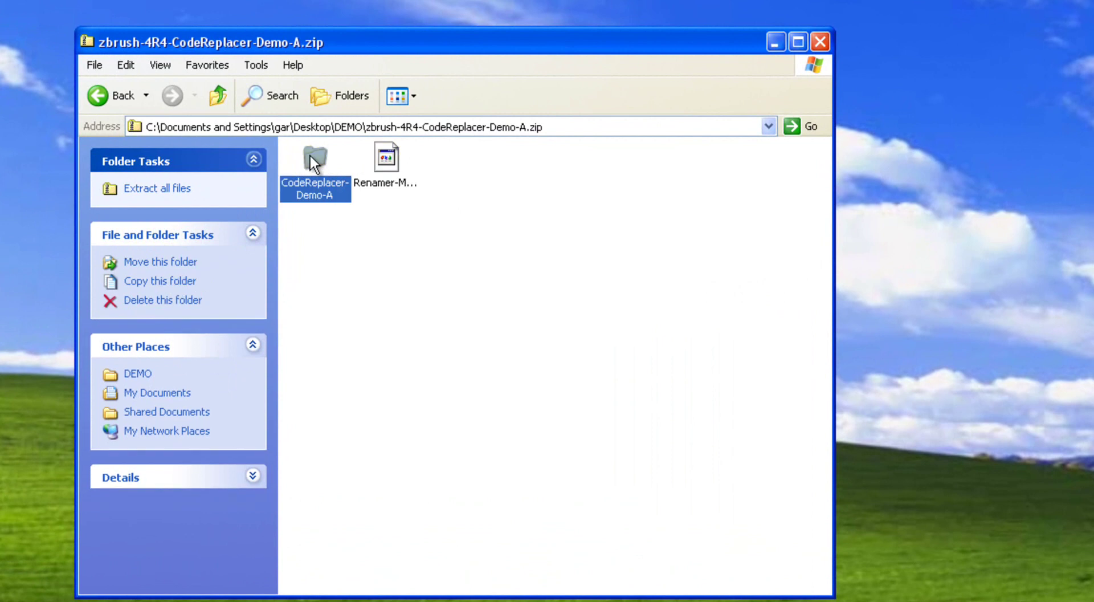
pyautogui.click(413, 227)
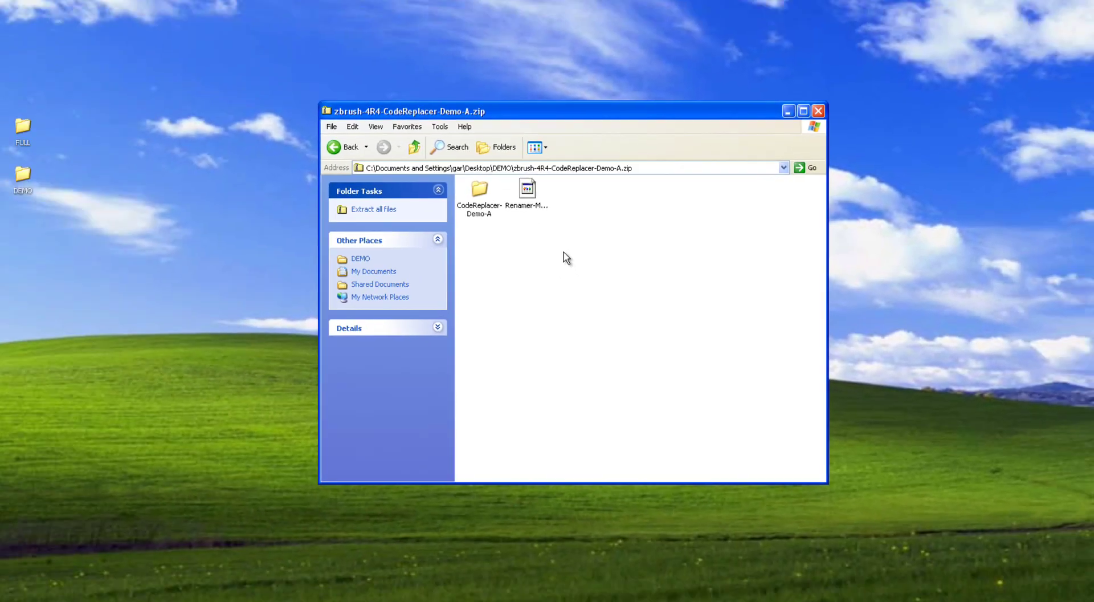
# Copy the CodeReplacer-Demo-A folder and Renamer-MAKER-DEMO.zsc from the archive.
pyautogui.moveTo(425, 197); pyautogui.dragTo(312, 167)
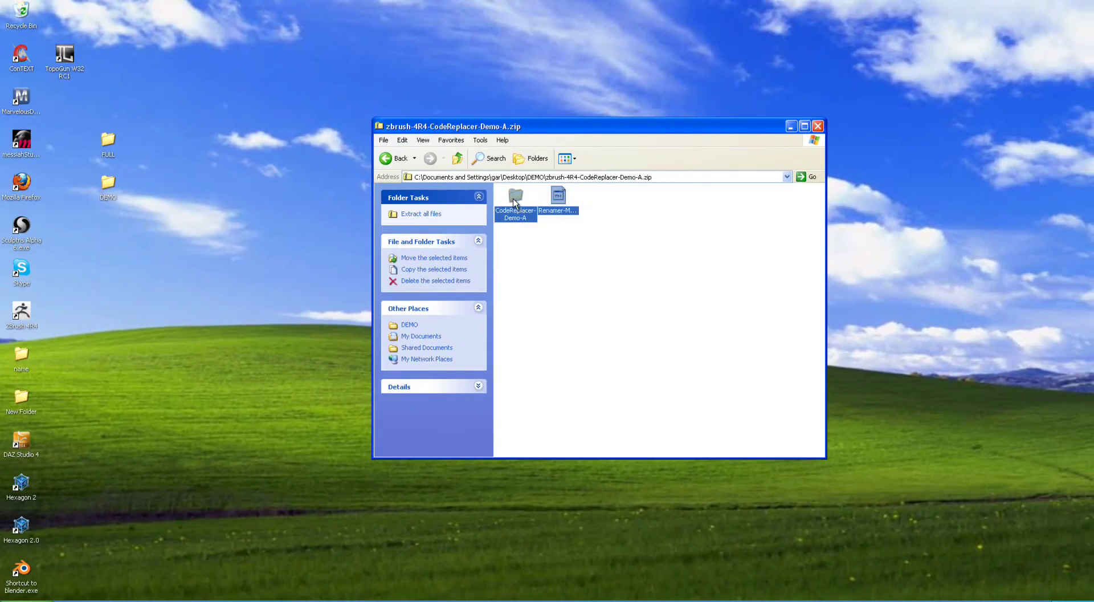
pyautogui.rightClick(514, 203)
pyautogui.click(535, 238)
# Paste both items into ZBrush 4R4's ZStartup\ZPlugs folder, reached through the shortcut's Find Target.
pyautogui.rightClick(18, 317)
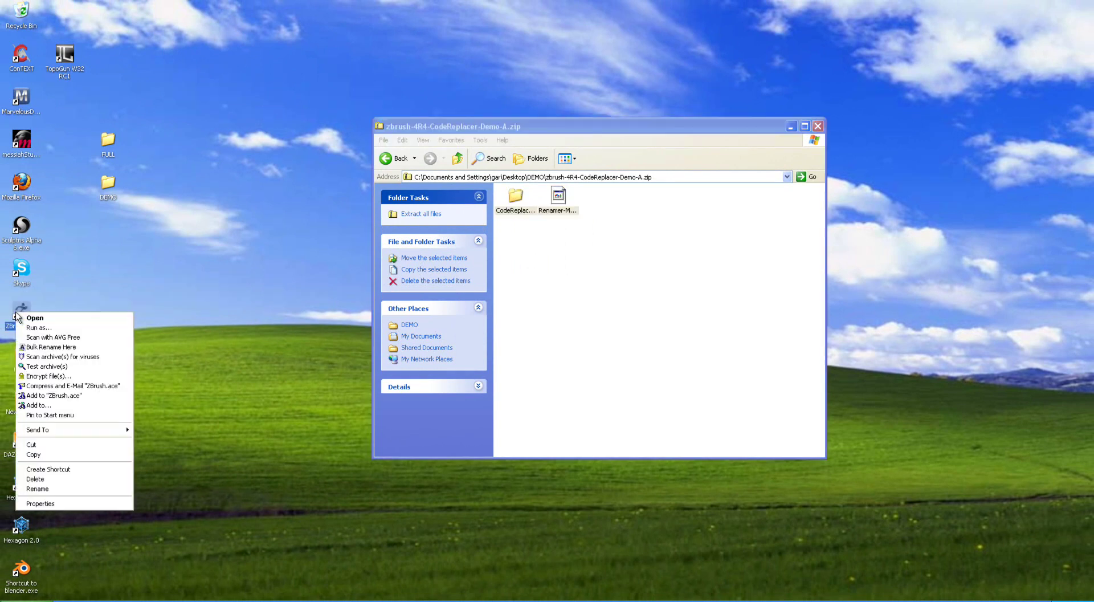
pyautogui.click(63, 503)
pyautogui.click(64, 505)
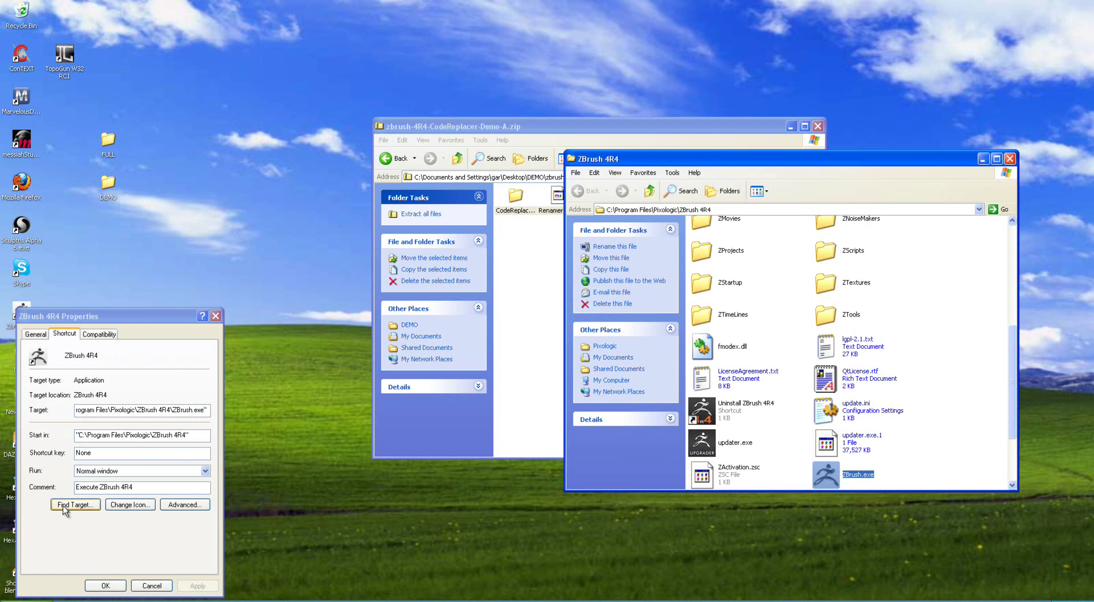
pyautogui.doubleClick(700, 284)
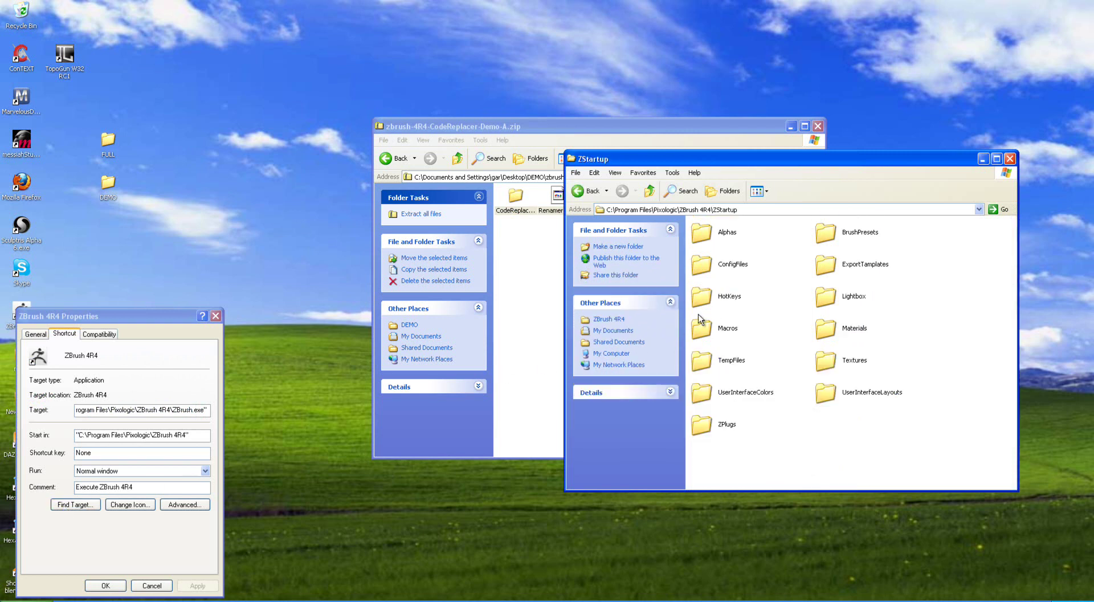
pyautogui.doubleClick(709, 427)
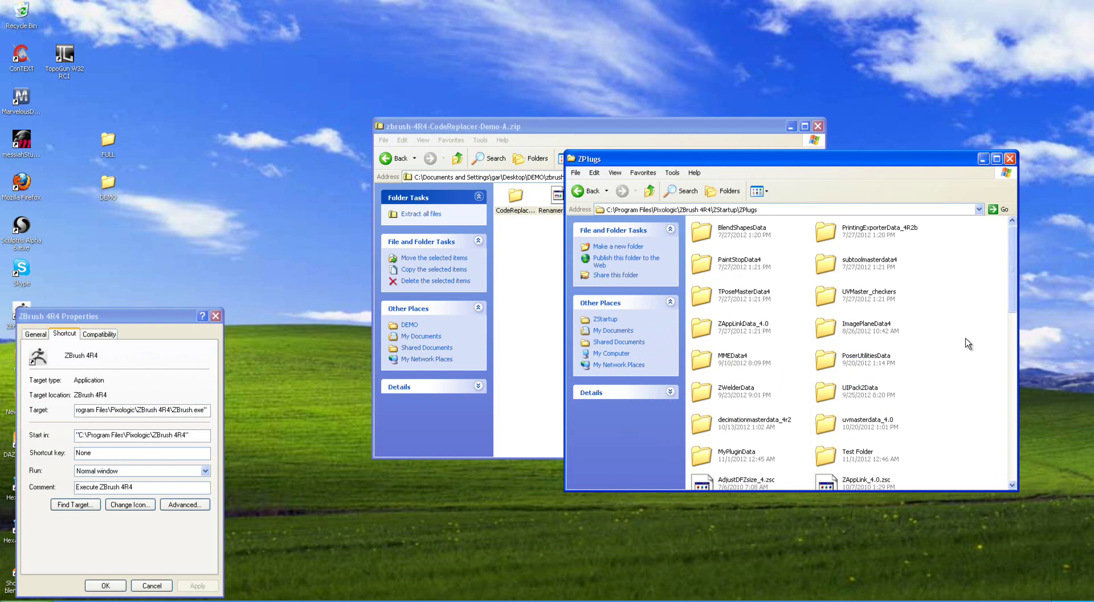
pyautogui.rightClick(967, 343)
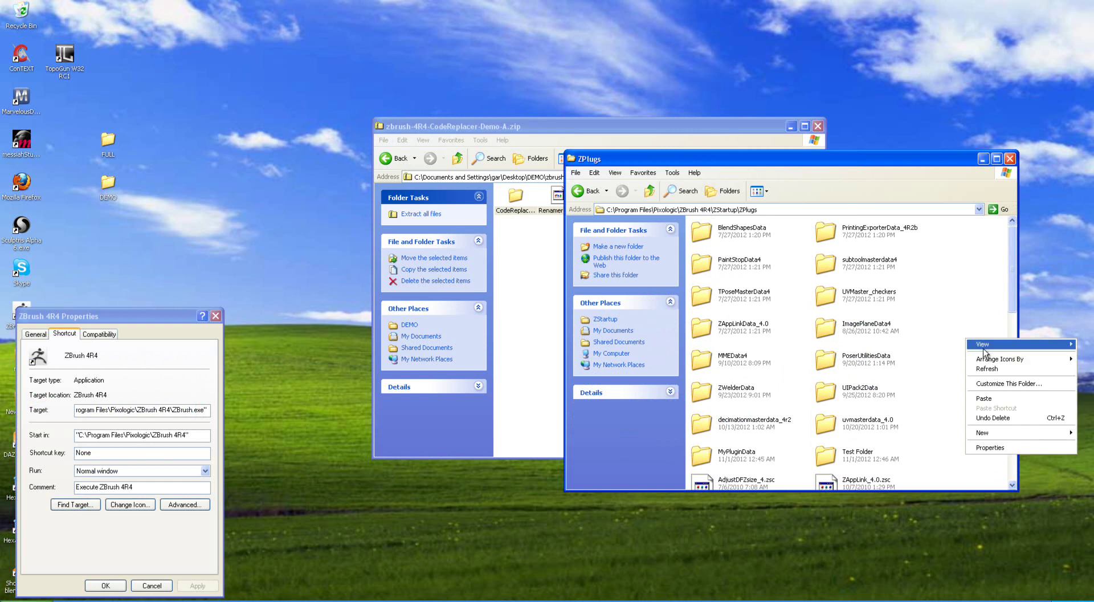
pyautogui.click(986, 399)
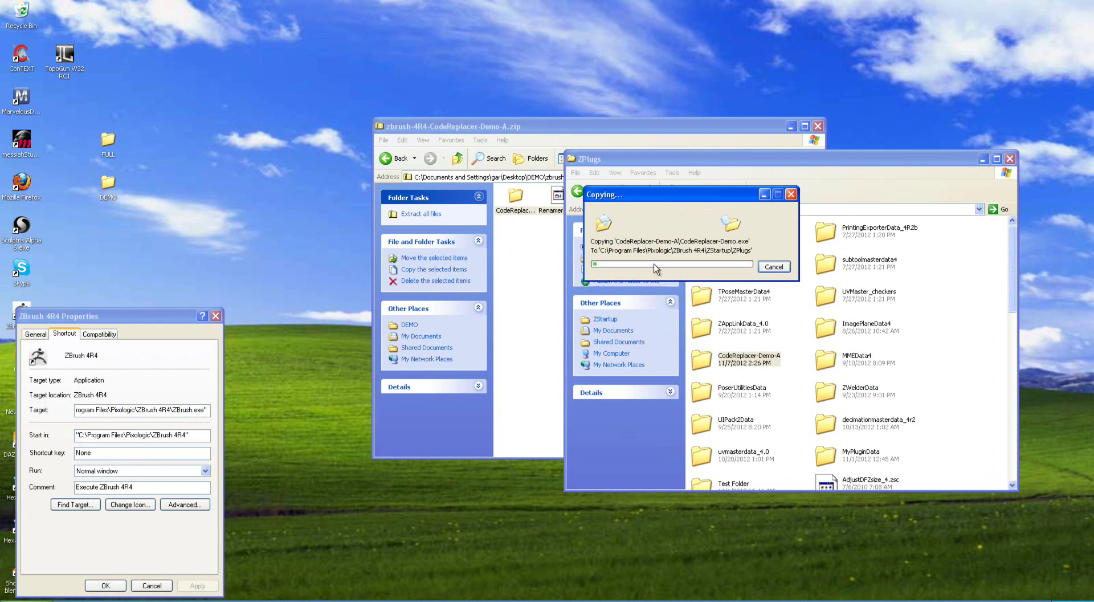
pyautogui.click(212, 318)
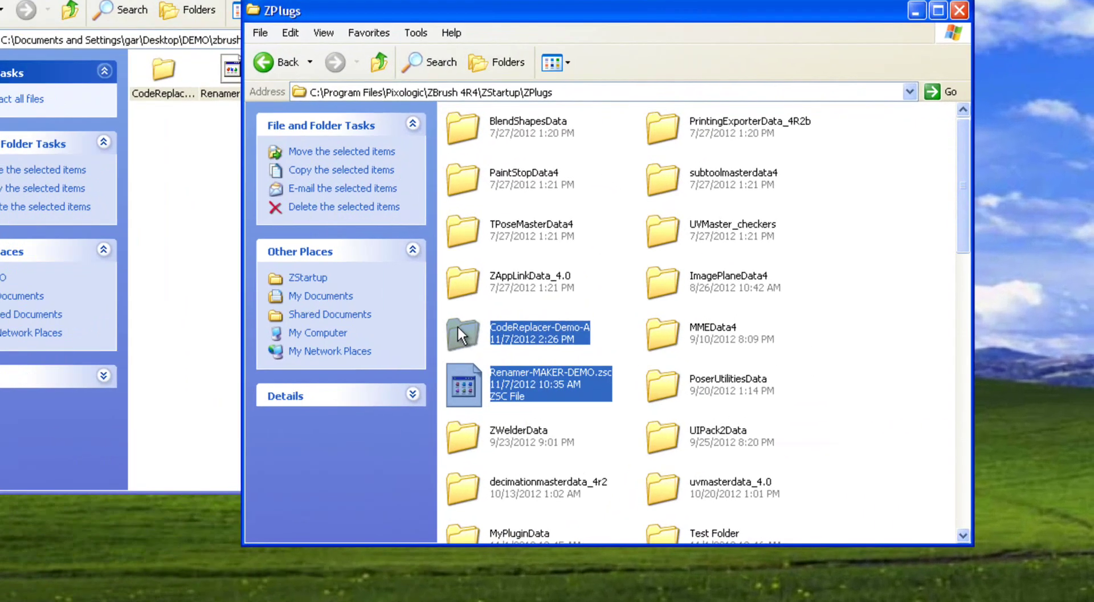
# Create a shortcut to the CodeReplacer-Demo-A folder and move it onto the desktop.
pyautogui.click(684, 357)
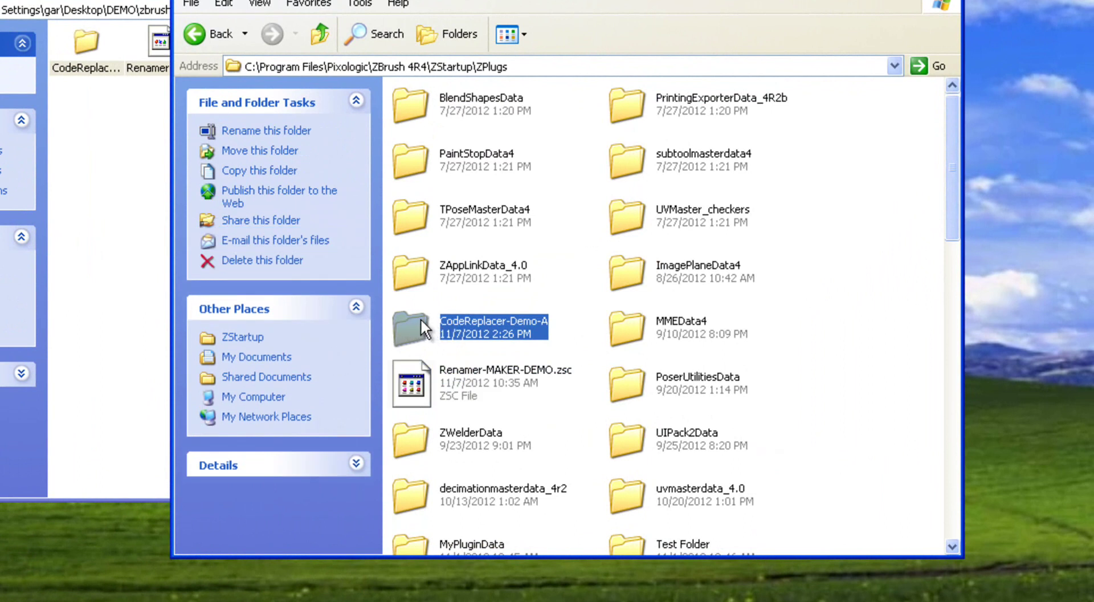
pyautogui.rightClick(417, 321)
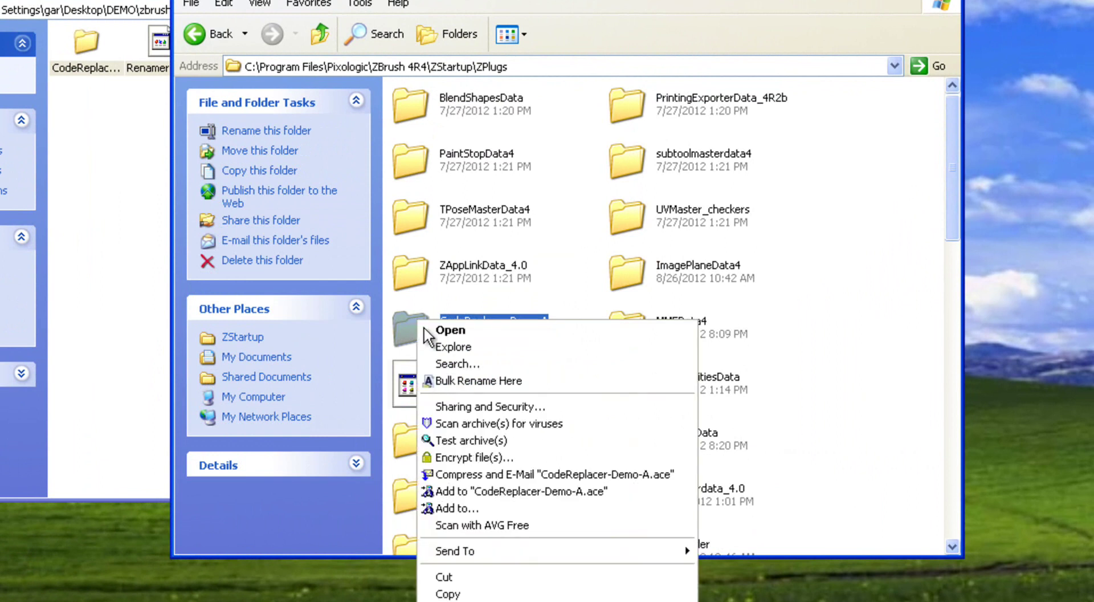
pyautogui.click(456, 598)
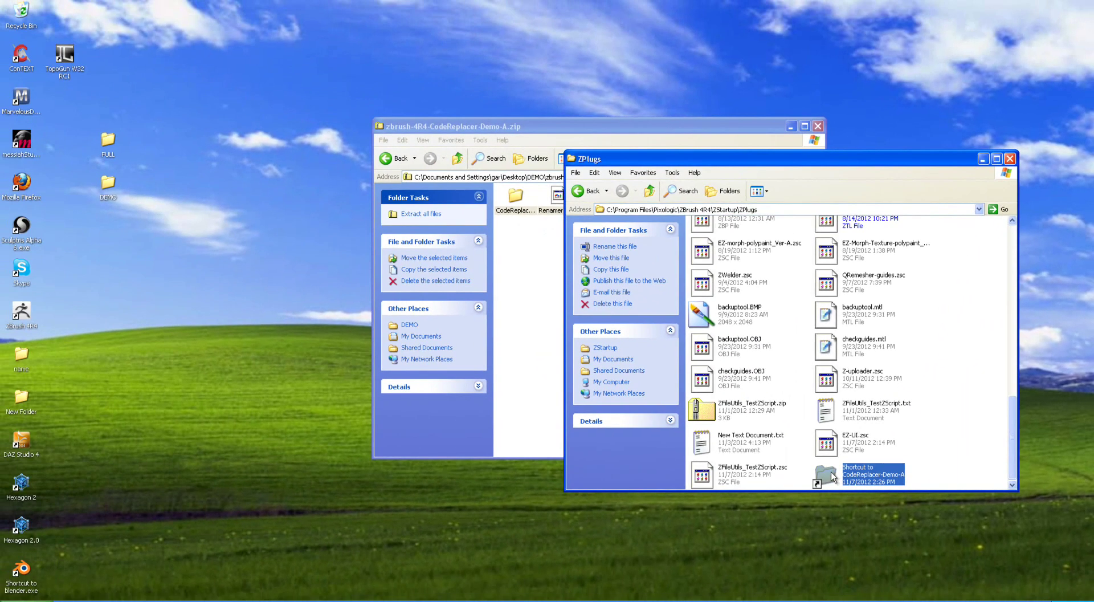
pyautogui.moveTo(833, 478); pyautogui.dragTo(212, 110)
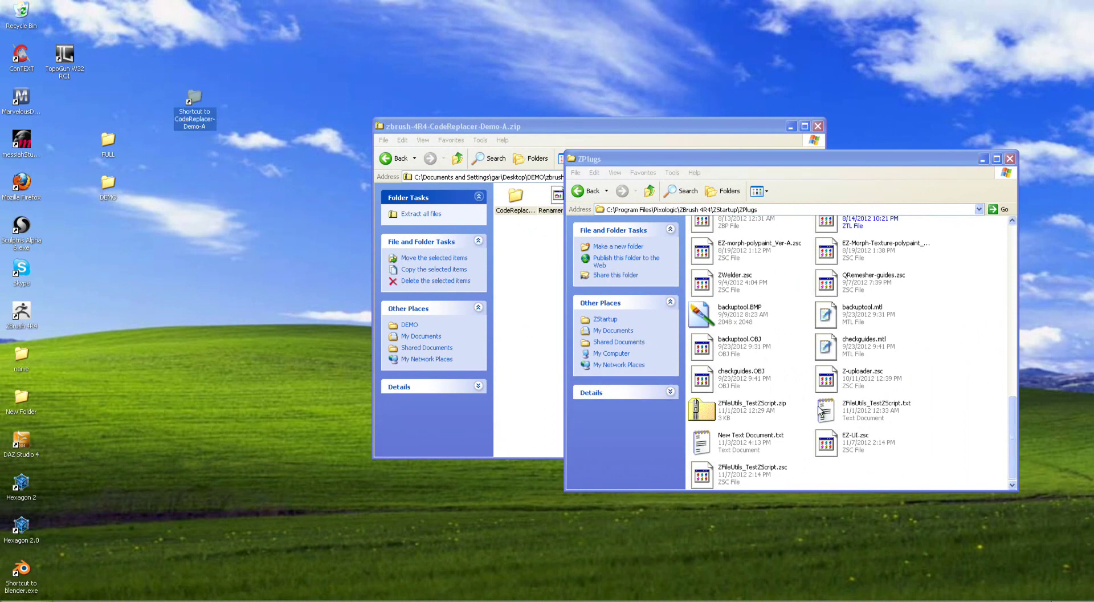
# Arrange the ZPlugs files by Modified date and select CodeReplacer-Demo-A.
pyautogui.click(971, 388)
pyautogui.scroll(5, 944, 378)
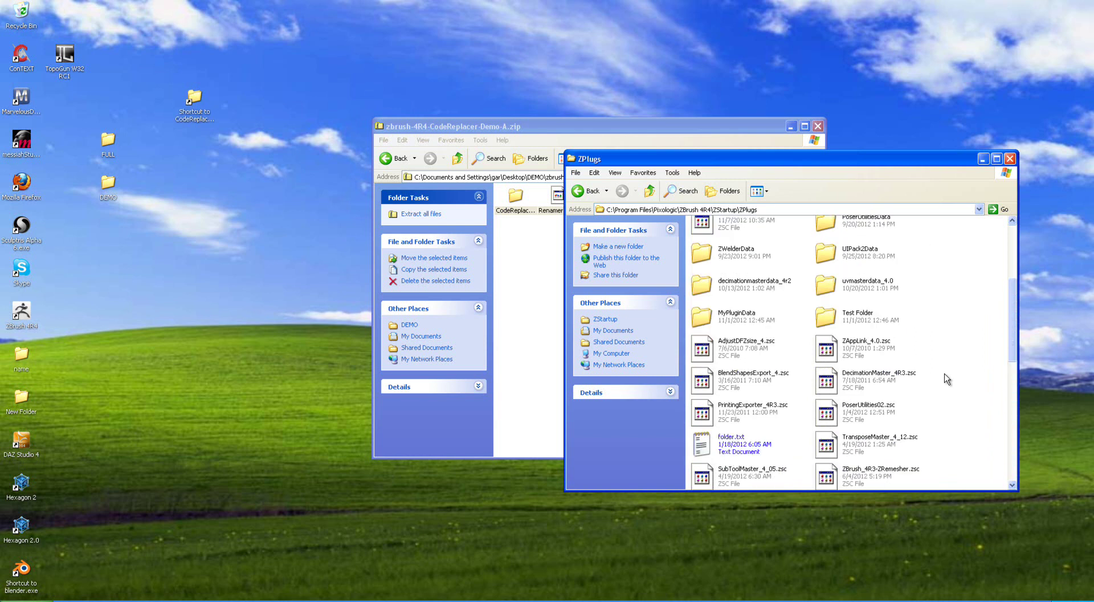
pyautogui.scroll(2, 947, 379)
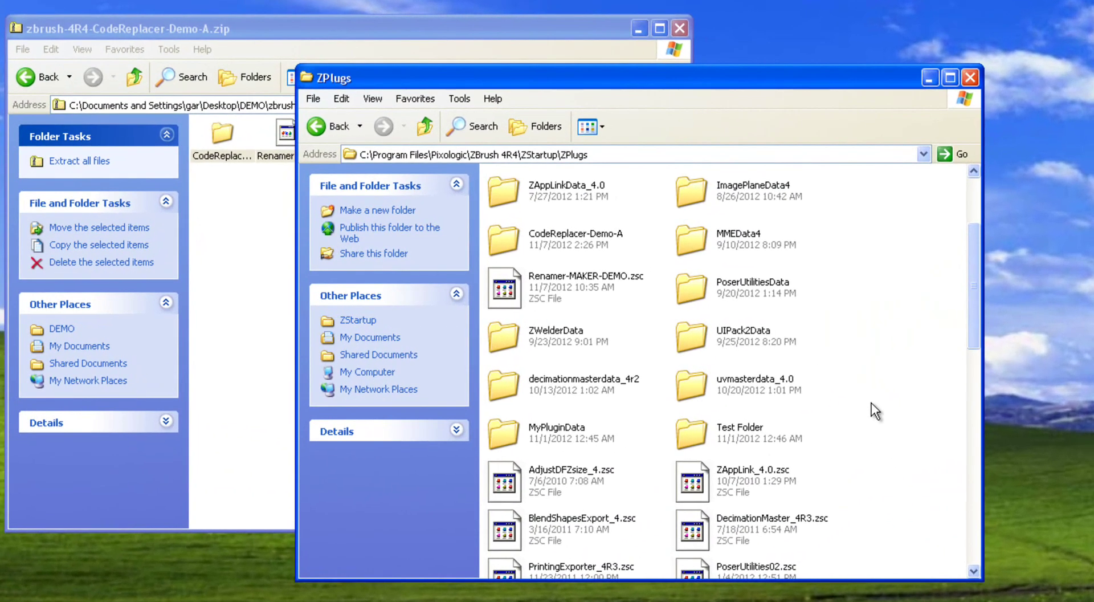
pyautogui.scroll(-10, 871, 402)
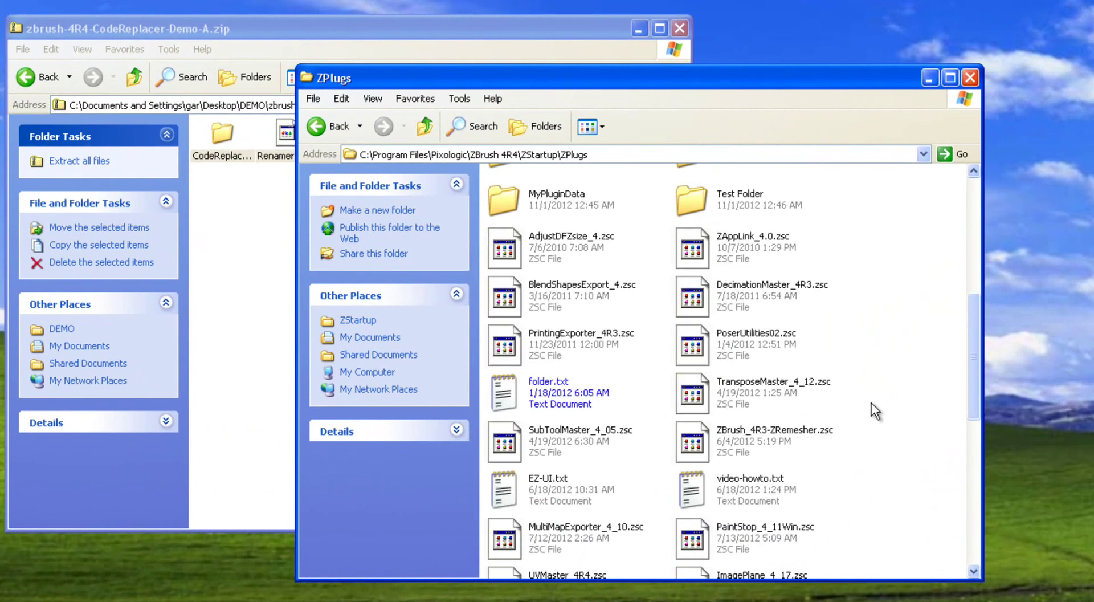
pyautogui.rightClick(894, 382)
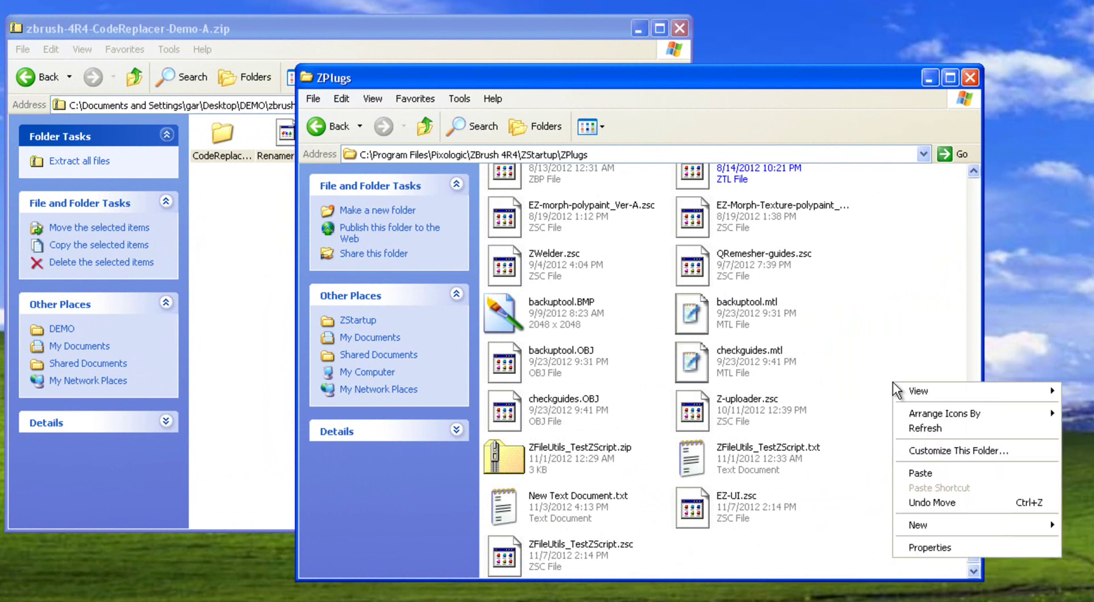
pyautogui.moveTo(932, 410)
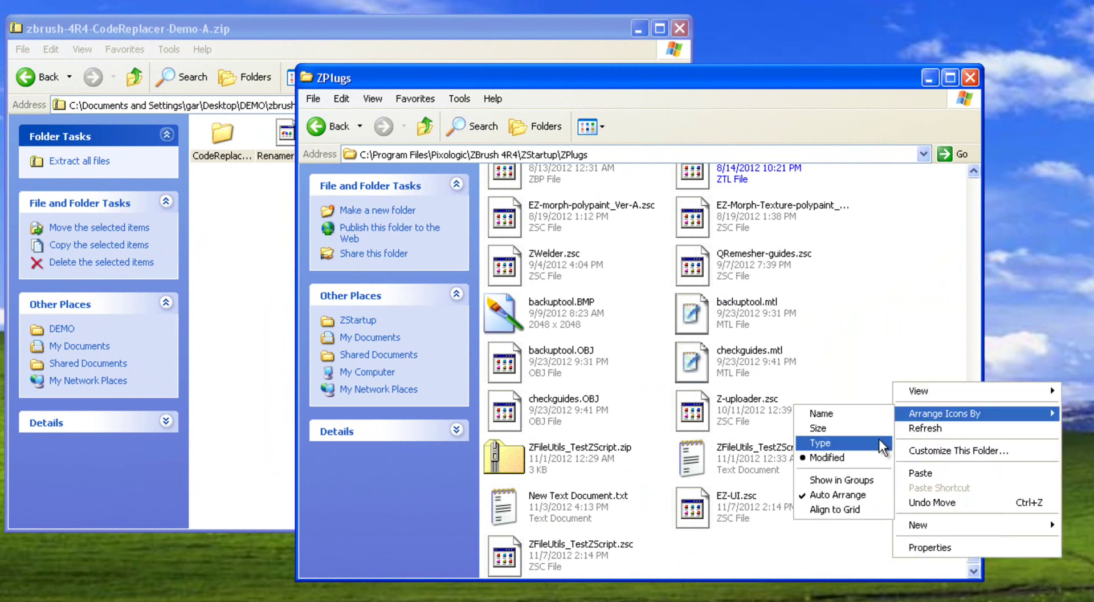
pyautogui.click(873, 453)
pyautogui.scroll(3, 843, 410)
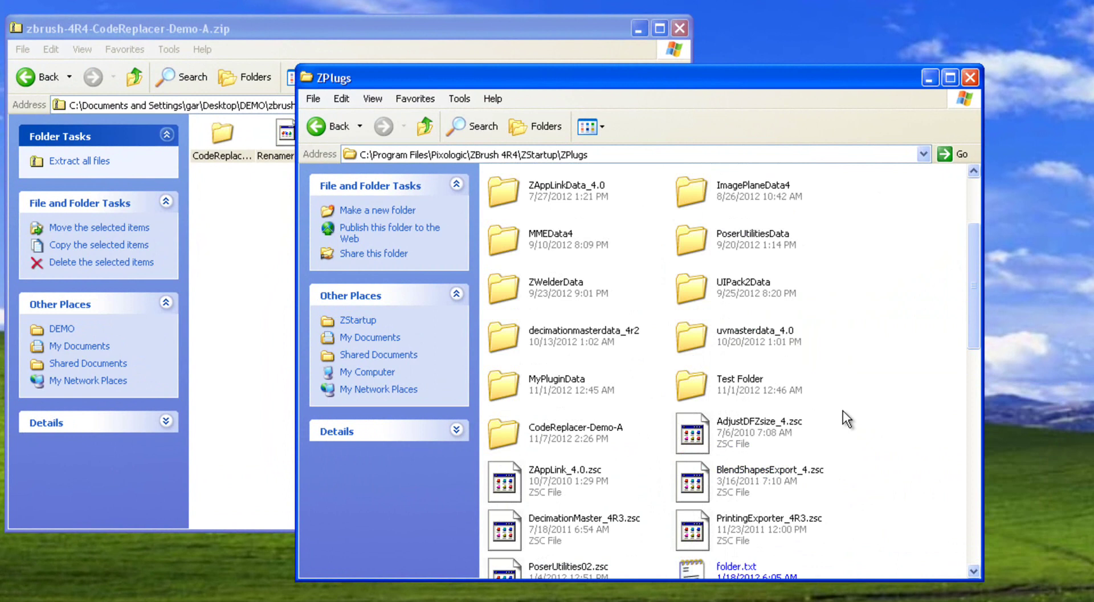
pyautogui.click(576, 425)
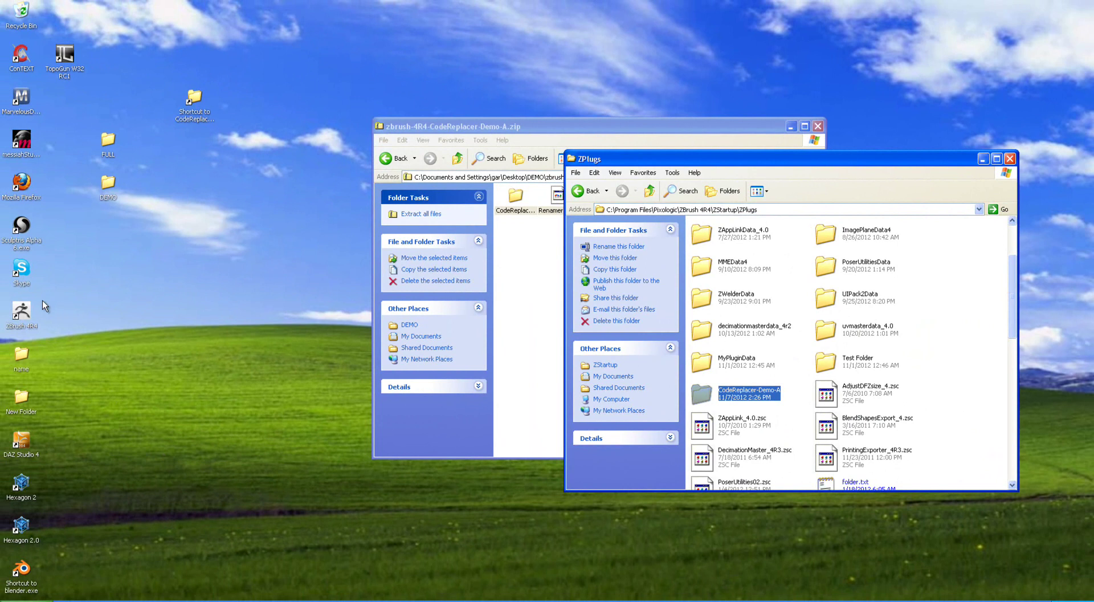
# Launch ZBrush 4R4 from the desktop shortcut and close LightBox.
pyautogui.click(26, 306)
pyautogui.doubleClick(26, 312)
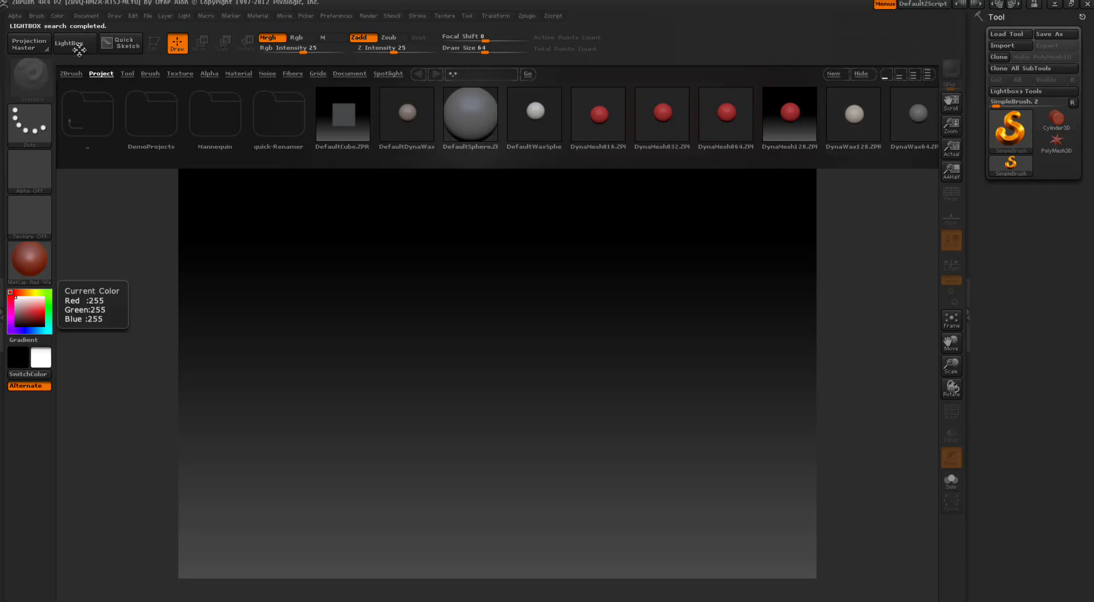
pyautogui.click(26, 306)
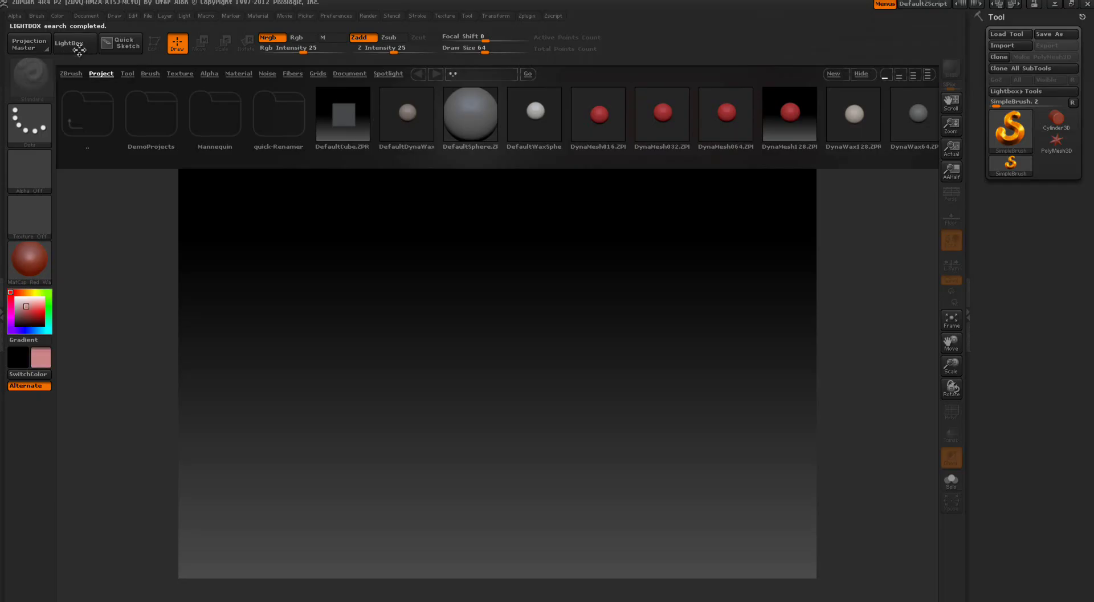
pyautogui.click(90, 40)
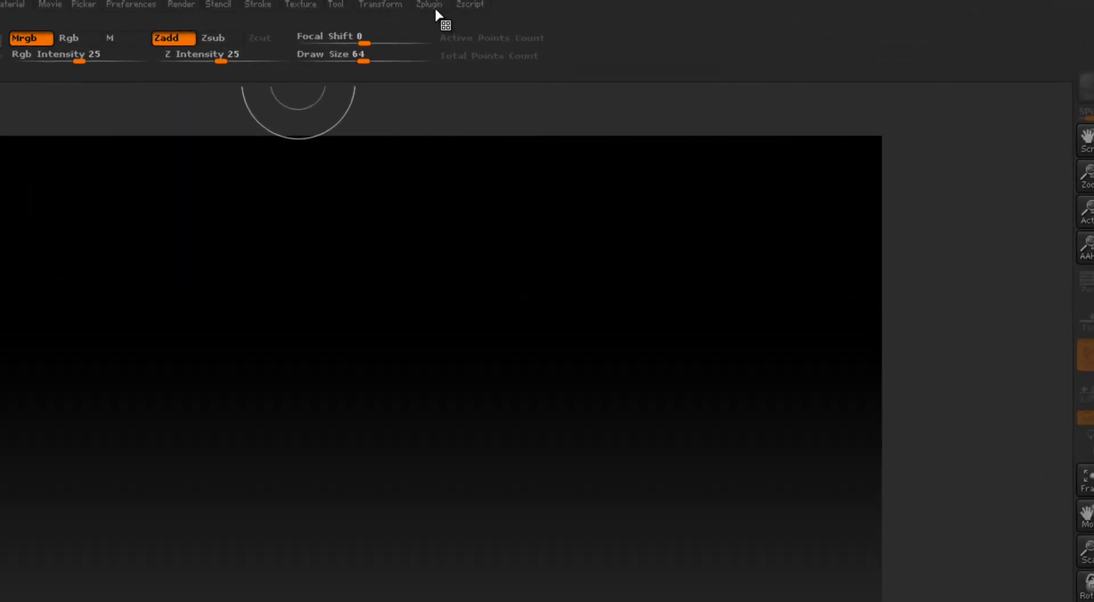
# Run Zplugin > Renamer-Maker-Demo and open the strip with the orange, apple, banana buttons.
pyautogui.click(435, 7)
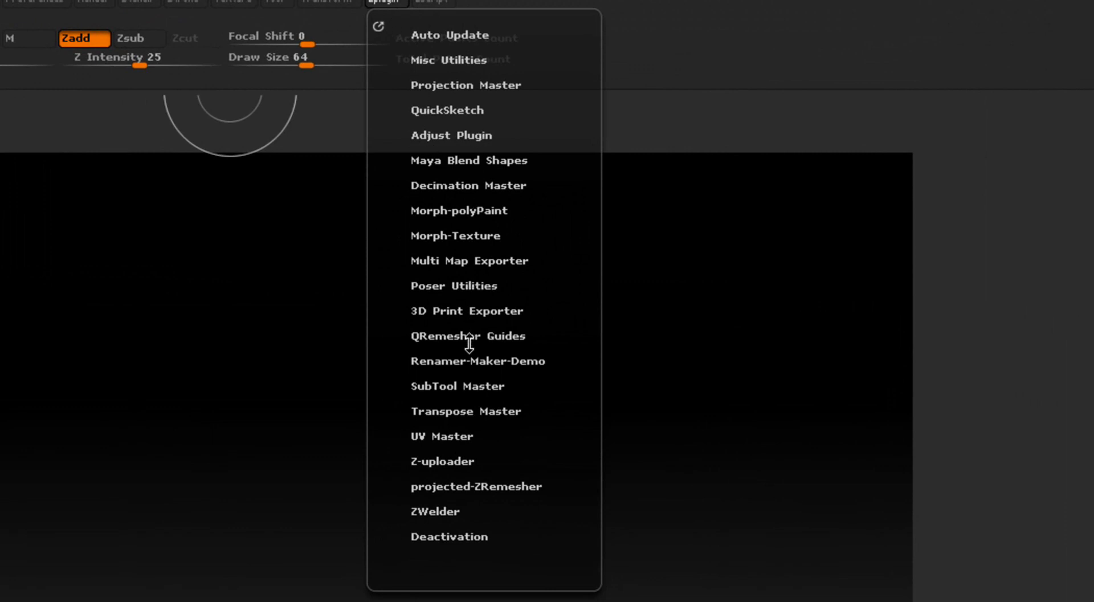
pyautogui.click(482, 360)
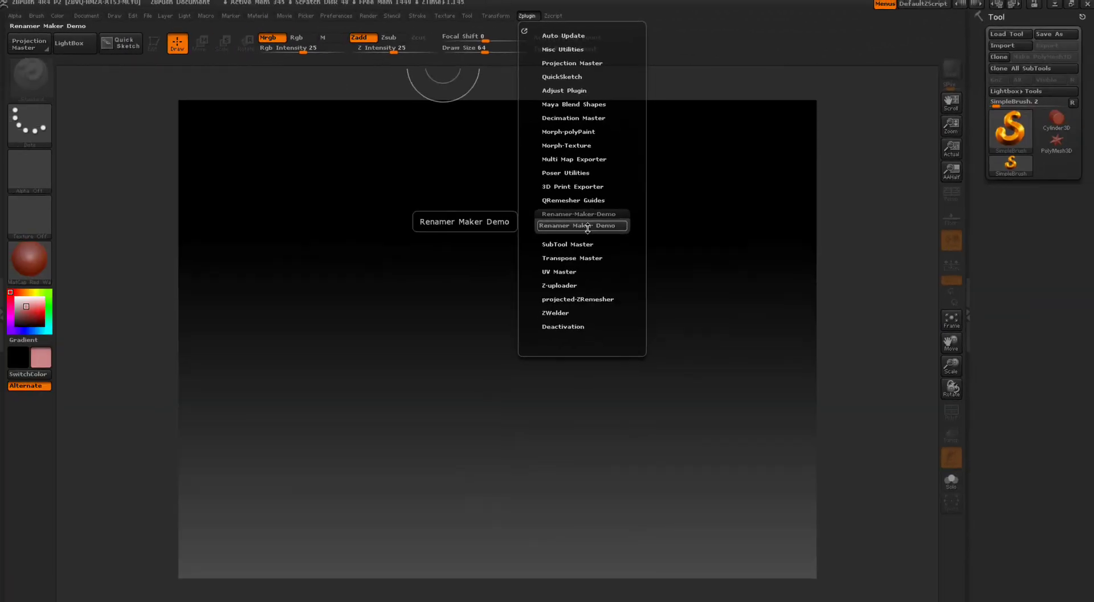
pyautogui.click(587, 226)
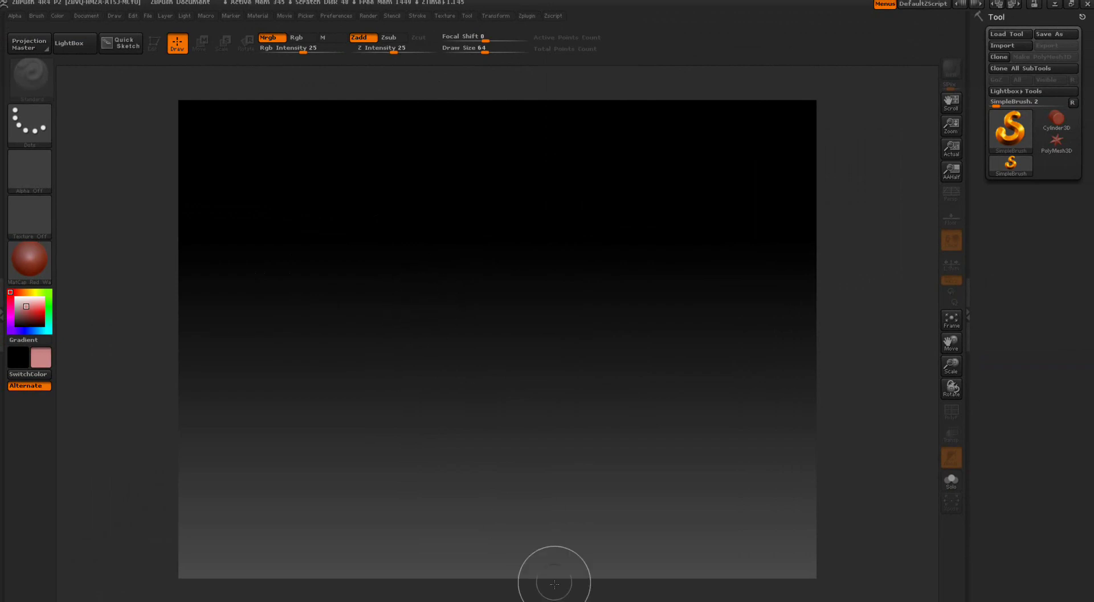
pyautogui.moveTo(502, 595); pyautogui.dragTo(499, 522)
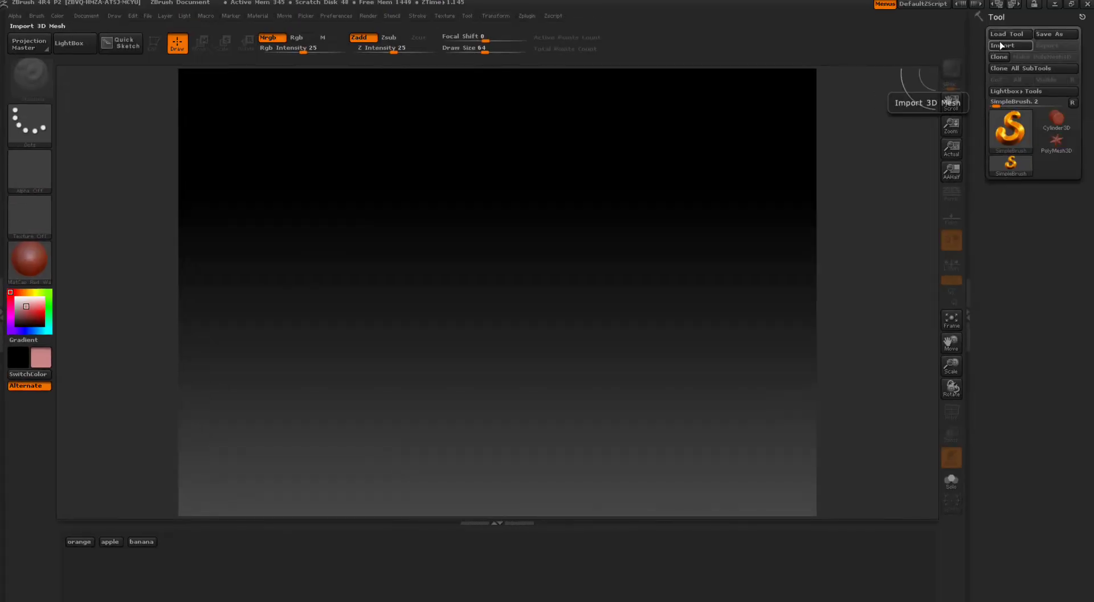
# Import aplo.obj from the name folder, draw it on the canvas and enter Edit mode.
pyautogui.click(1001, 44)
pyautogui.click(78, 27)
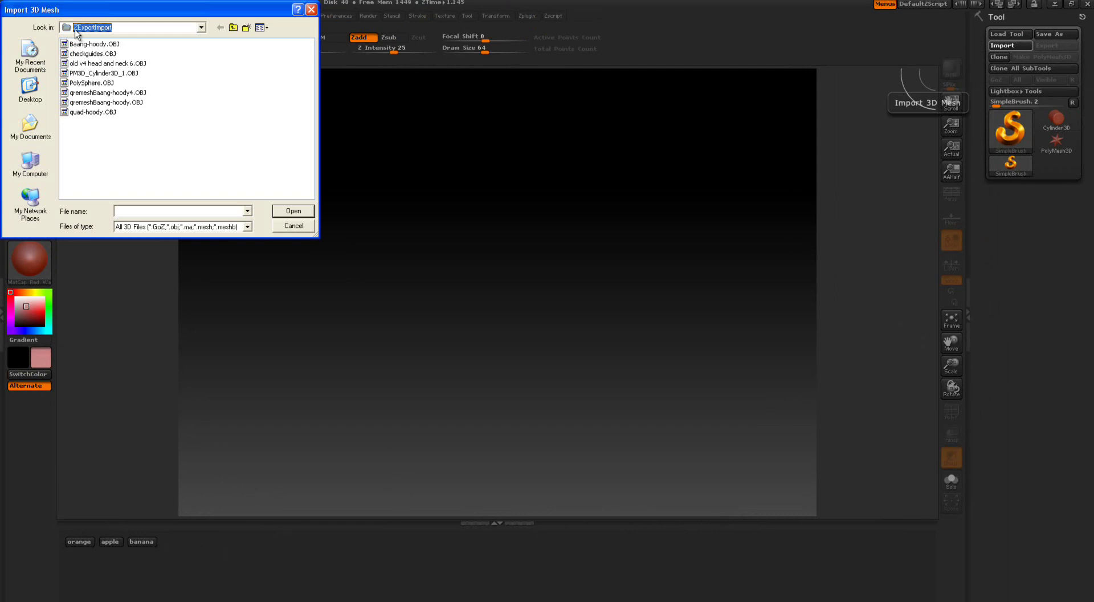
pyautogui.click(86, 204)
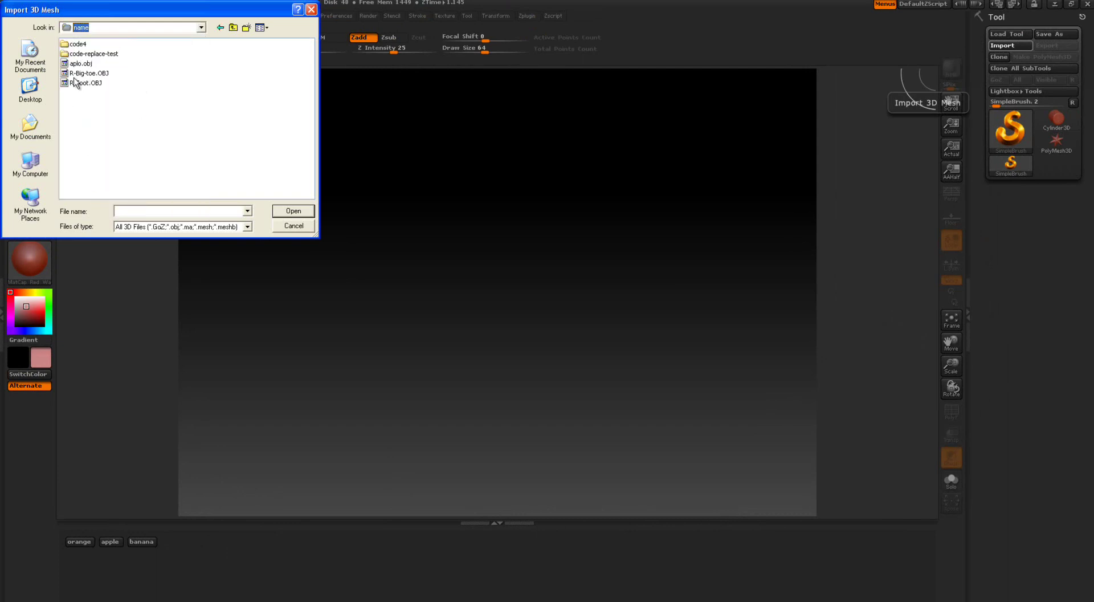
pyautogui.click(76, 64)
pyautogui.click(288, 212)
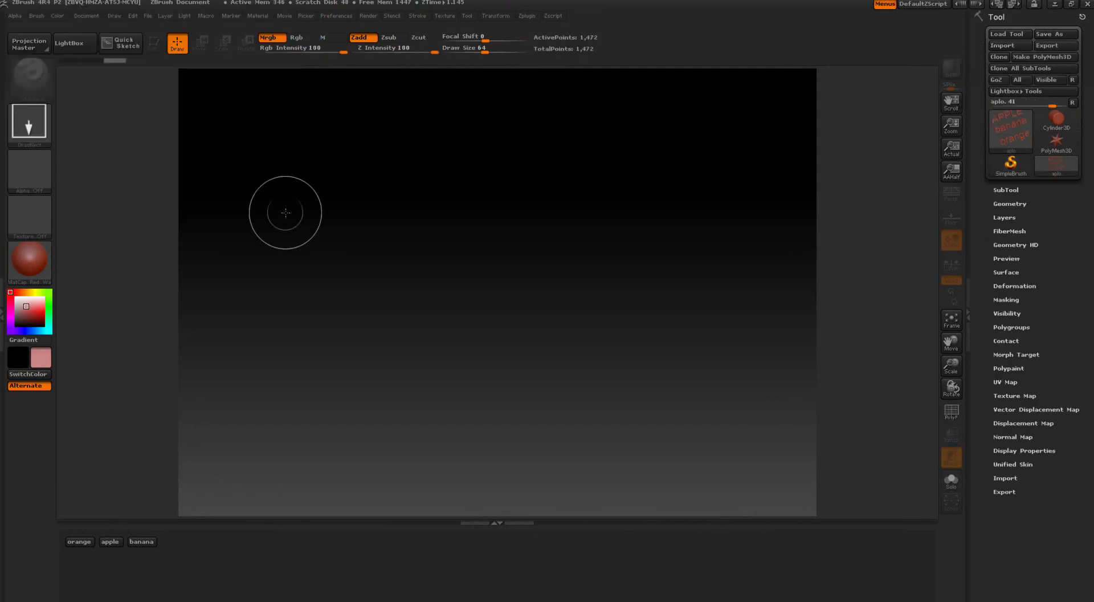
pyautogui.moveTo(494, 293); pyautogui.dragTo(406, 331)
pyautogui.click(152, 43)
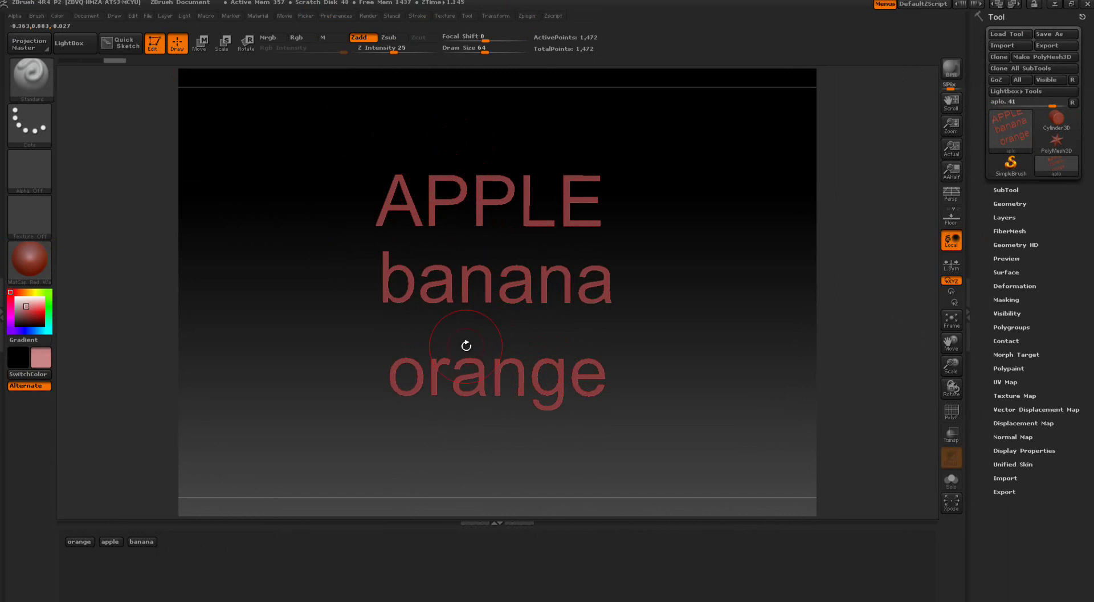
# Groups Split the aplo mesh into subtools aplo, aplo1 and aplo2, then rotate the 3-D text.
pyautogui.click(1004, 190)
pyautogui.moveTo(1018, 187)
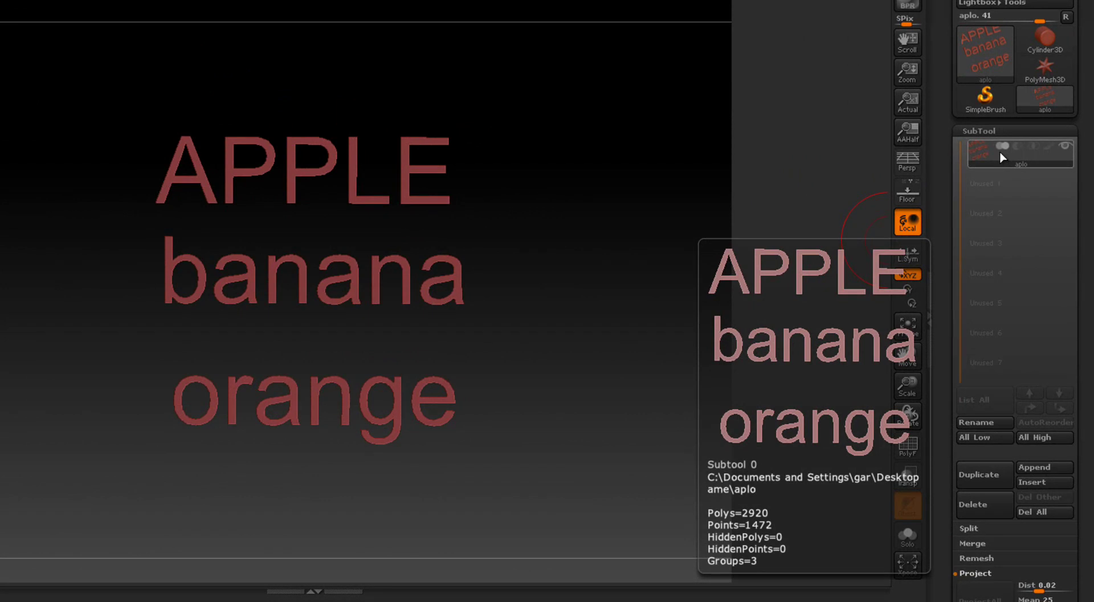
pyautogui.click(993, 532)
pyautogui.click(1041, 545)
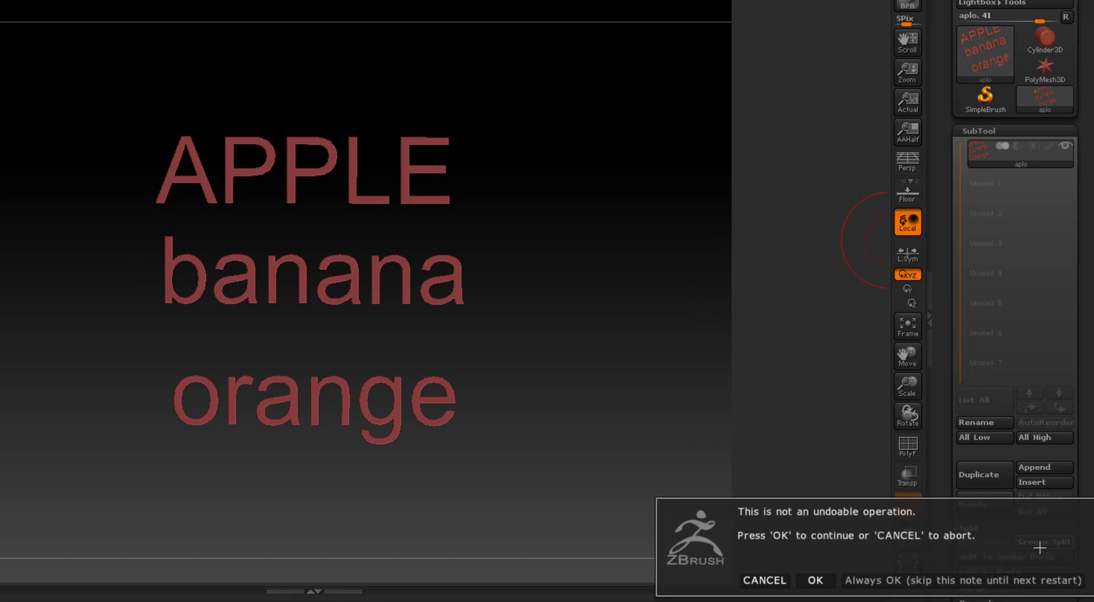
pyautogui.click(1013, 580)
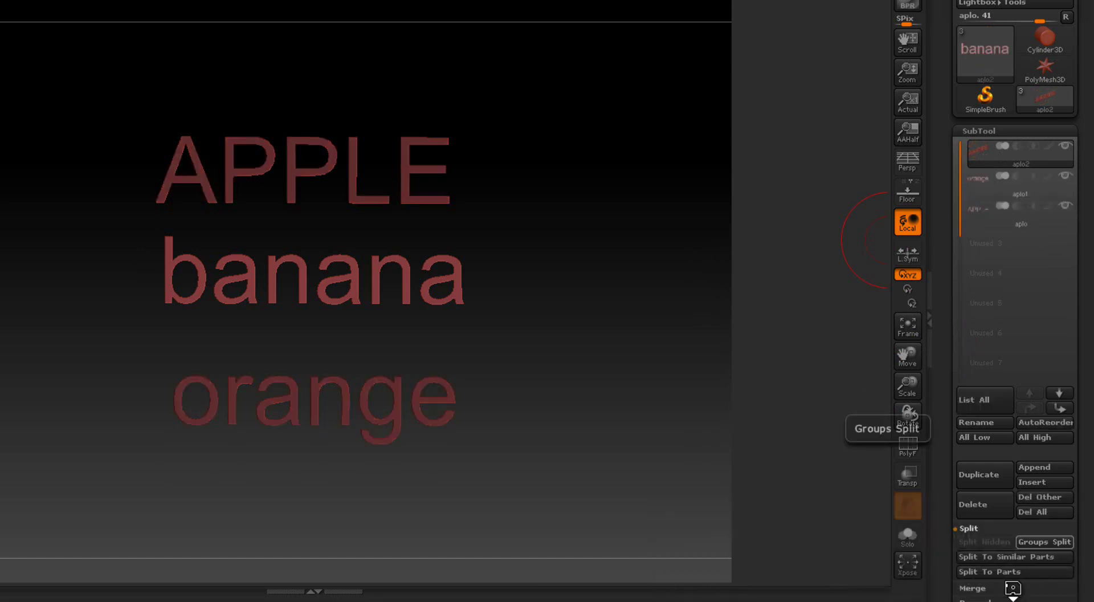
pyautogui.moveTo(523, 349); pyautogui.dragTo(520, 385)
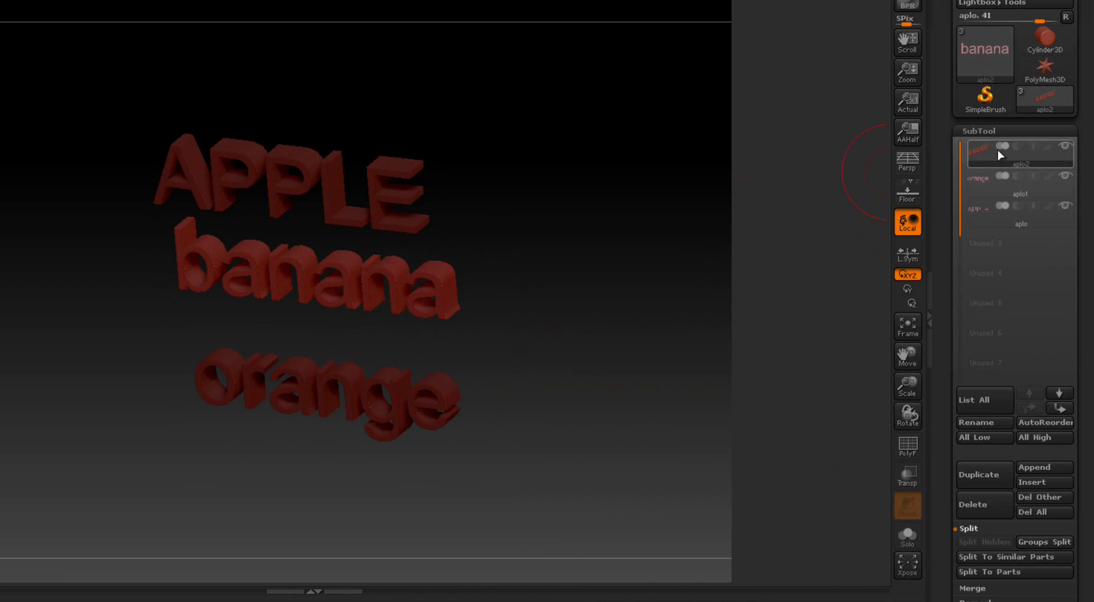
pyautogui.moveTo(1000, 155)
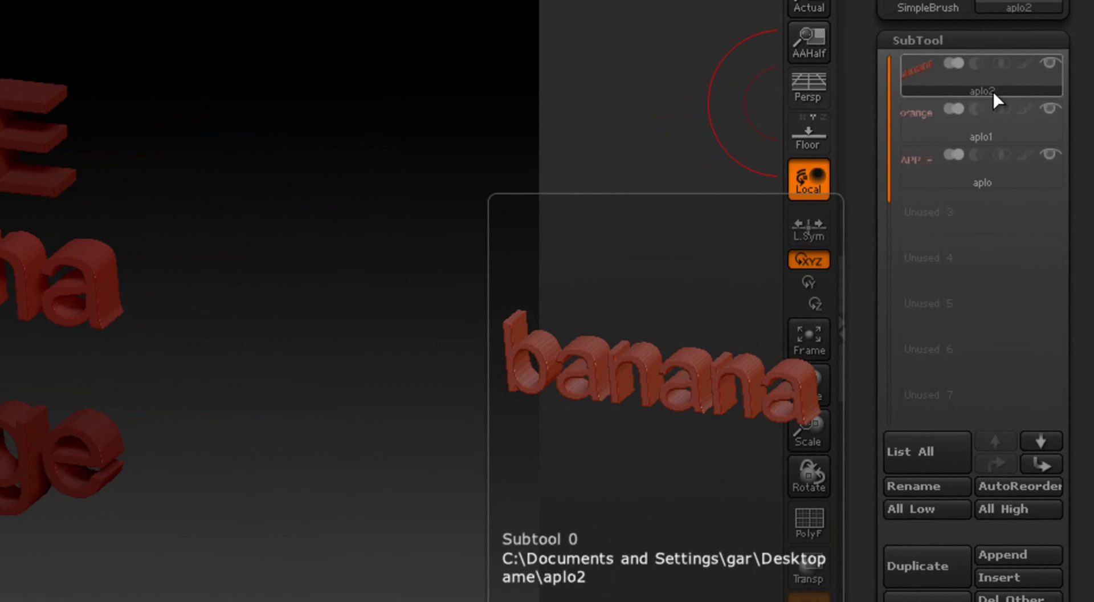
pyautogui.moveTo(1028, 177)
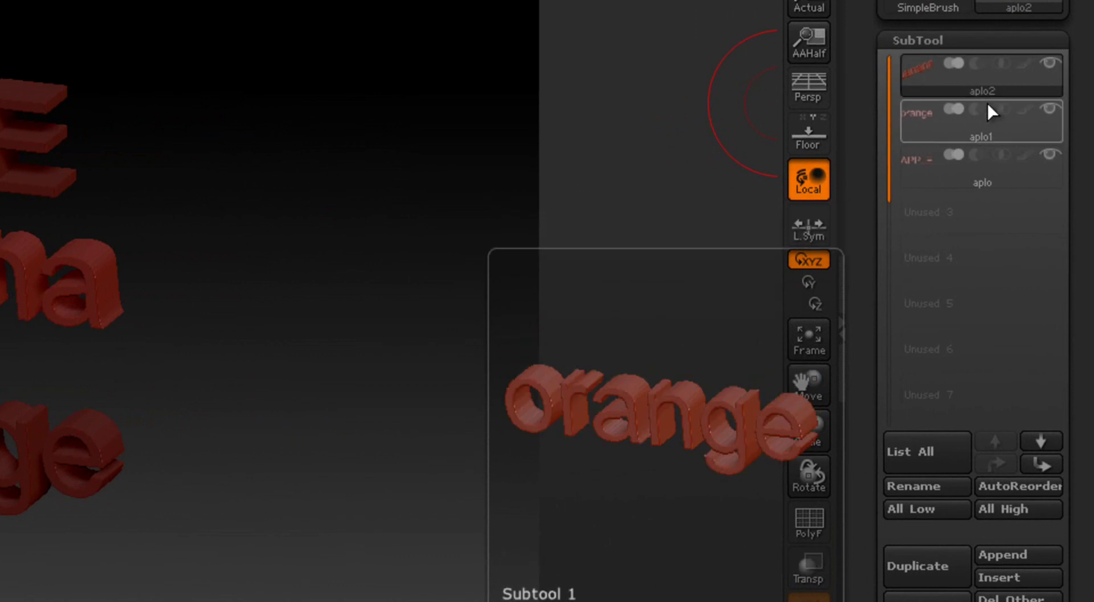
pyautogui.moveTo(998, 153)
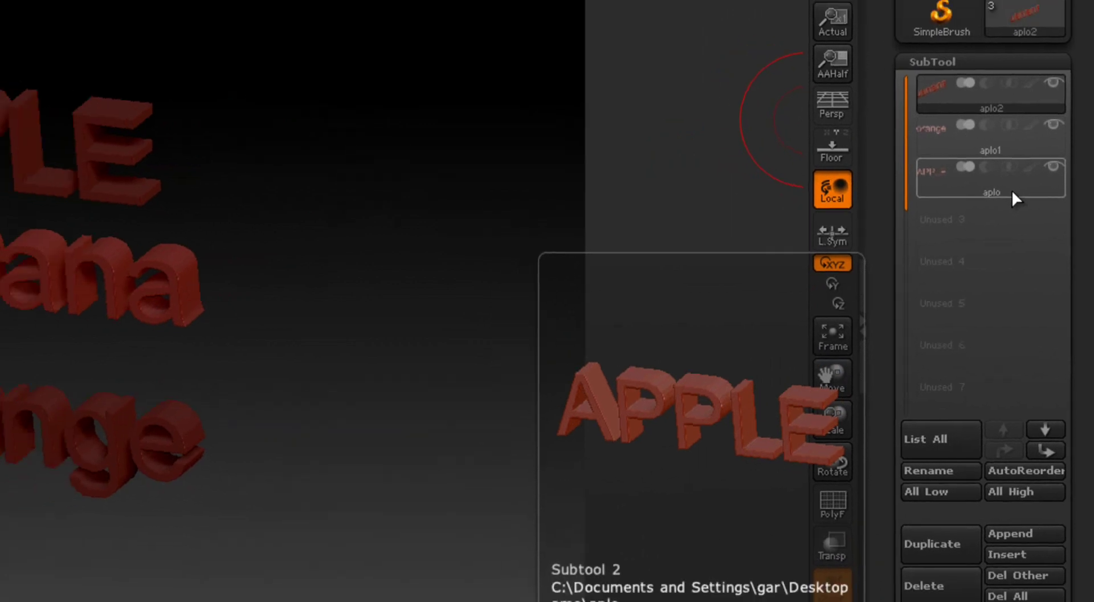
pyautogui.moveTo(1032, 217)
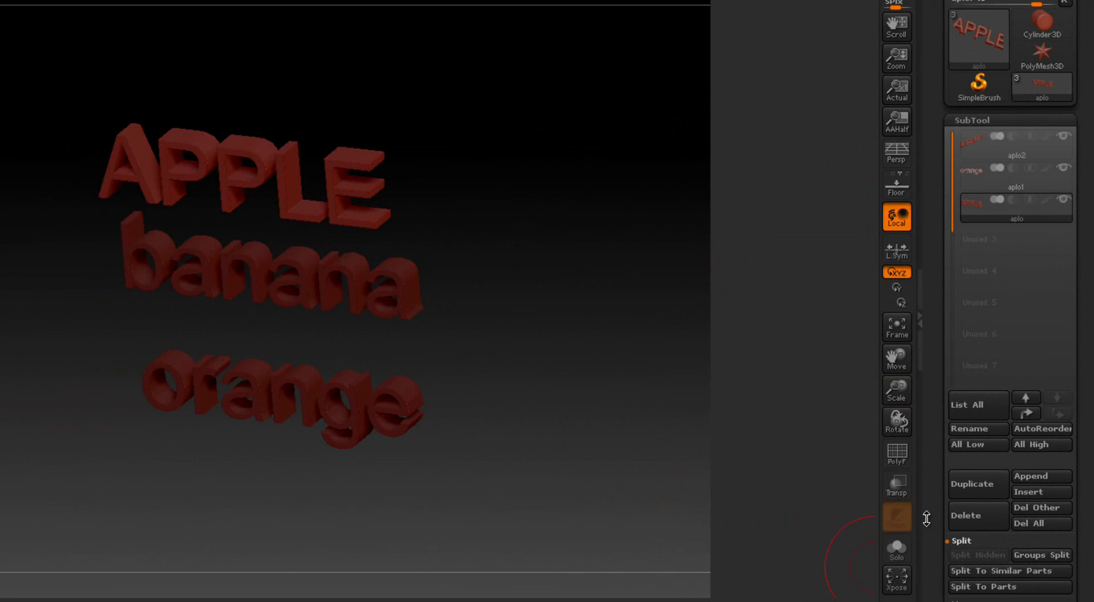
pyautogui.moveTo(926, 516); pyautogui.dragTo(928, 418)
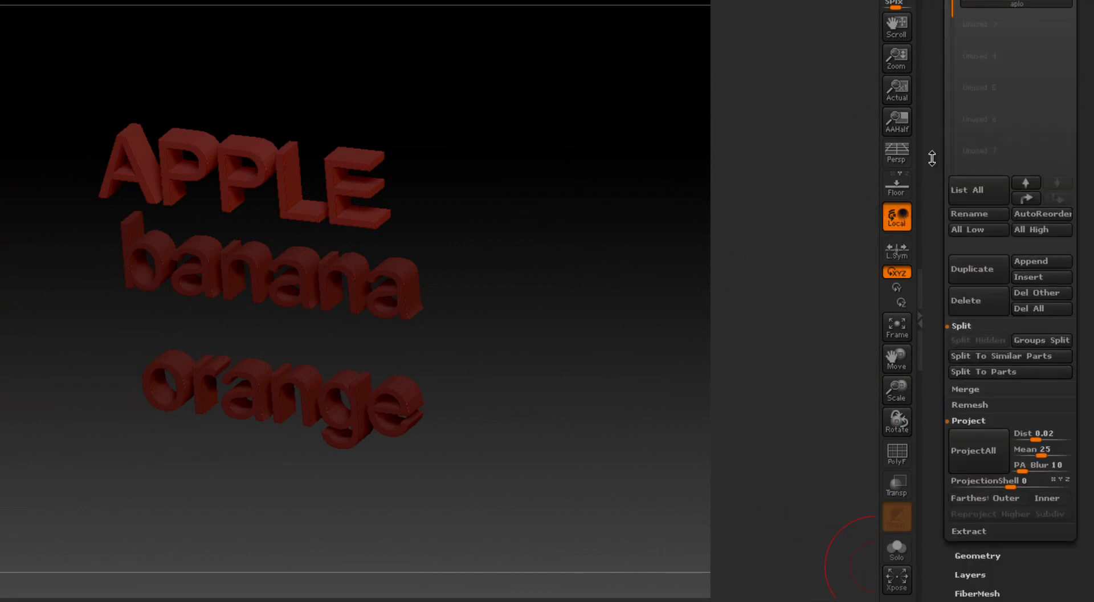
pyautogui.moveTo(955, 189); pyautogui.dragTo(962, 300)
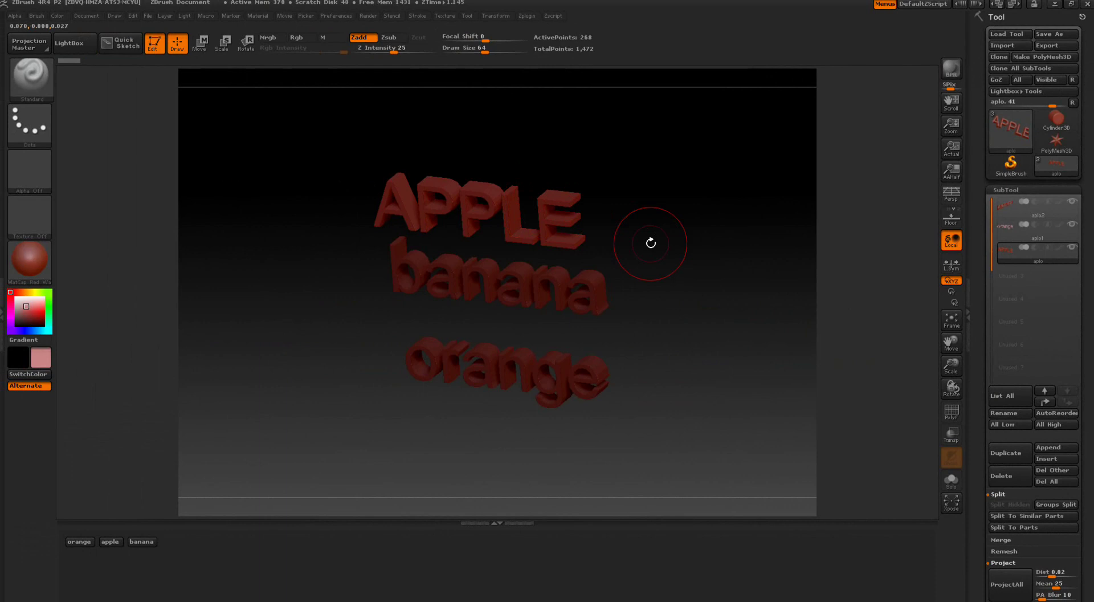
# Rename the subtools with the orange Renamer Maker button, then select the apple and orange subtools.
pyautogui.moveTo(651, 242)
pyautogui.mouseDown()
pyautogui.moveTo(664, 237)
pyautogui.moveTo(655, 237)
pyautogui.mouseUp()
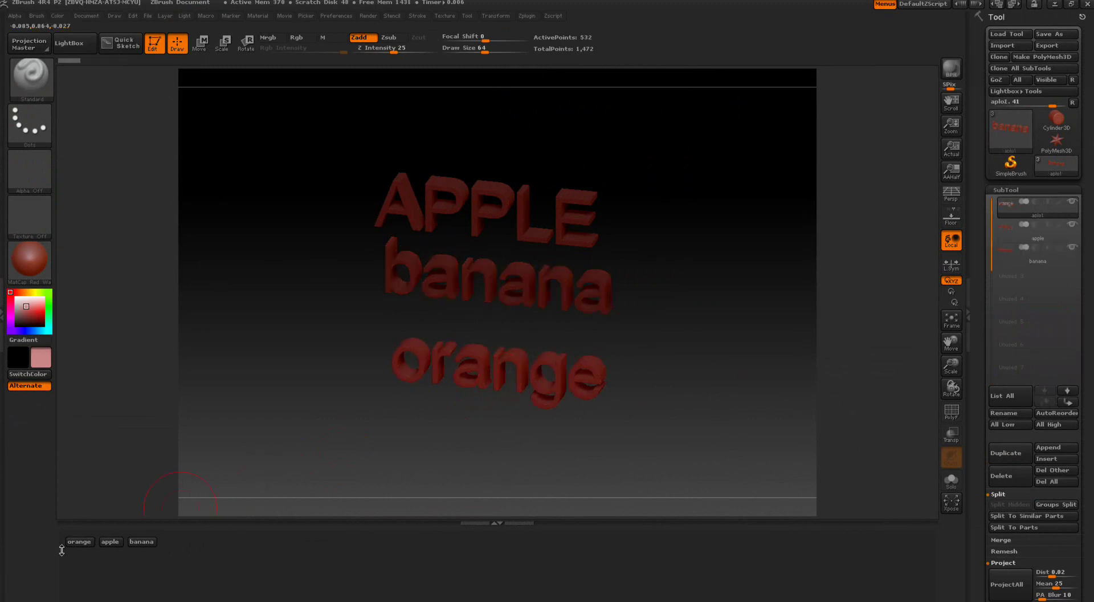
pyautogui.click(78, 542)
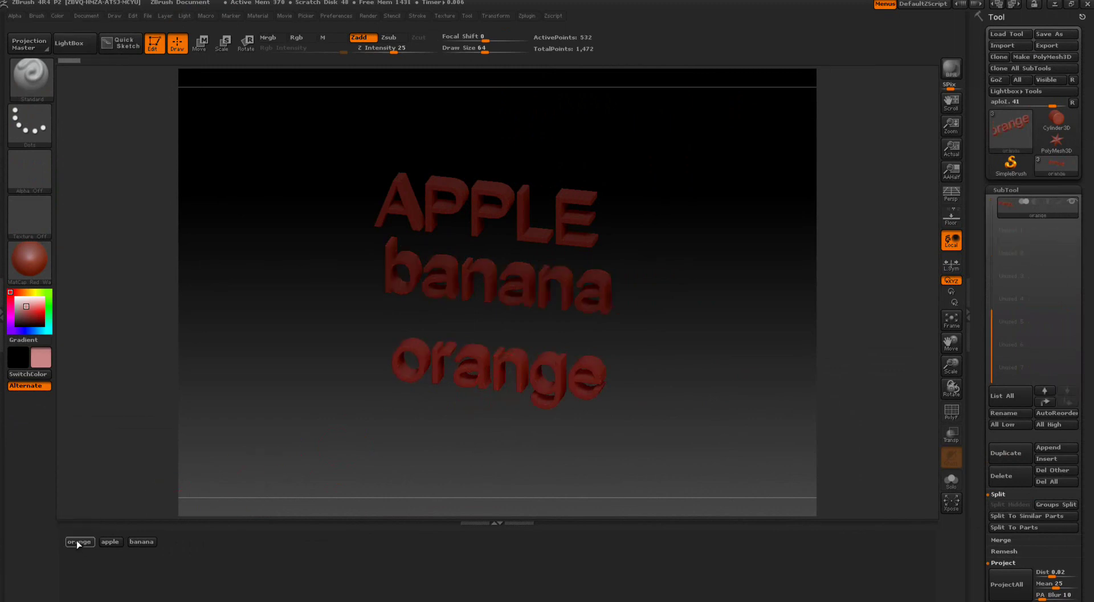
pyautogui.click(992, 318)
pyautogui.moveTo(992, 318); pyautogui.dragTo(993, 235)
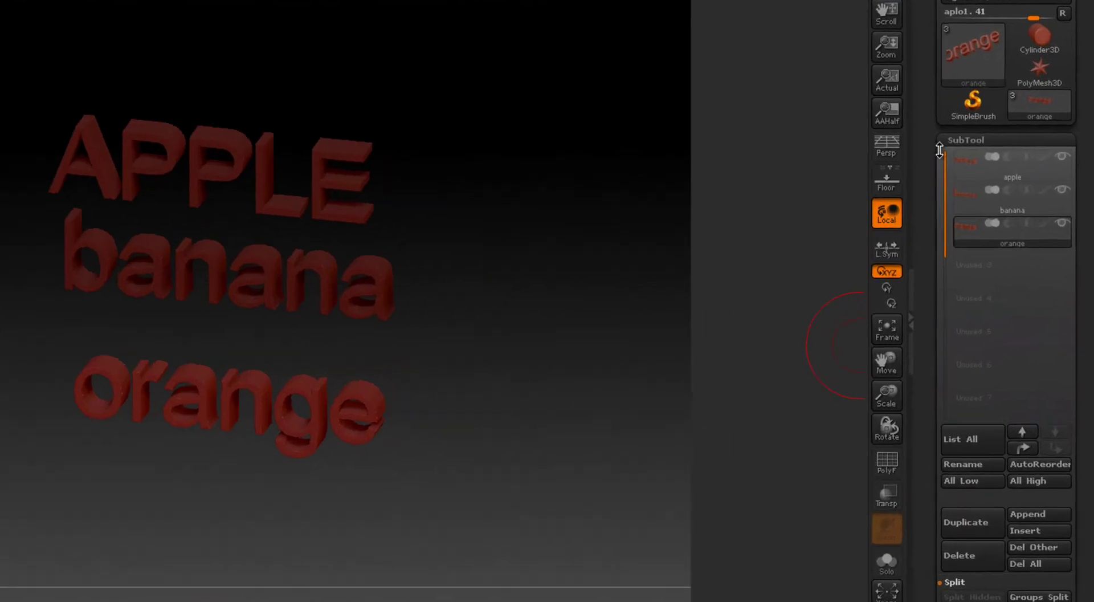
pyautogui.click(1005, 169)
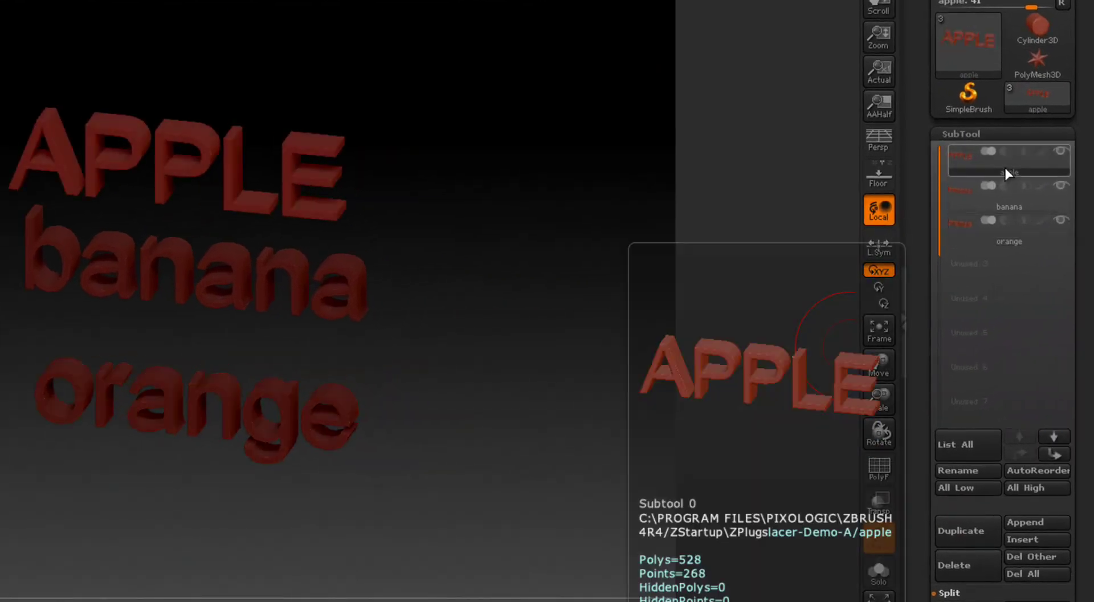
pyautogui.click(1021, 237)
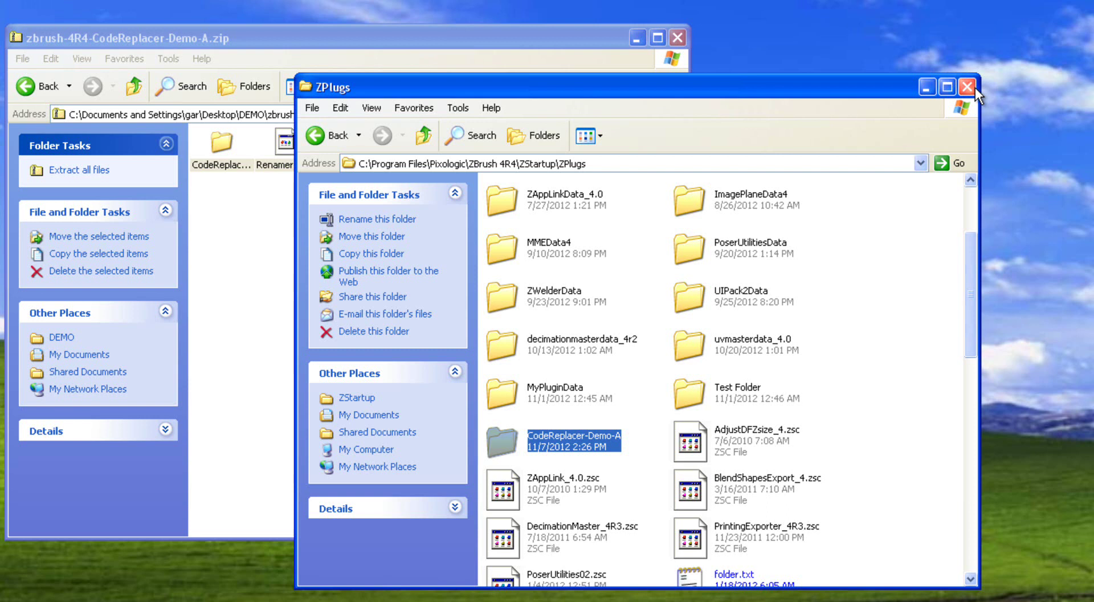
# Close the ZPlugs and zip archive windows and open CodeReplacer-Demo-A via its desktop shortcut.
pyautogui.click(974, 87)
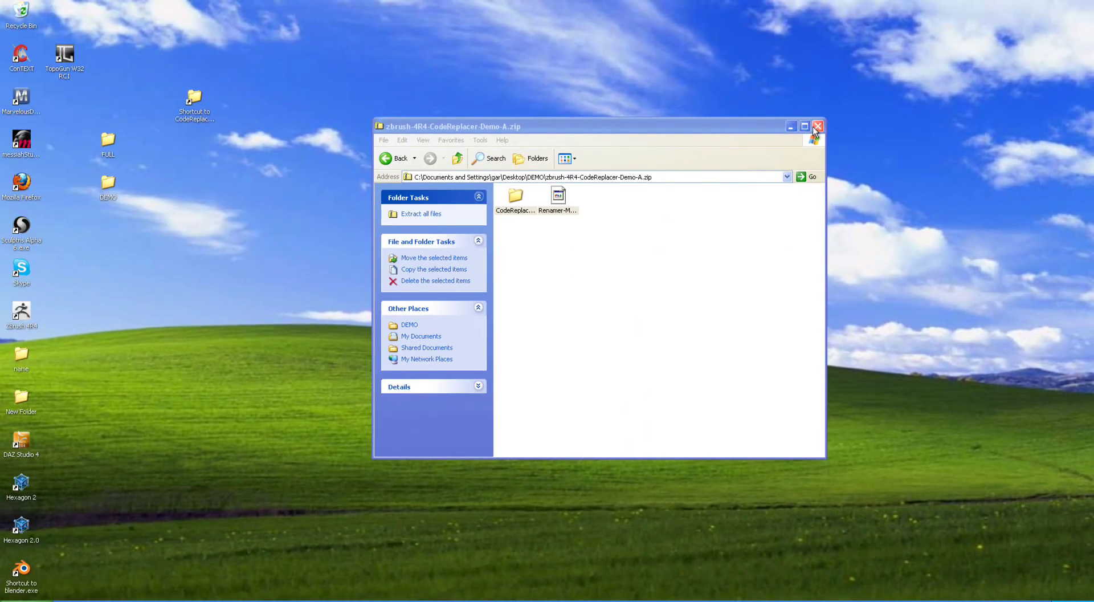
pyautogui.click(815, 127)
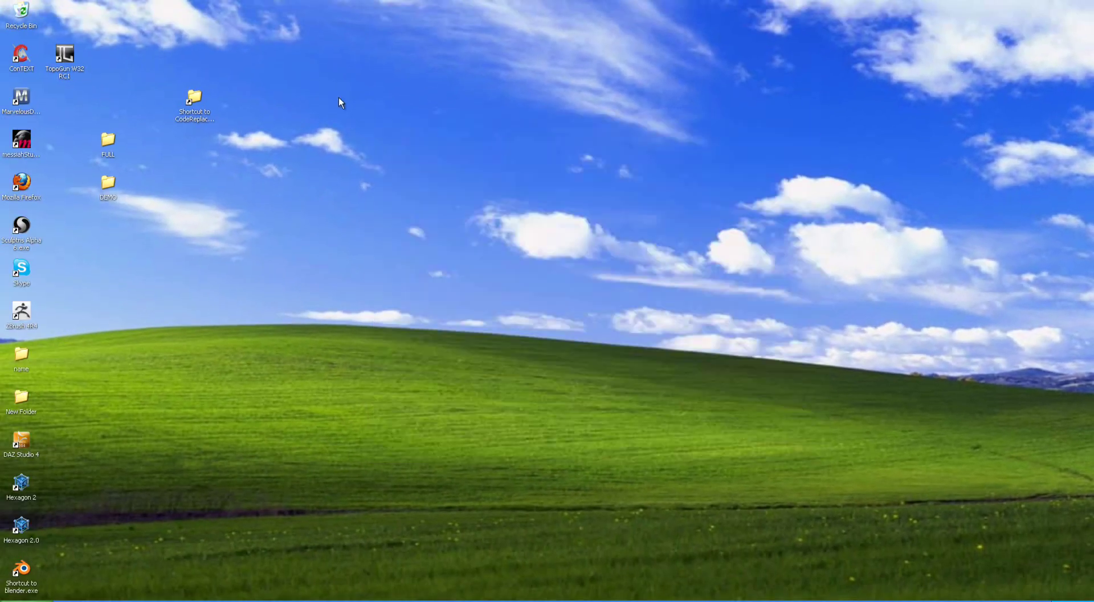
pyautogui.doubleClick(195, 100)
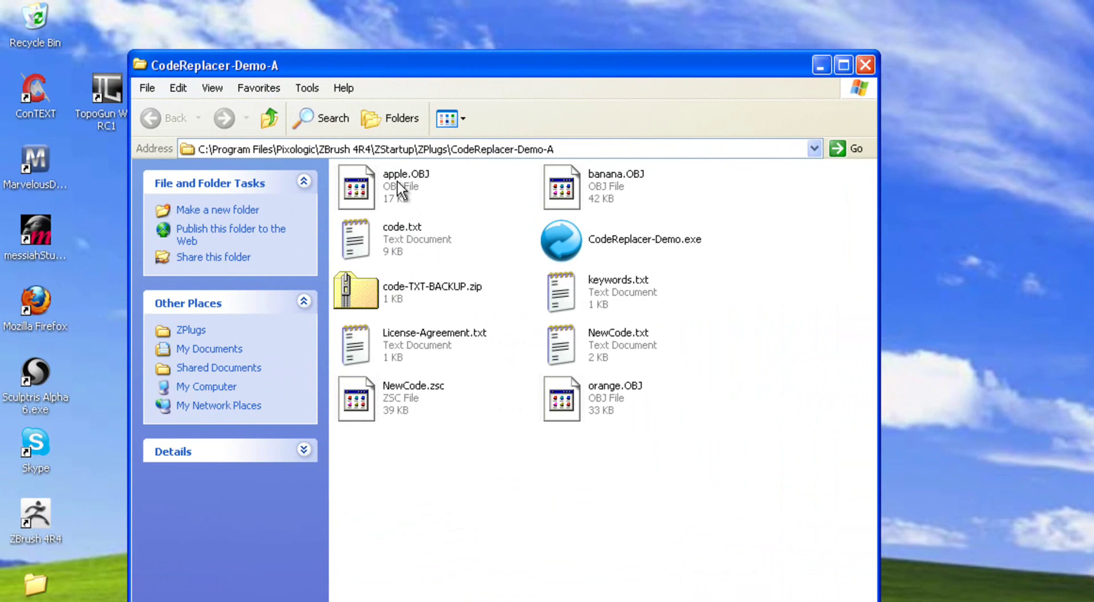
# Select apple.OBJ, banana.OBJ and orange.OBJ, then open keywords.txt listing orange, apple, banana.
pyautogui.click(398, 181)
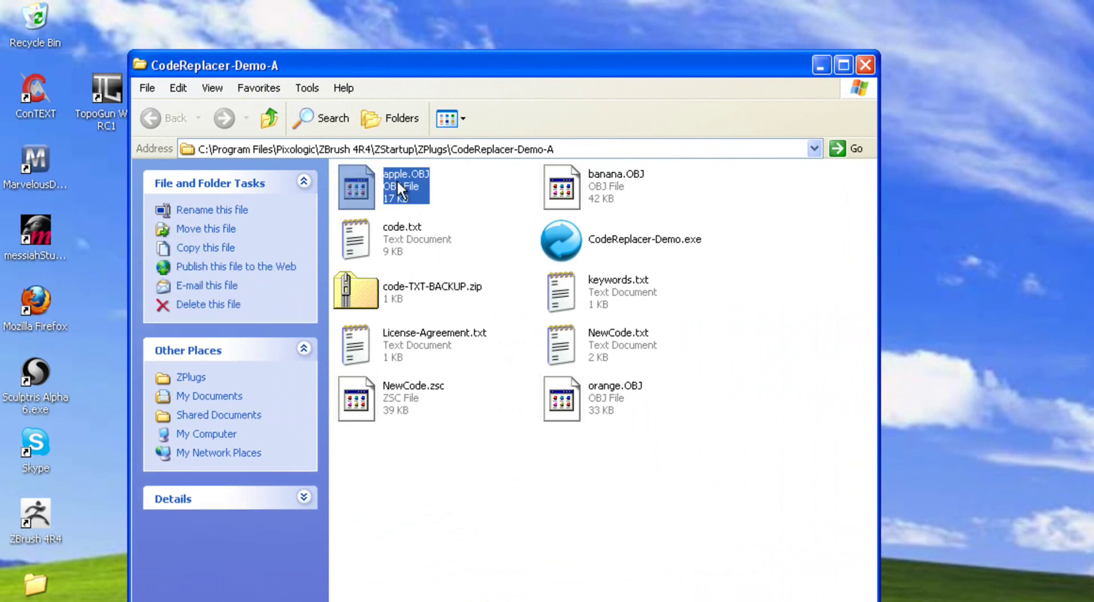
pyautogui.click(549, 188)
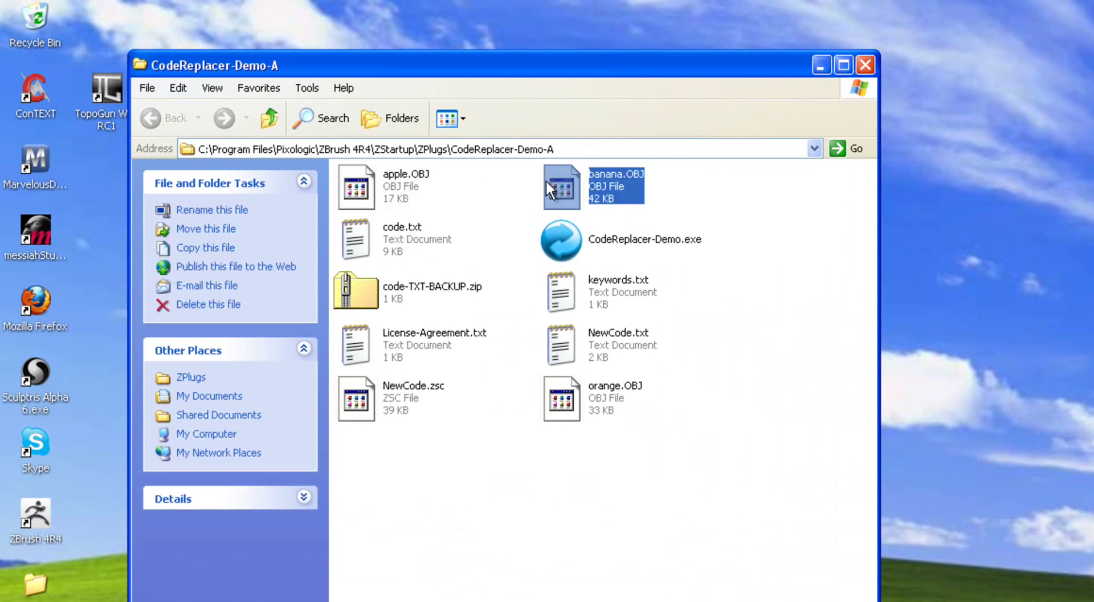
pyautogui.click(587, 396)
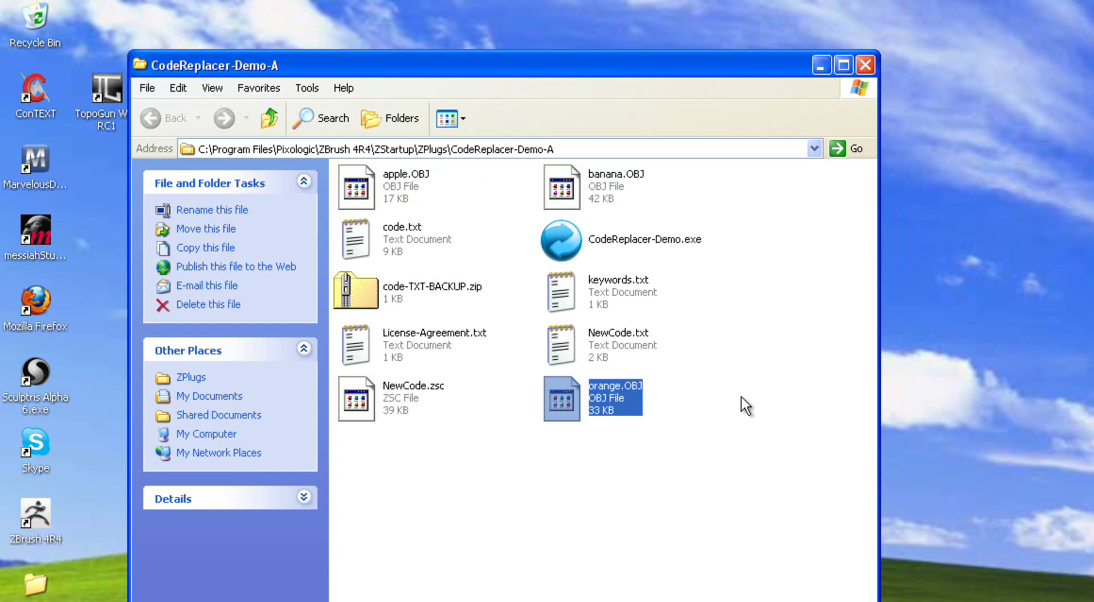
pyautogui.doubleClick(559, 295)
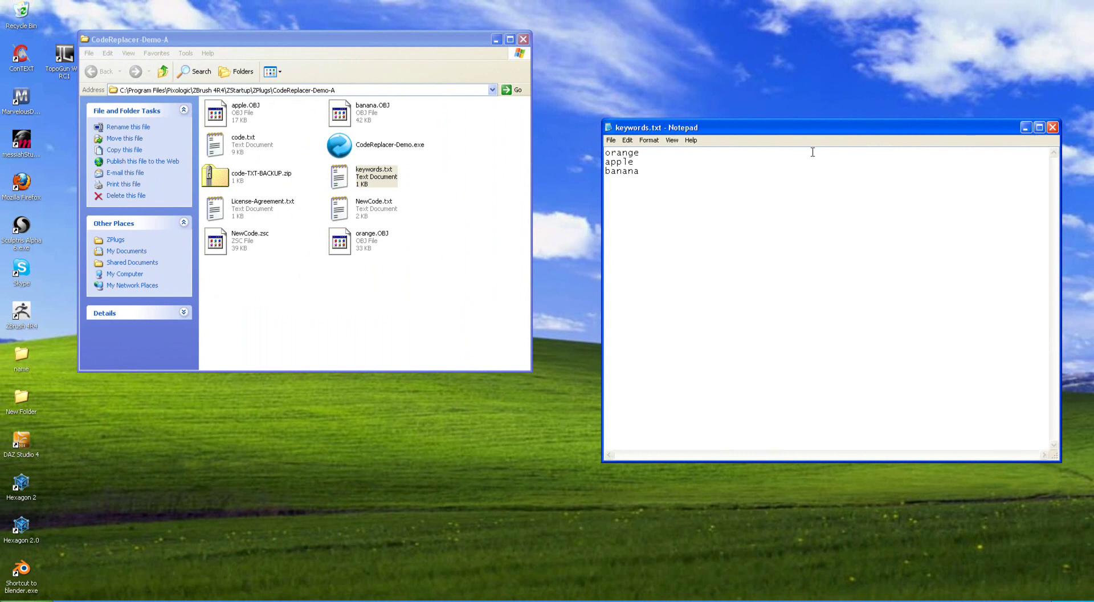
# Close keywords.txt and launch CodeReplacer-Demo.exe, which reports 3 keywords found.
pyautogui.doubleClick(606, 152)
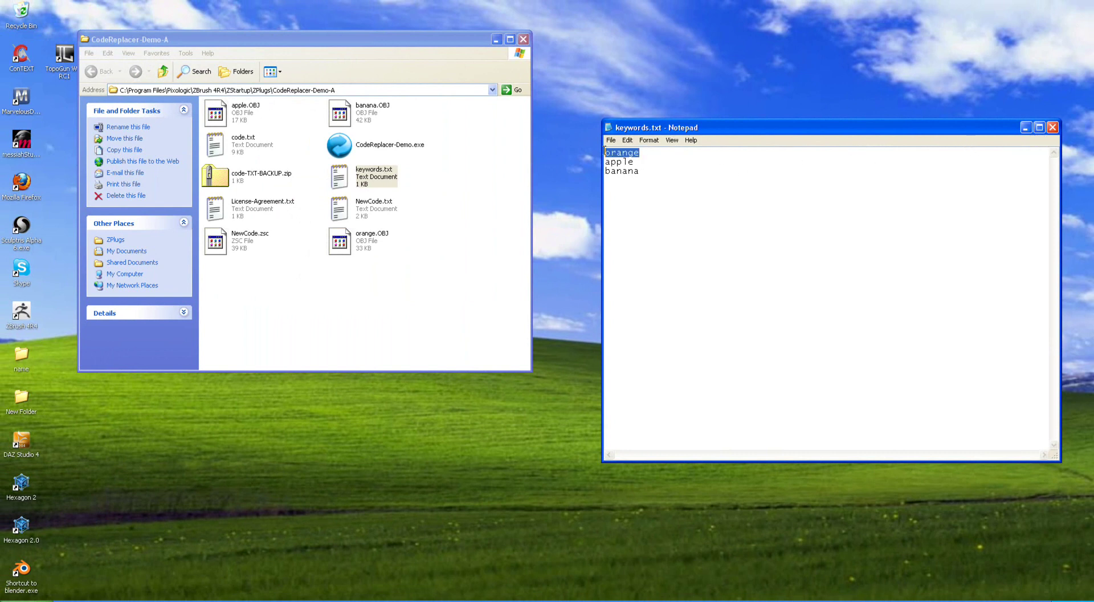
pyautogui.click(1053, 127)
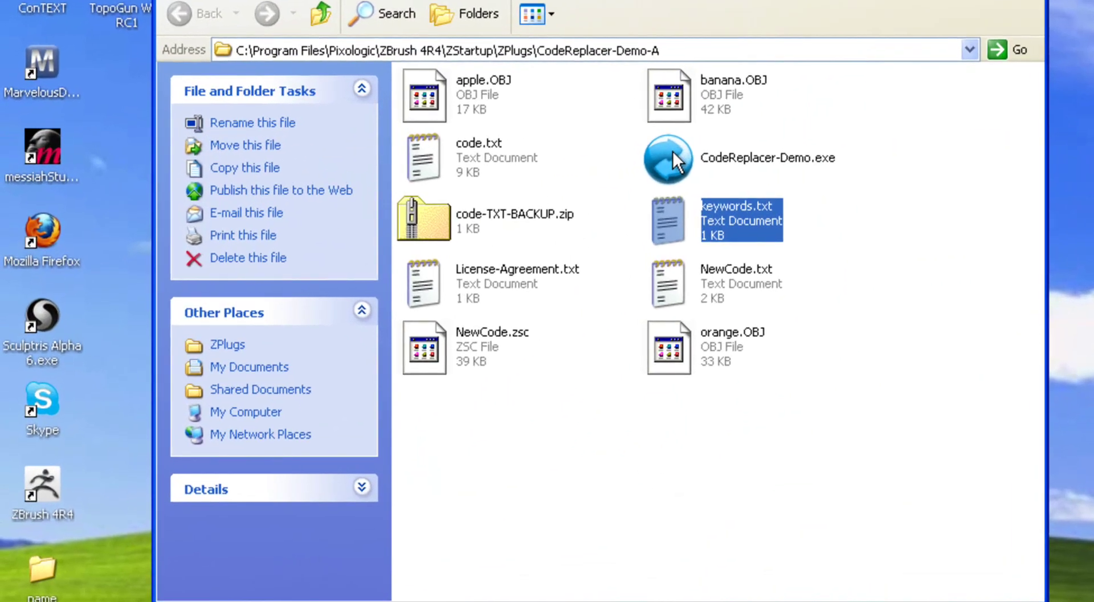
pyautogui.doubleClick(672, 152)
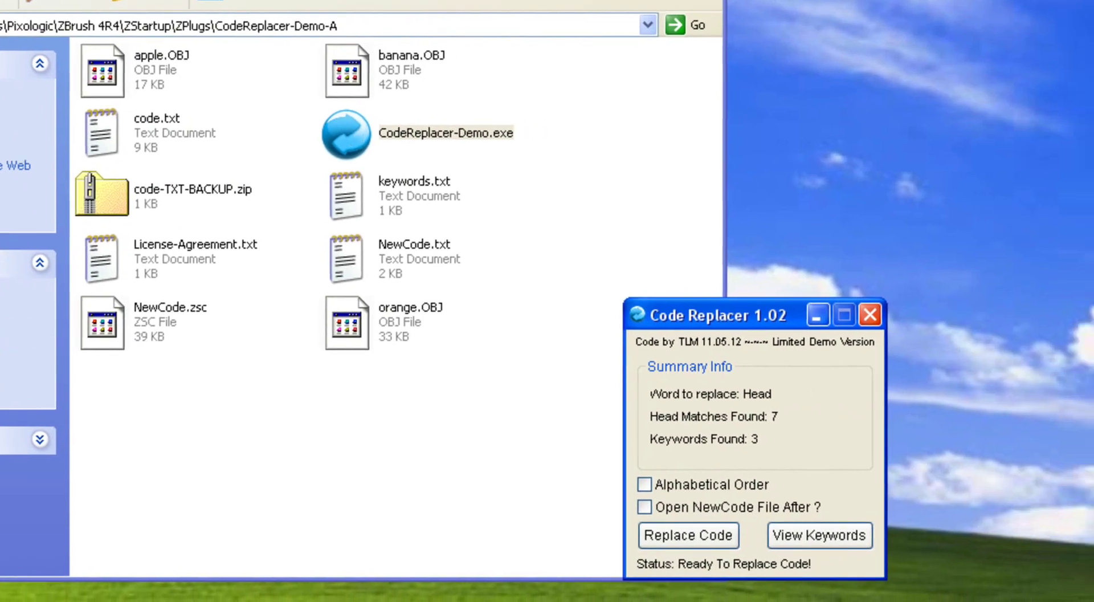
# Replace the code with Alphabetical Order ticked, then close Code Replacer.
pyautogui.click(356, 598)
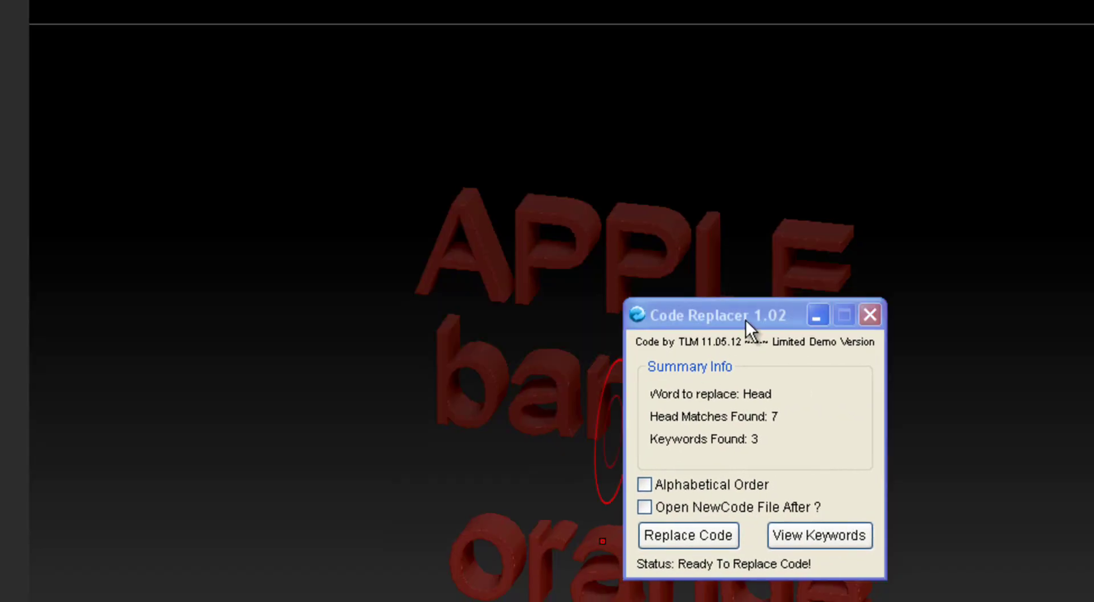
pyautogui.moveTo(746, 319); pyautogui.dragTo(984, 293)
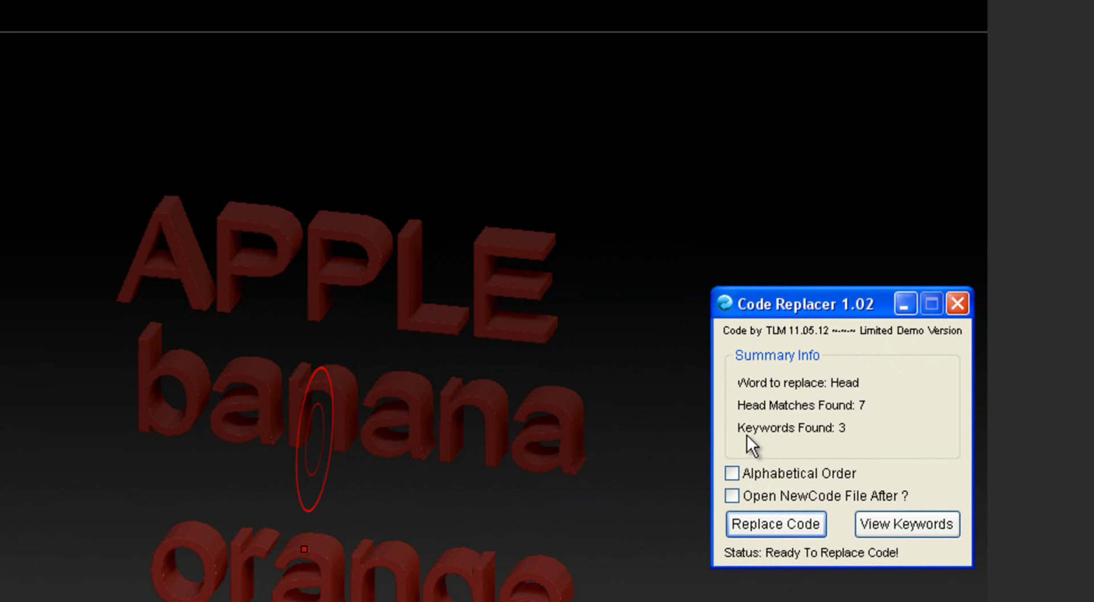
pyautogui.click(731, 474)
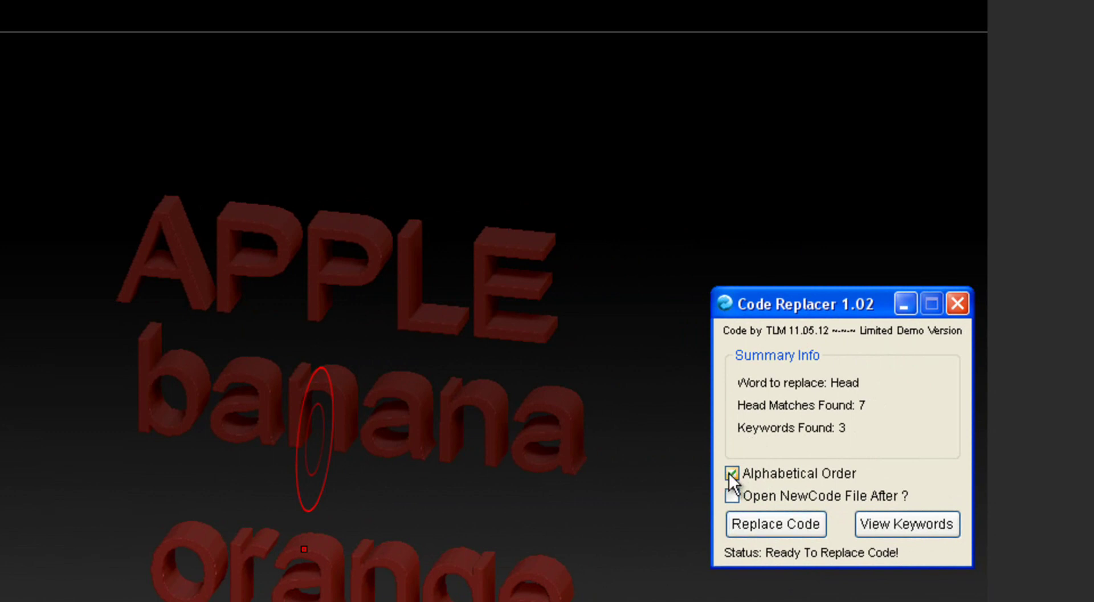
pyautogui.click(765, 527)
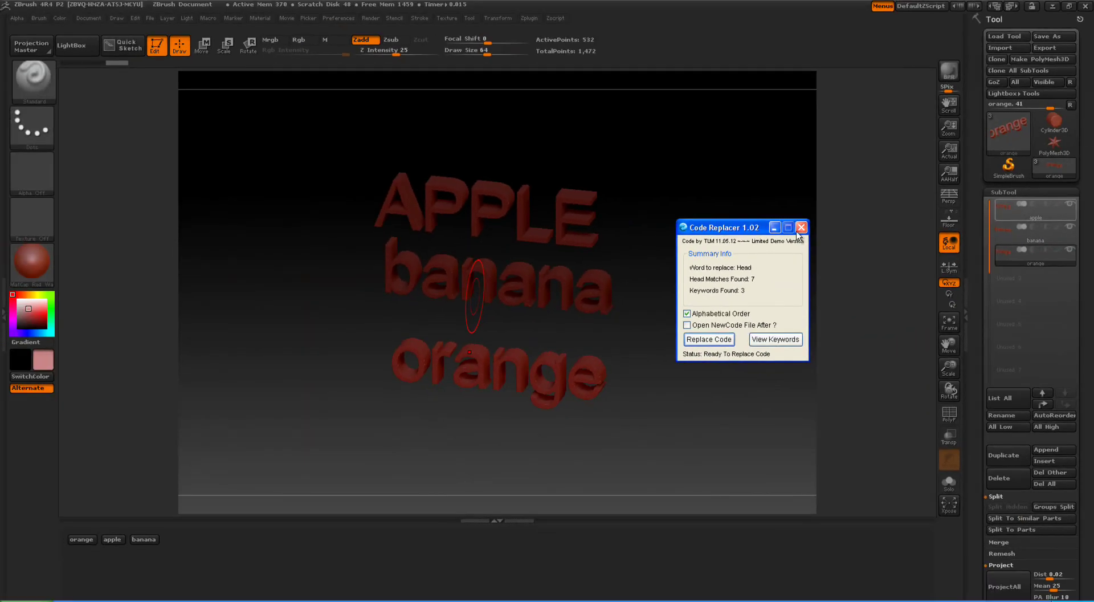
pyautogui.click(801, 228)
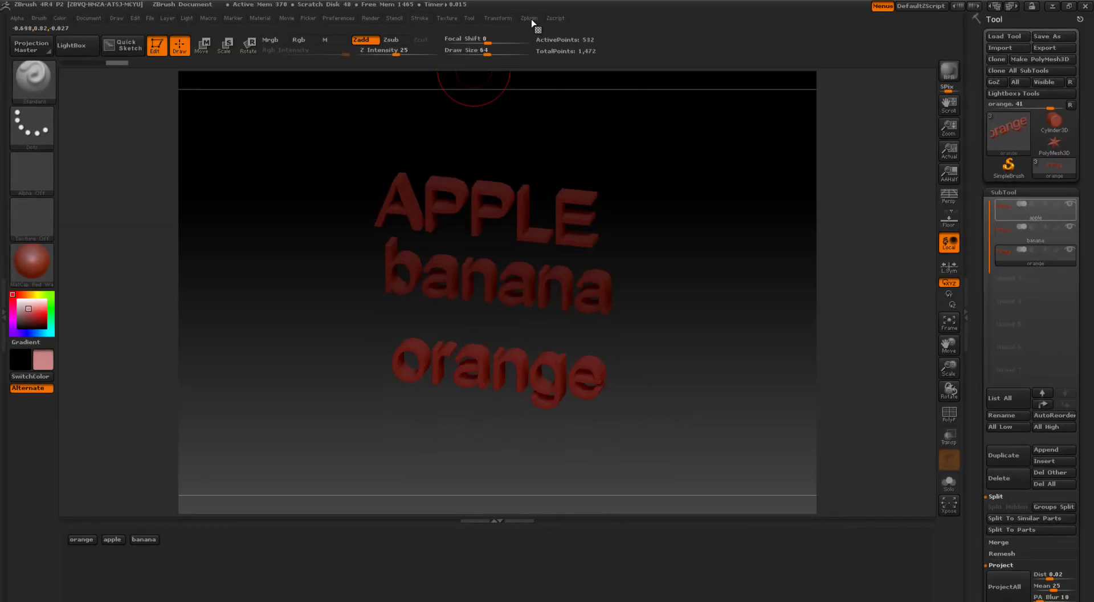
# Run the Renamer Maker Demo plugin, then reset ZBrush with Preferences > Init ZBrush > Yes.
pyautogui.click(531, 20)
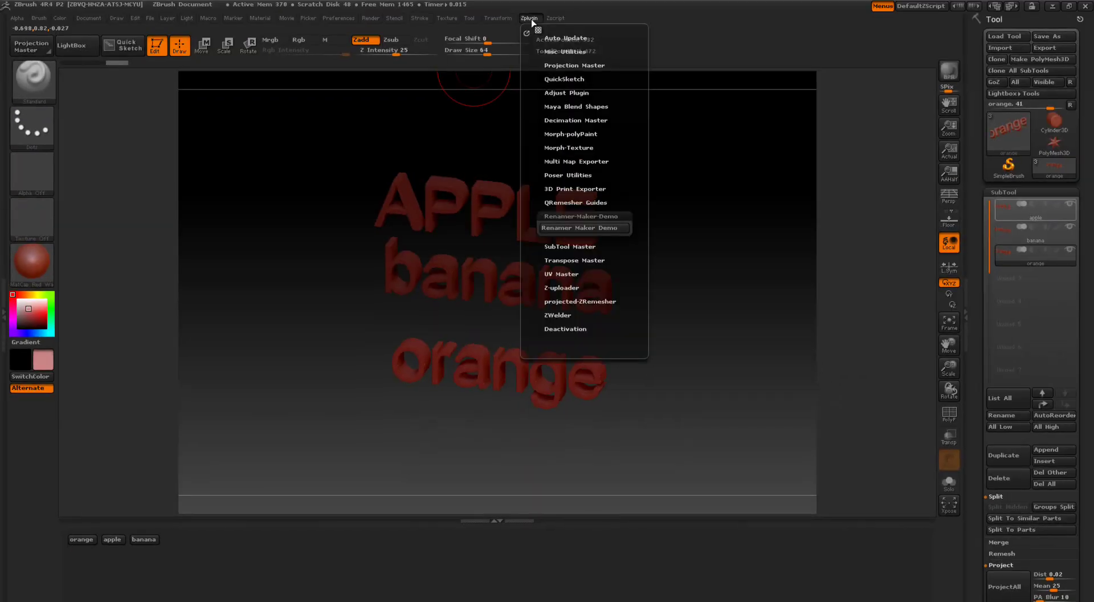
pyautogui.click(560, 229)
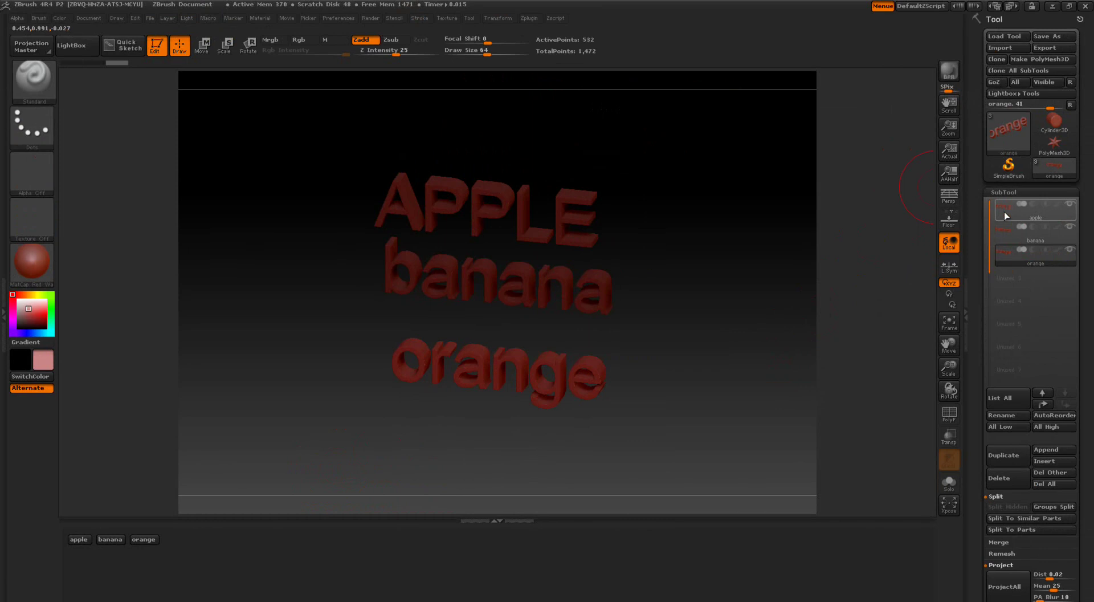
pyautogui.moveTo(1018, 141)
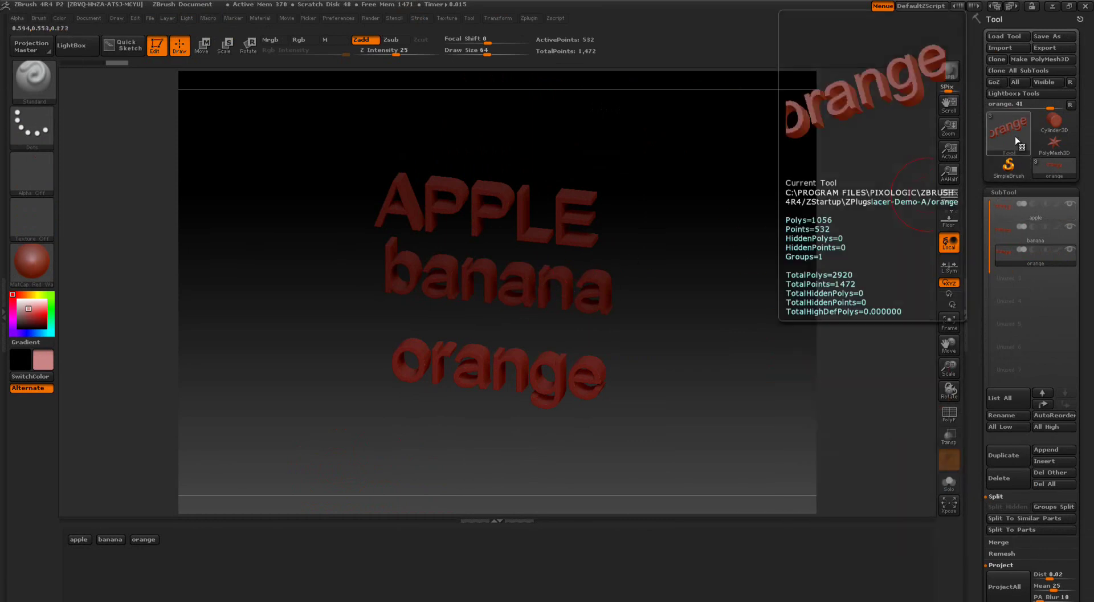
pyautogui.click(333, 22)
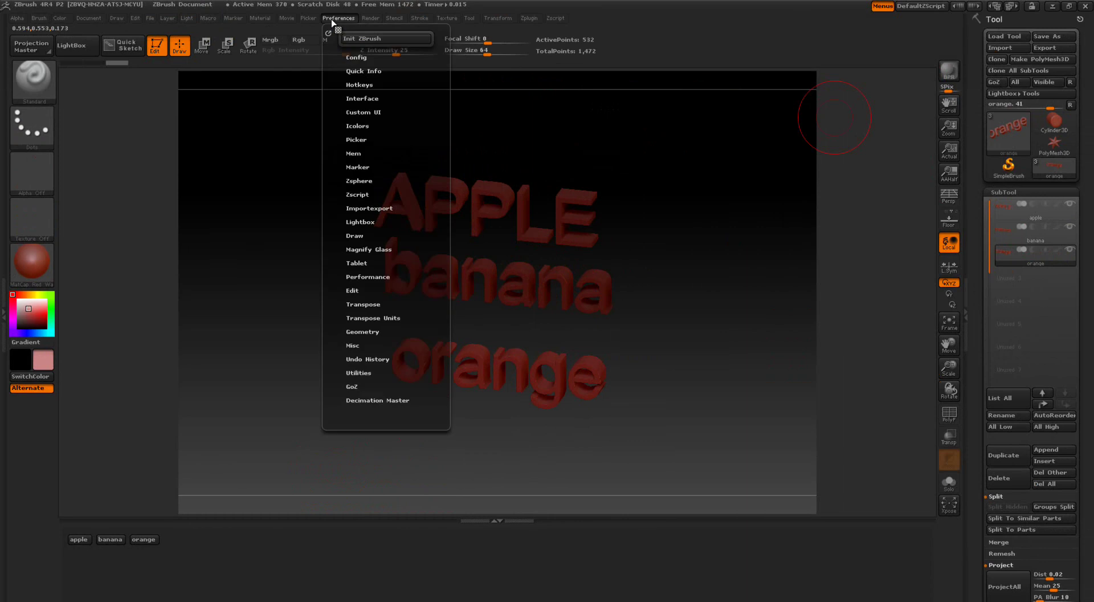
pyautogui.click(351, 39)
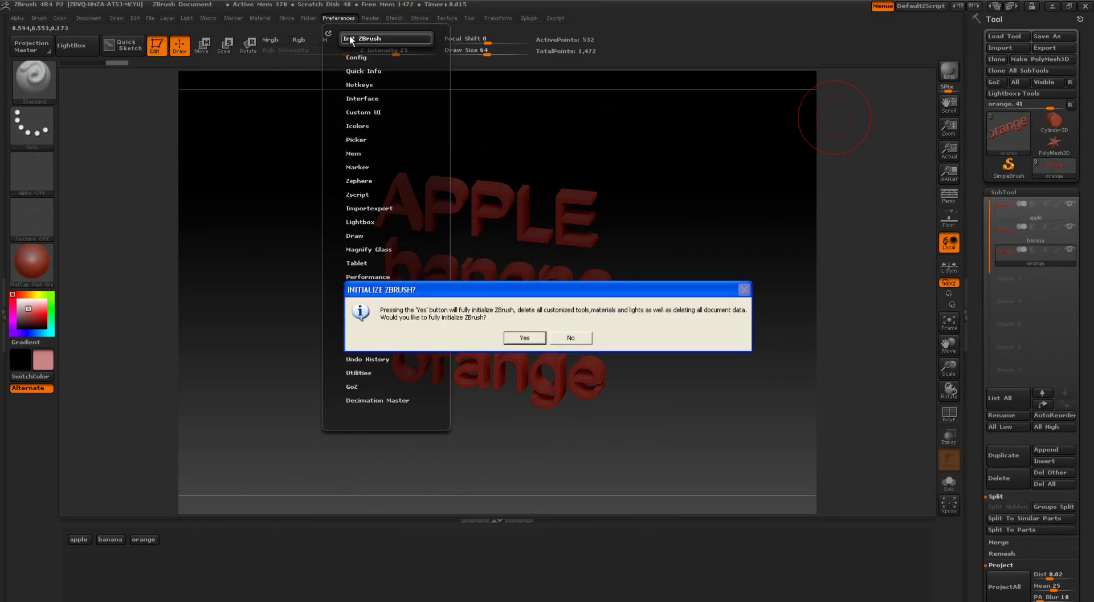
pyautogui.click(522, 338)
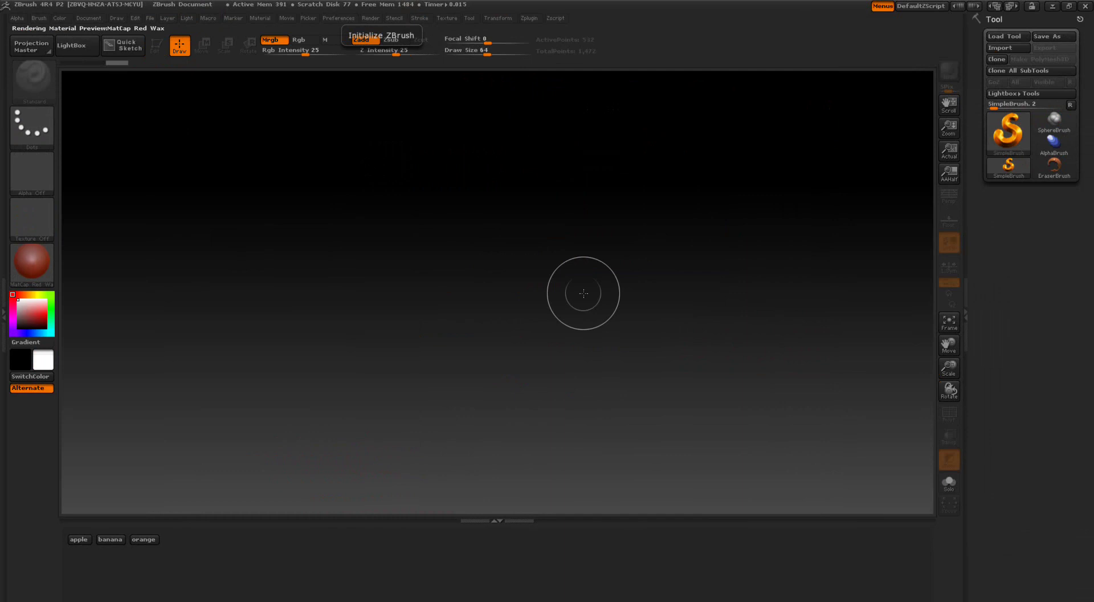
# Import aplo.obj, draw it on the canvas in Edit mode, and Groups Split it into aplo, aplo1, aplo2.
pyautogui.click(990, 48)
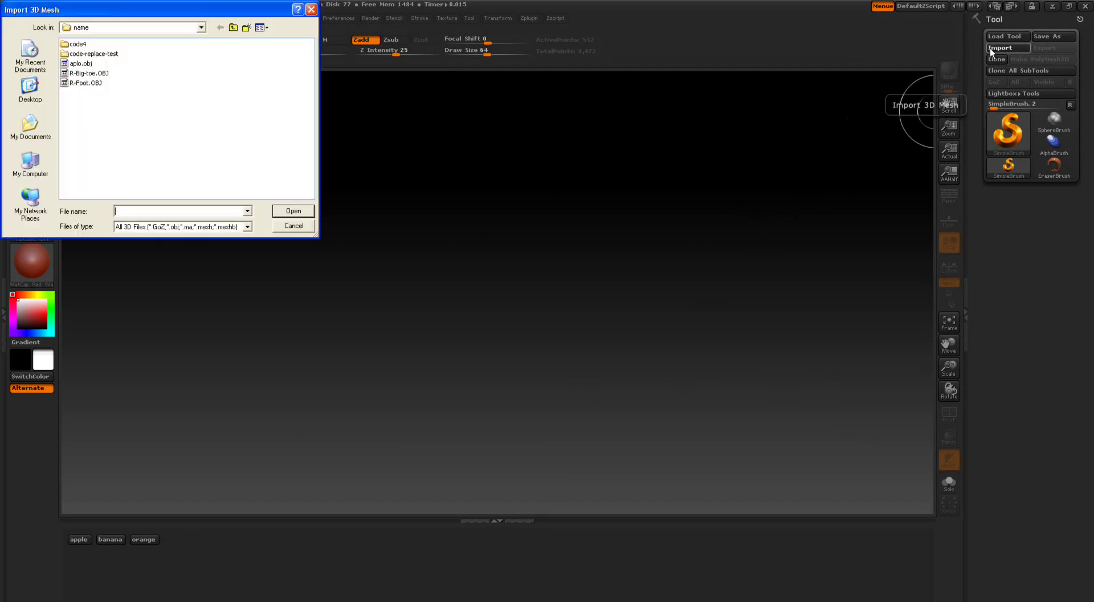
pyautogui.click(81, 64)
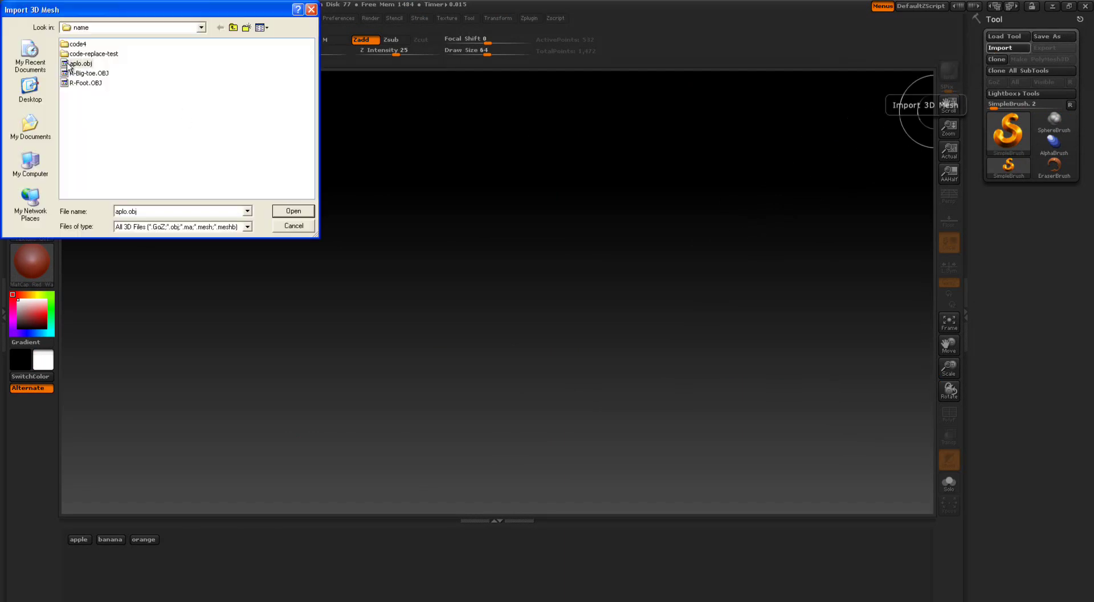
pyautogui.click(293, 211)
pyautogui.moveTo(471, 289); pyautogui.dragTo(452, 440)
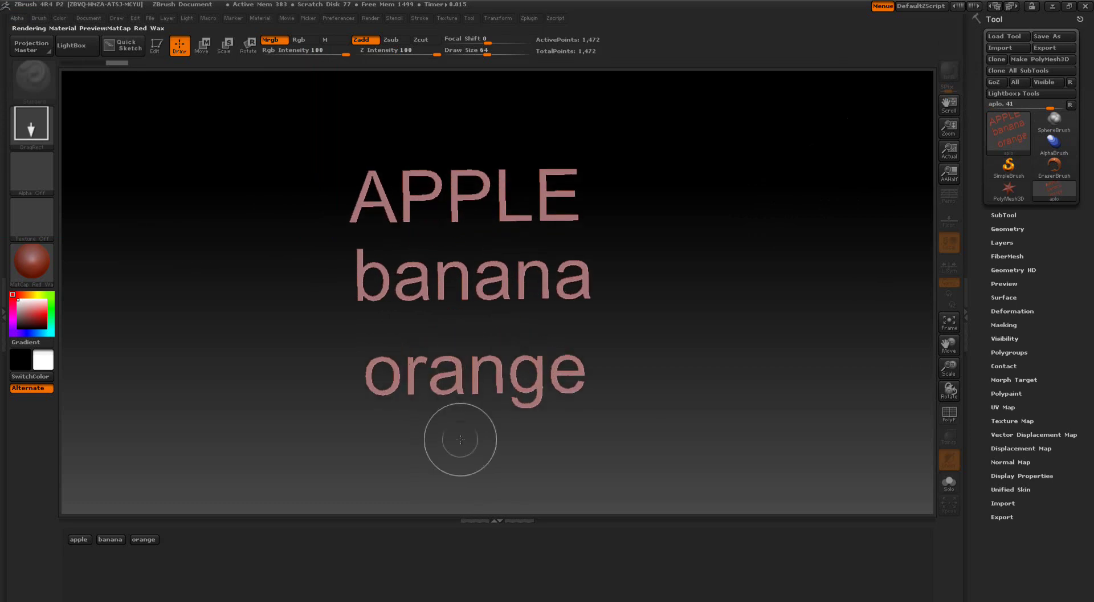
pyautogui.click(153, 48)
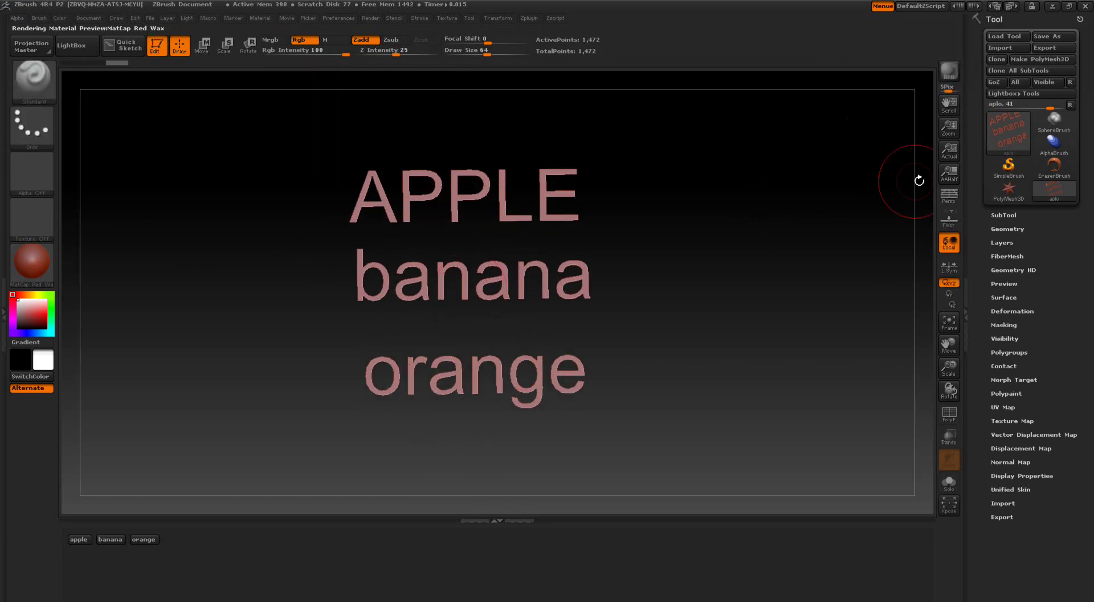
pyautogui.click(996, 215)
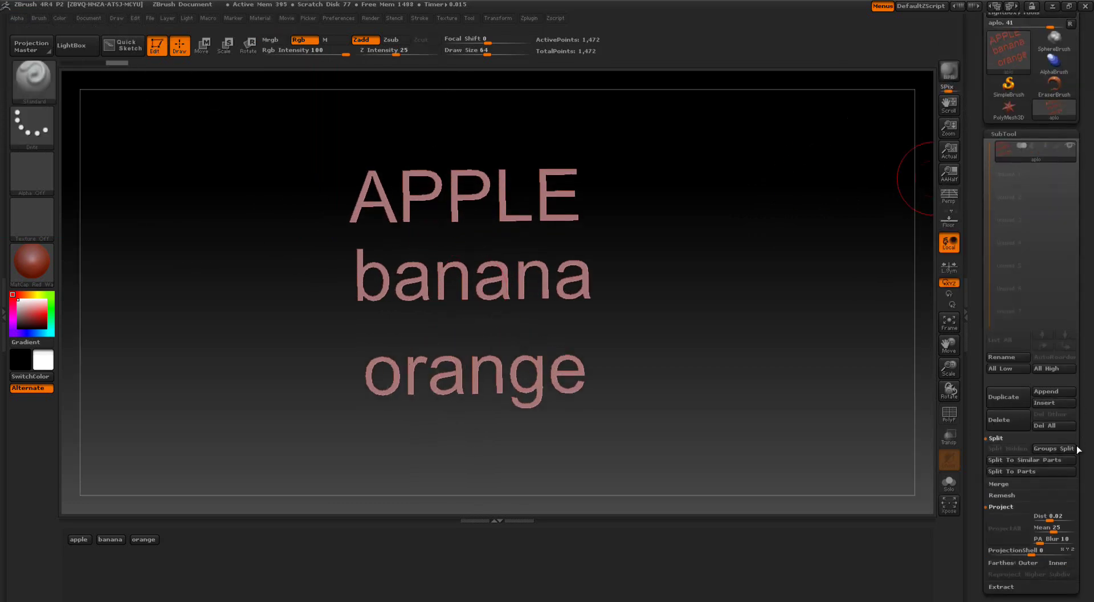
pyautogui.click(1054, 448)
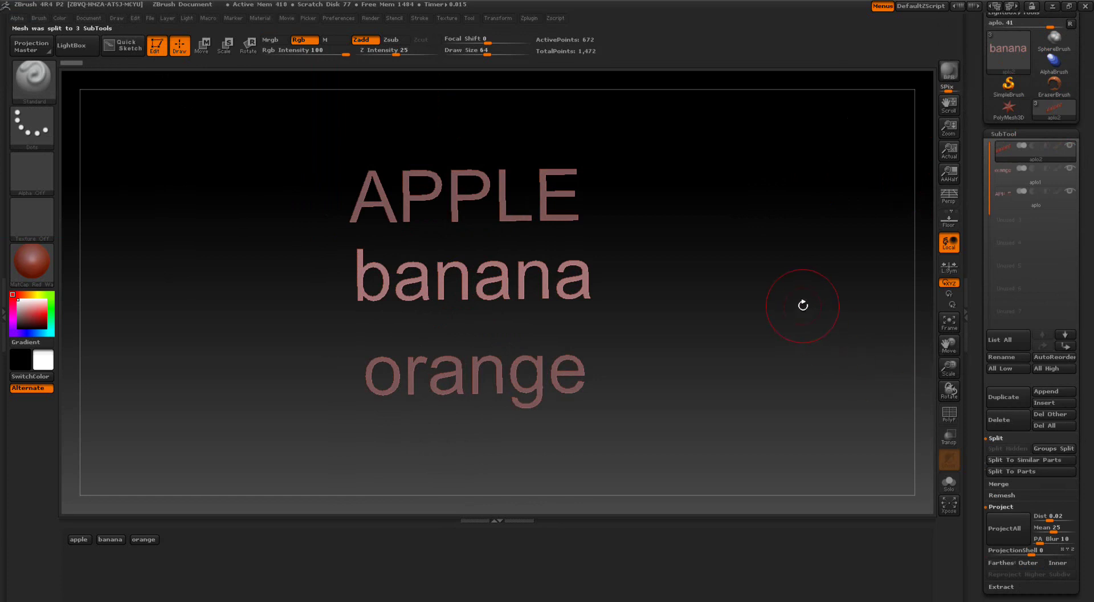
# Rotate the lettering to show its depth and apply the apple name set to the subtools.
pyautogui.moveTo(791, 318); pyautogui.dragTo(695, 334)
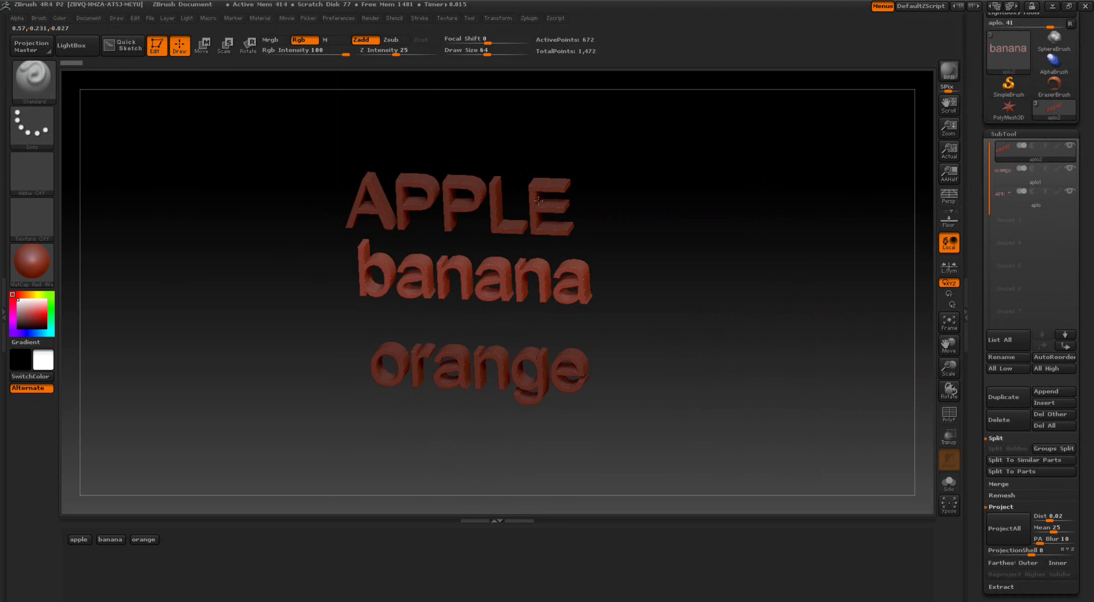
pyautogui.keyDown('alt'); pyautogui.click(548, 205); pyautogui.keyUp('alt')
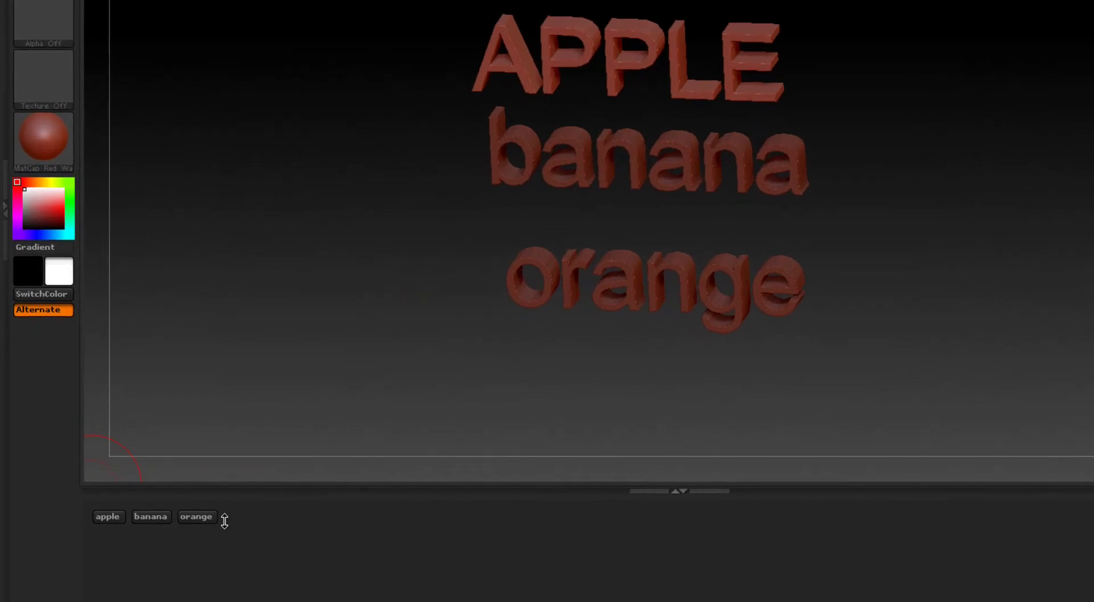
pyautogui.click(114, 516)
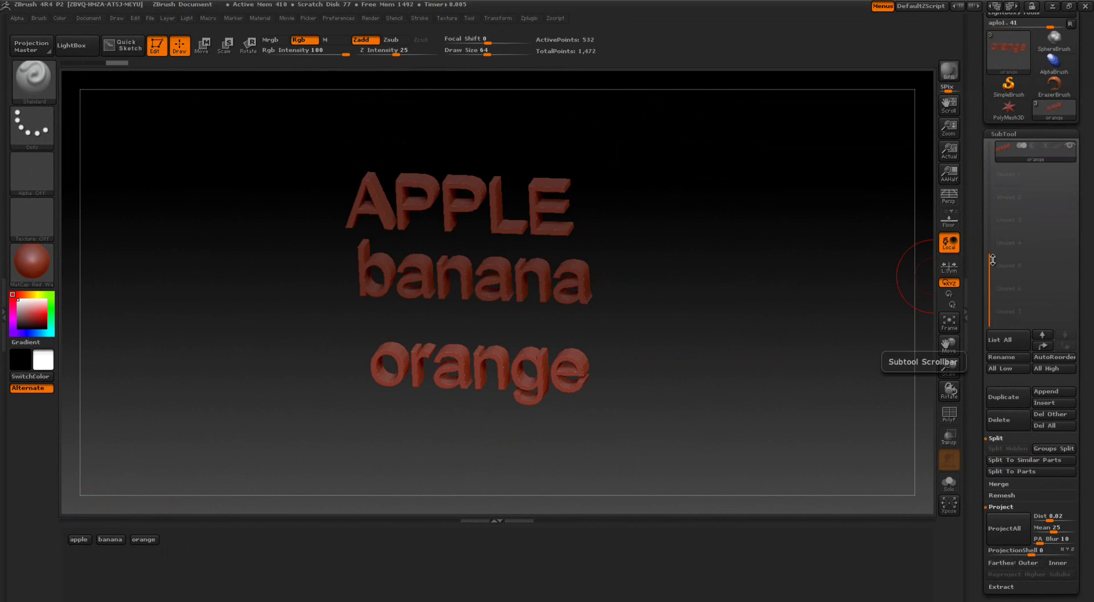
# Step through the SubTool rows to confirm the apple, banana and orange names.
pyautogui.moveTo(992, 261); pyautogui.dragTo(992, 154)
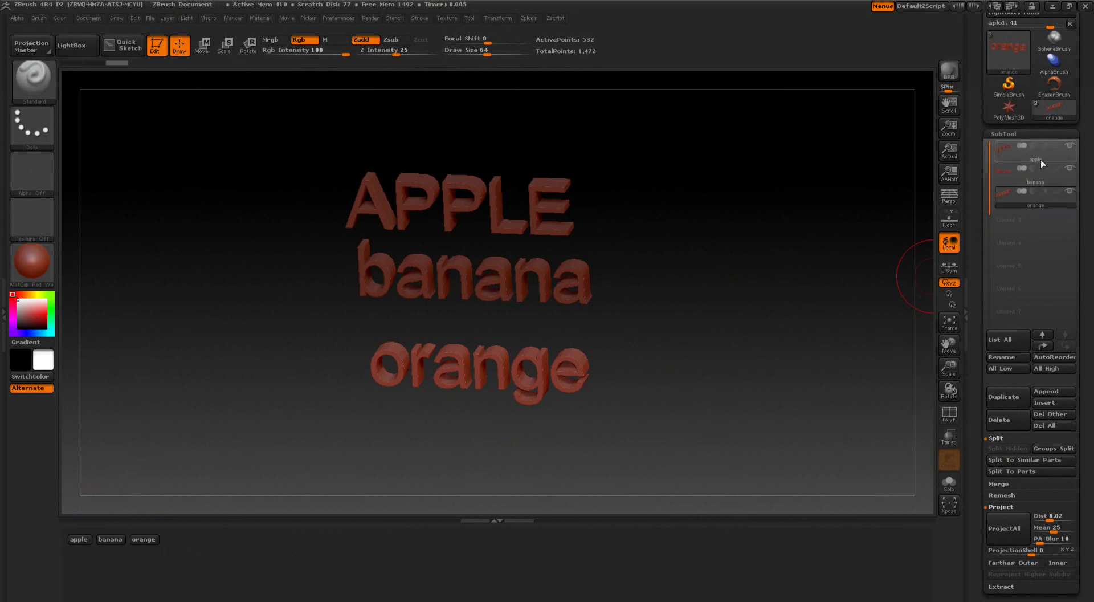
pyautogui.moveTo(1040, 160)
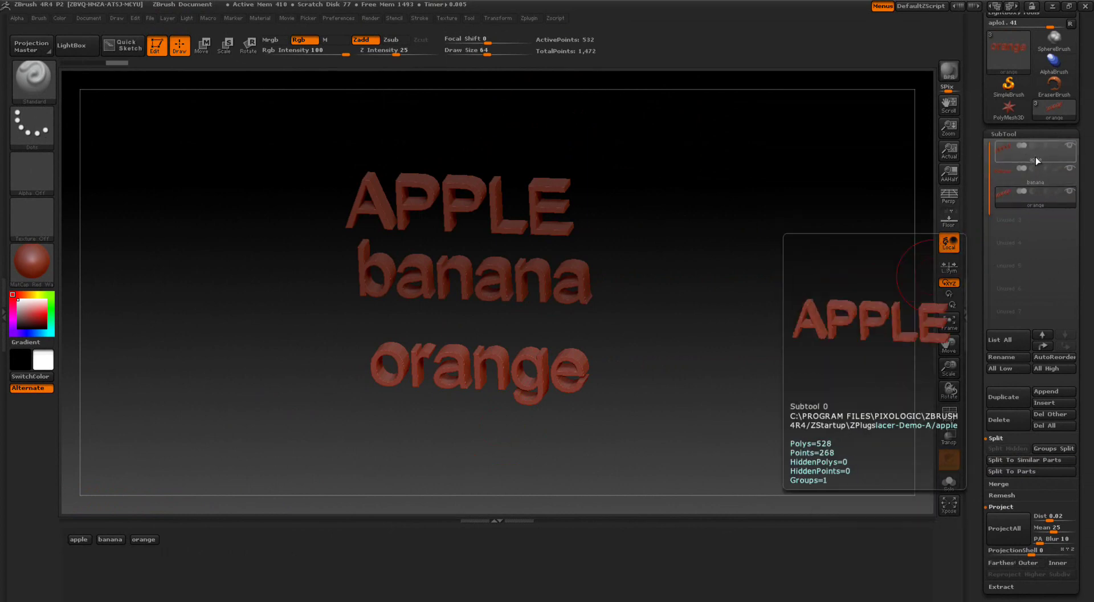
pyautogui.click(1039, 165)
pyautogui.click(1038, 159)
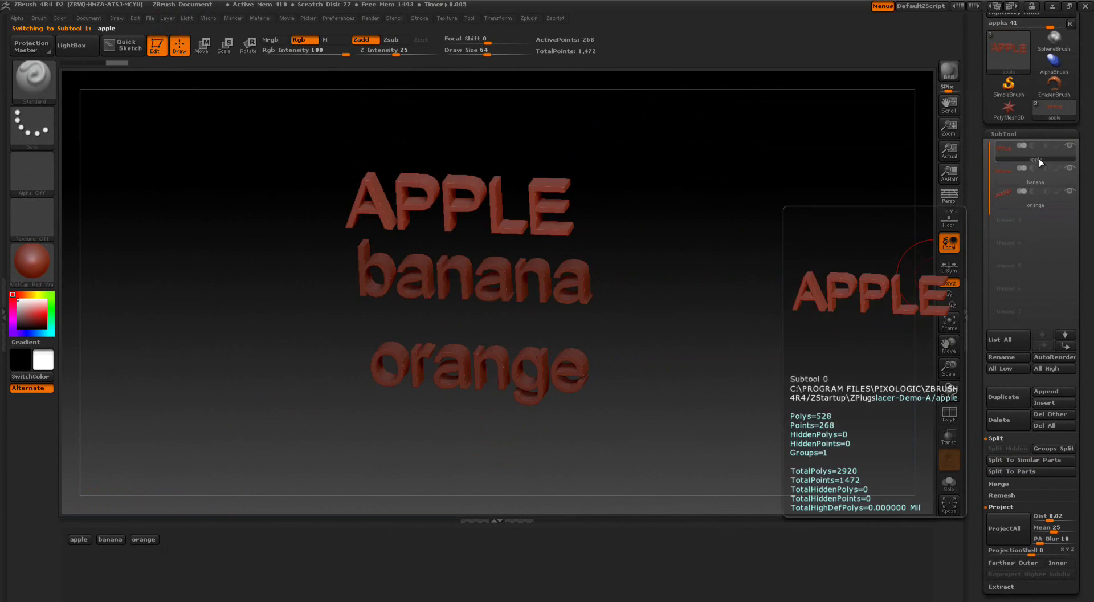
pyautogui.click(1041, 176)
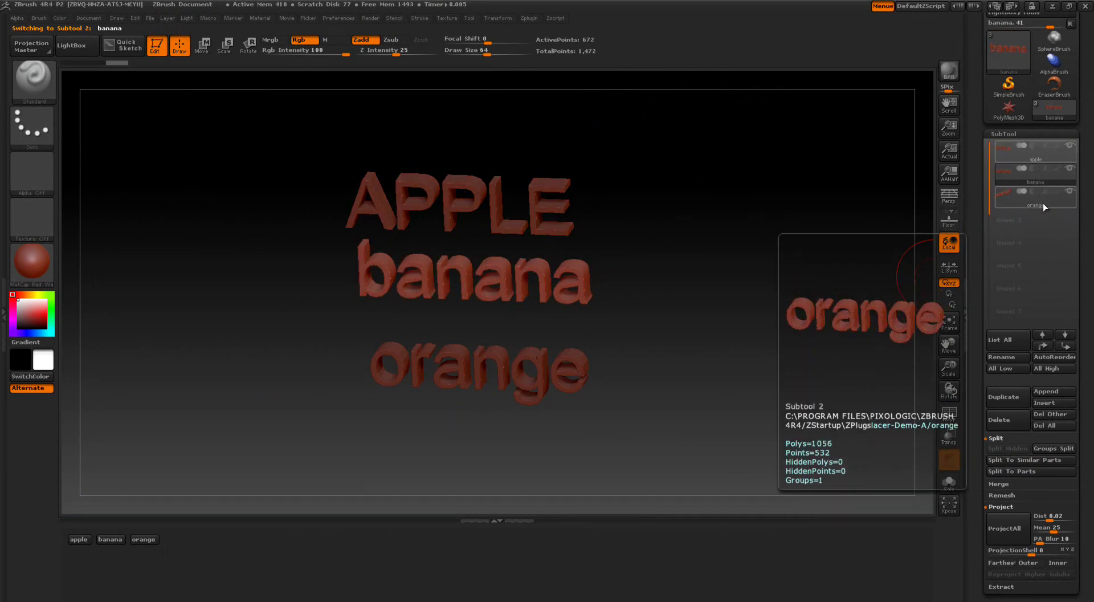
pyautogui.click(1043, 203)
pyautogui.moveTo(1044, 203)
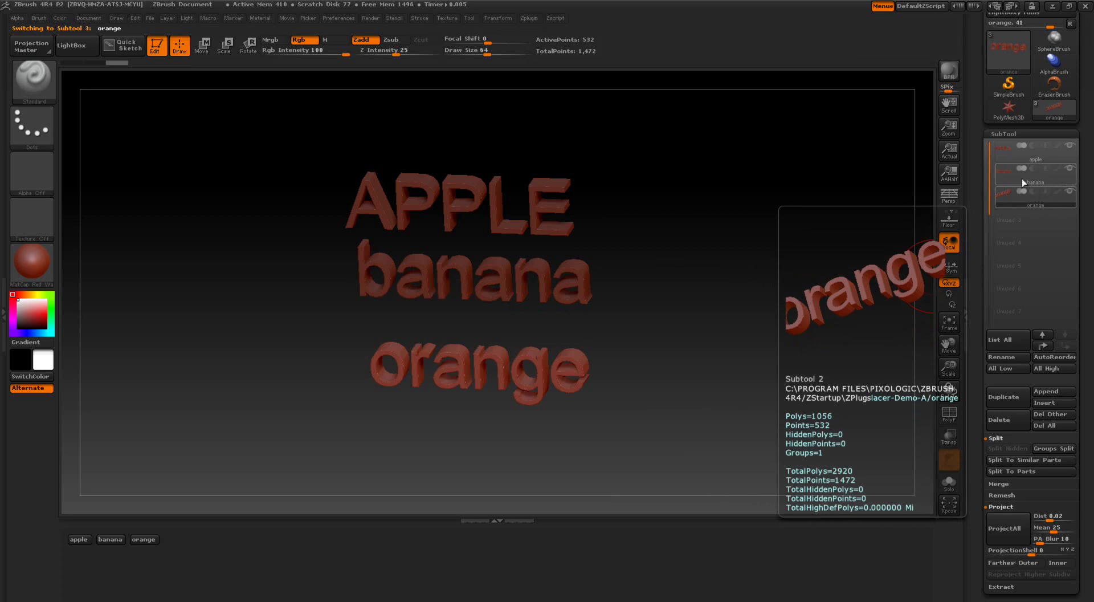
pyautogui.moveTo(985, 124); pyautogui.dragTo(985, 207)
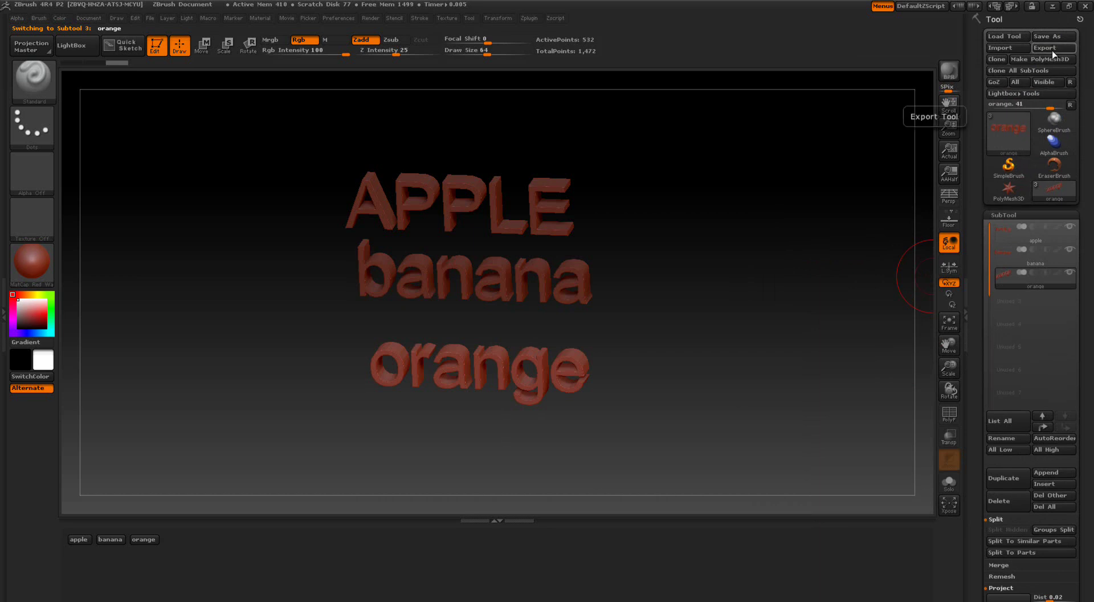
pyautogui.click(1037, 241)
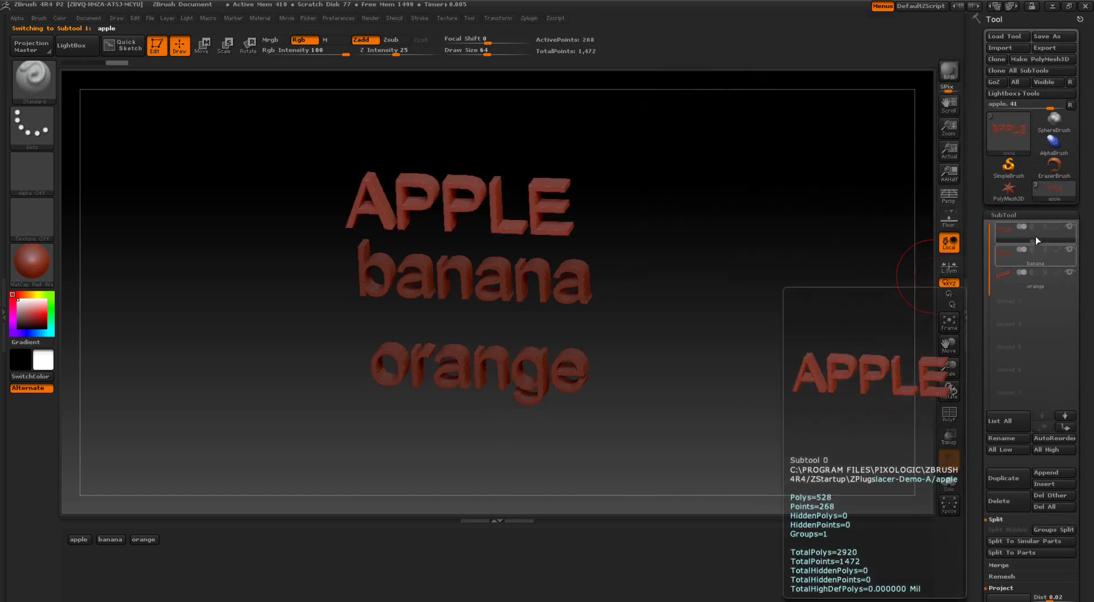
pyautogui.moveTo(1021, 263)
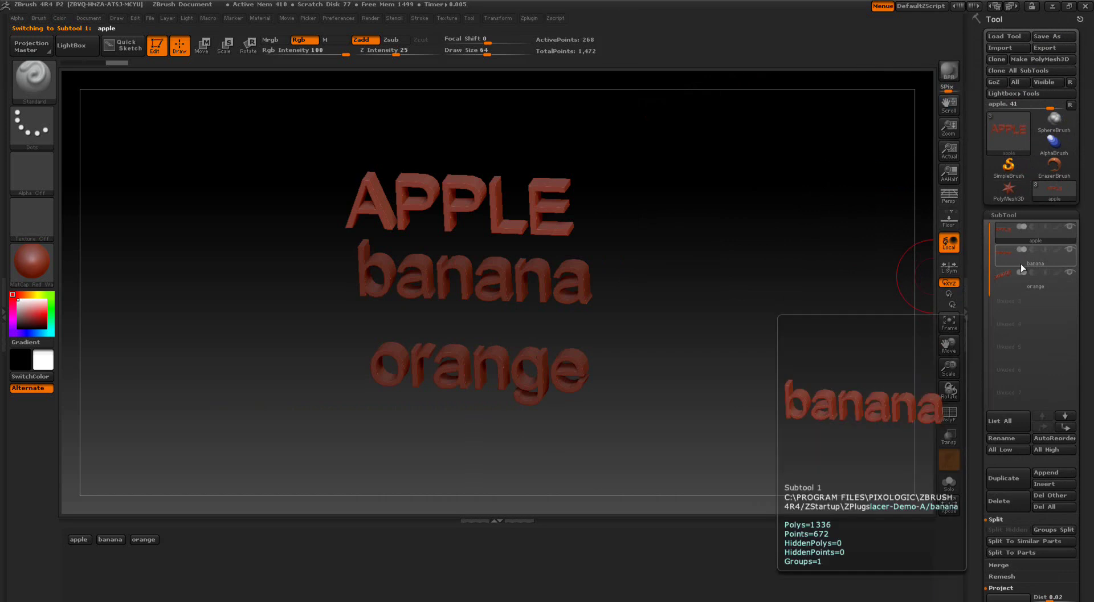
pyautogui.click(1042, 38)
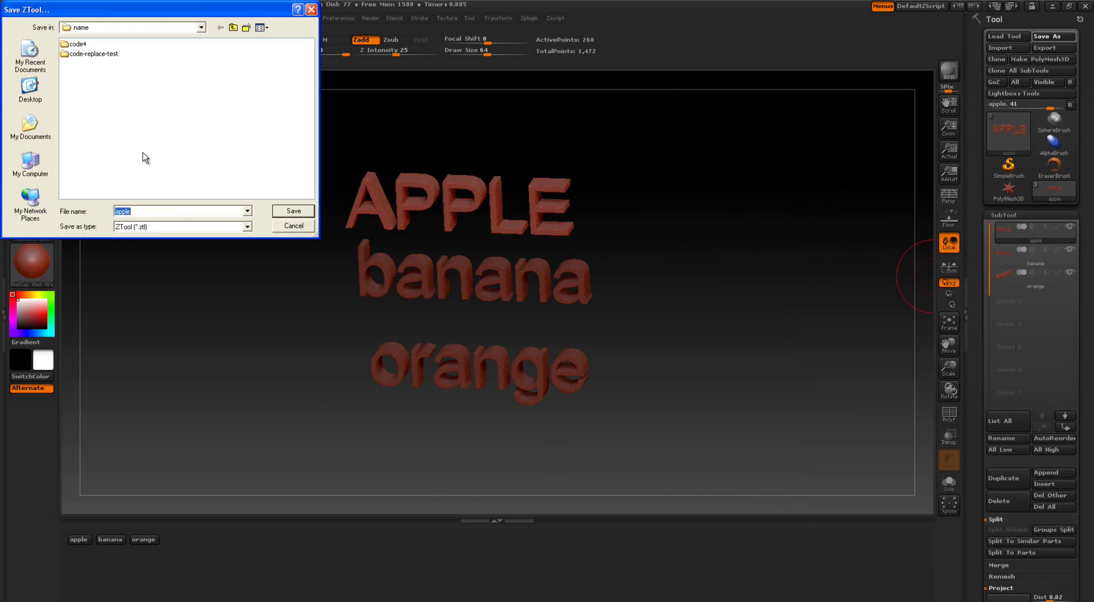
pyautogui.click(282, 227)
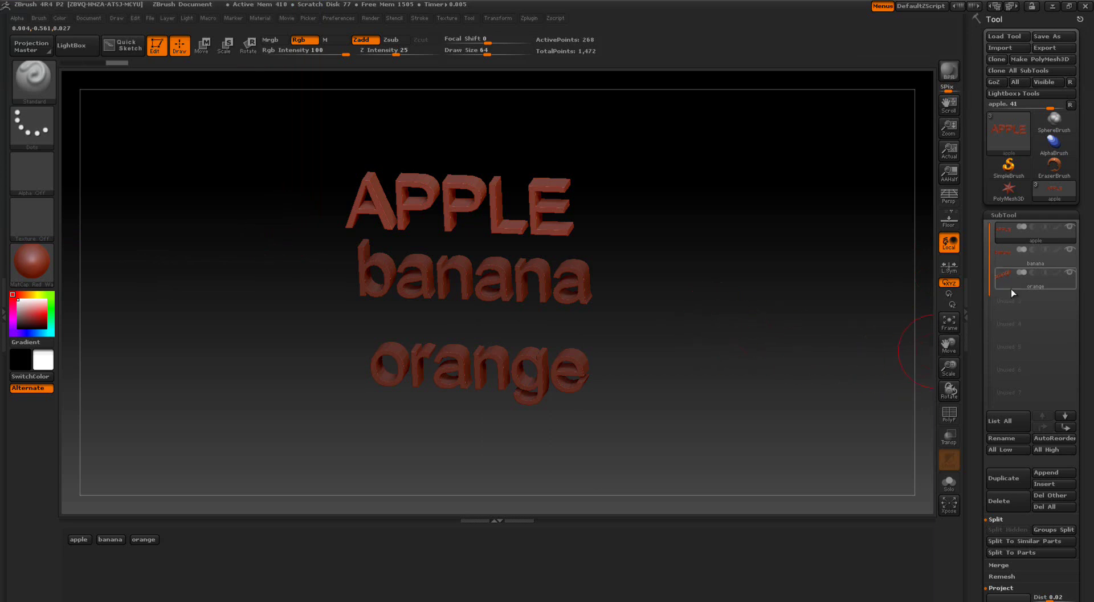
pyautogui.moveTo(1013, 293)
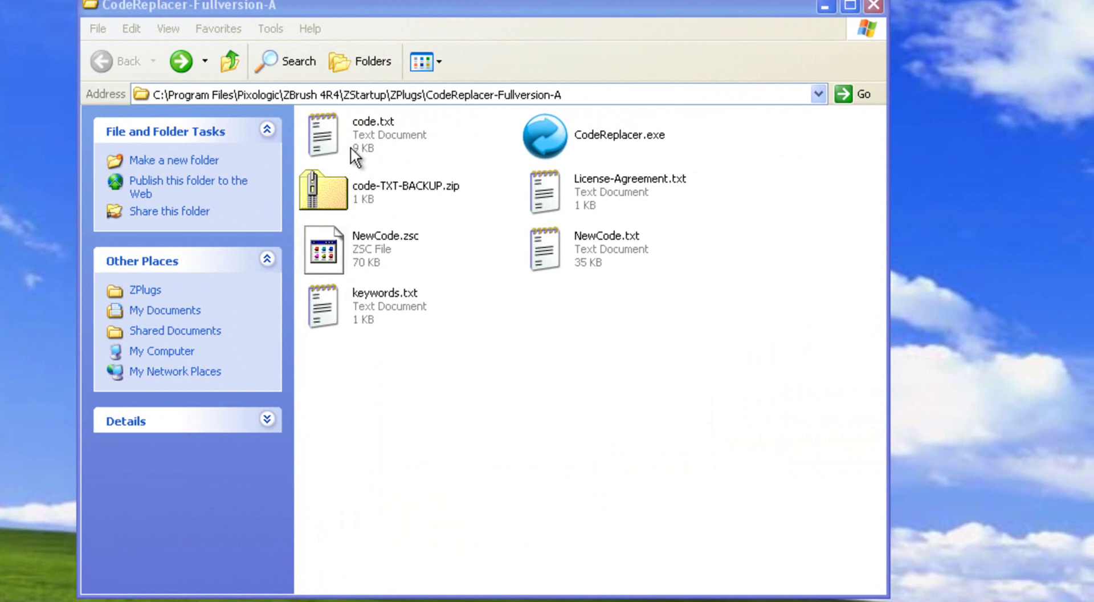
# Look inside code-TXT-BACKUP.zip for the code.txt backup, then return to the CodeReplacer-Fullversion-A folder.
pyautogui.click(330, 129)
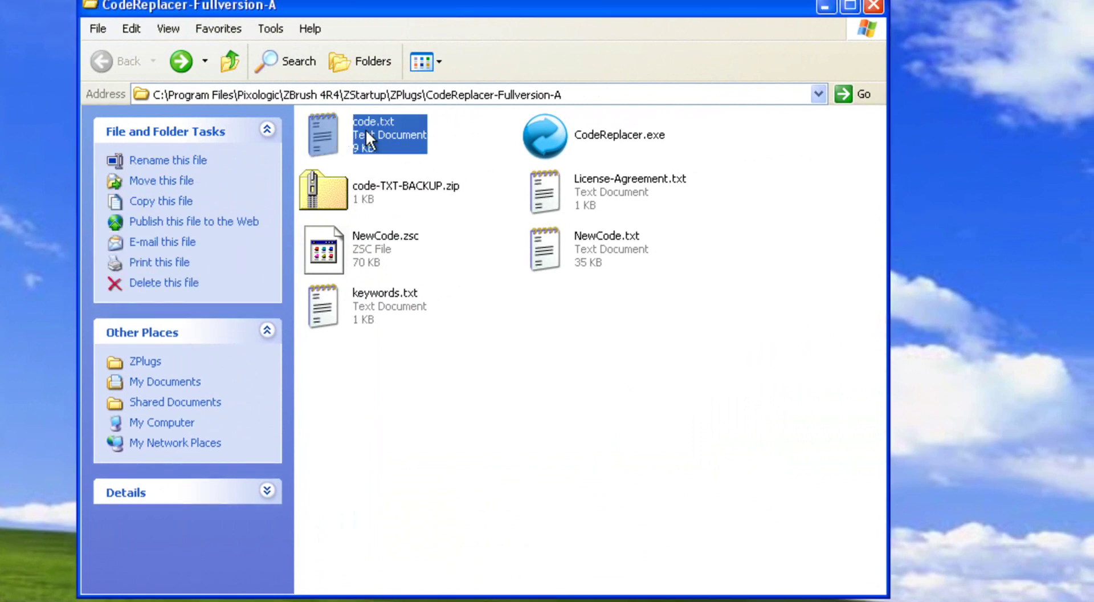
pyautogui.doubleClick(334, 188)
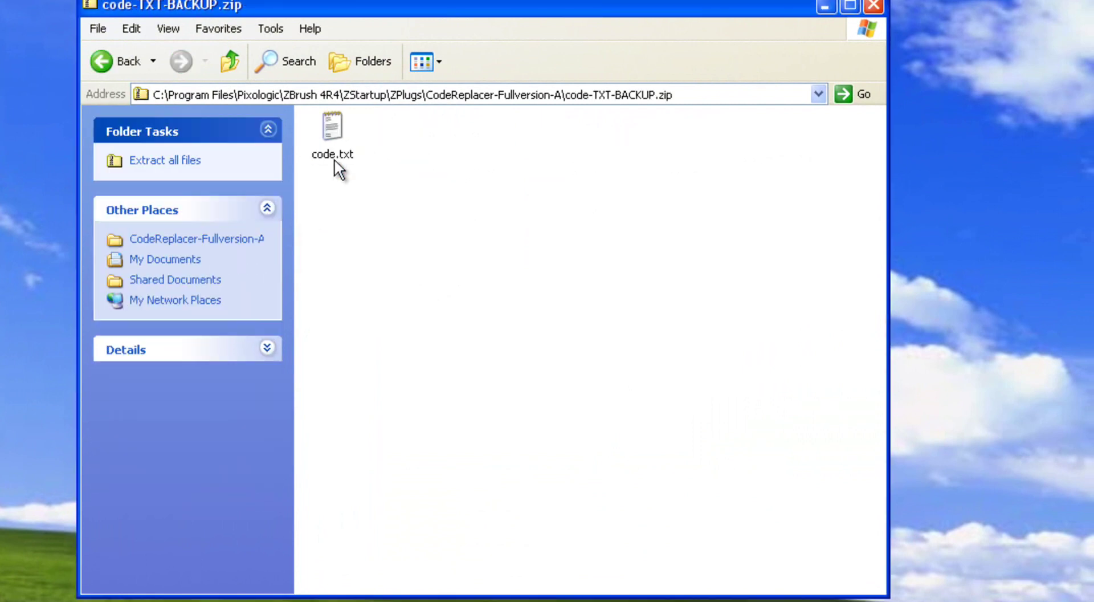
pyautogui.click(103, 61)
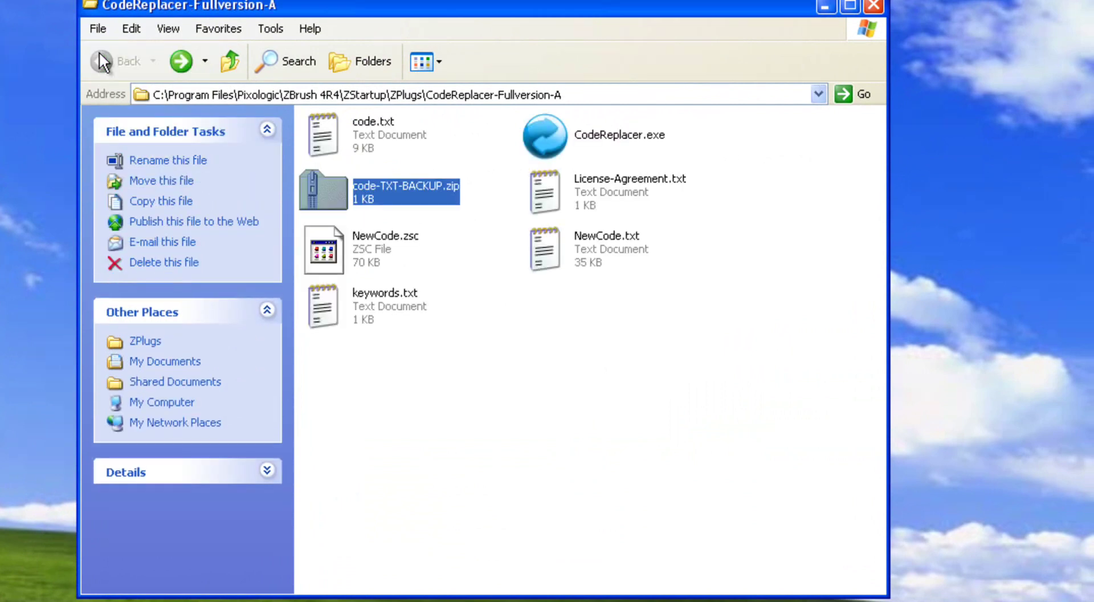
pyautogui.click(315, 126)
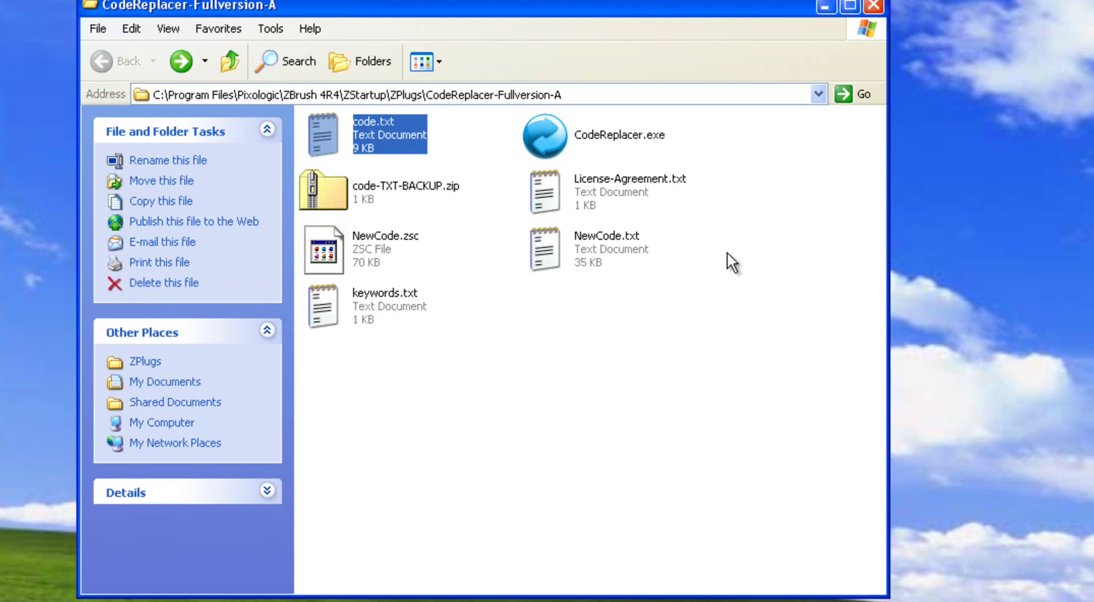
# Open keywords.txt in Notepad and clean up the whitespace and stray characters around Hip.
pyautogui.doubleClick(317, 300)
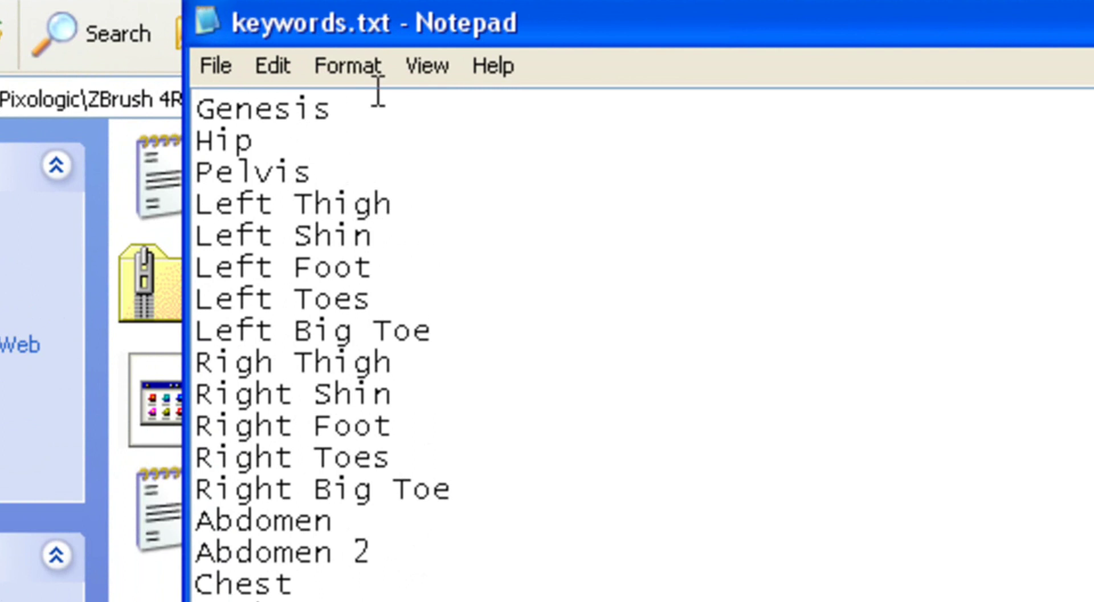
pyautogui.click(356, 95)
pyautogui.click(198, 143)
pyautogui.press('Tab')
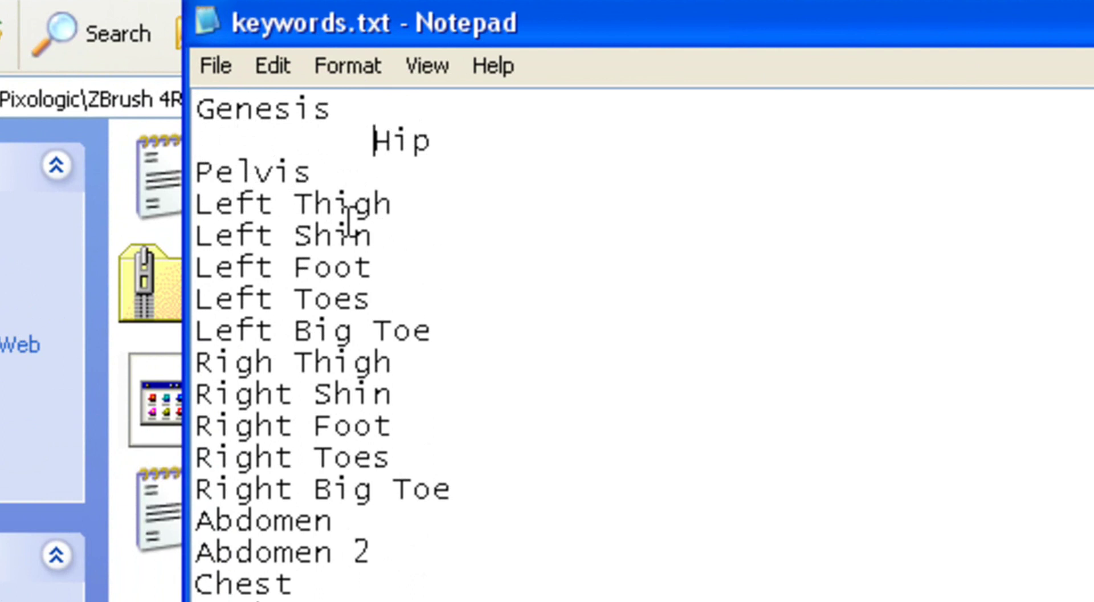
pyautogui.press('BackSpace')
pyautogui.press('BackSpace')
pyautogui.press('BackSpace')
pyautogui.press('BackSpace')
pyautogui.press('BackSpace')
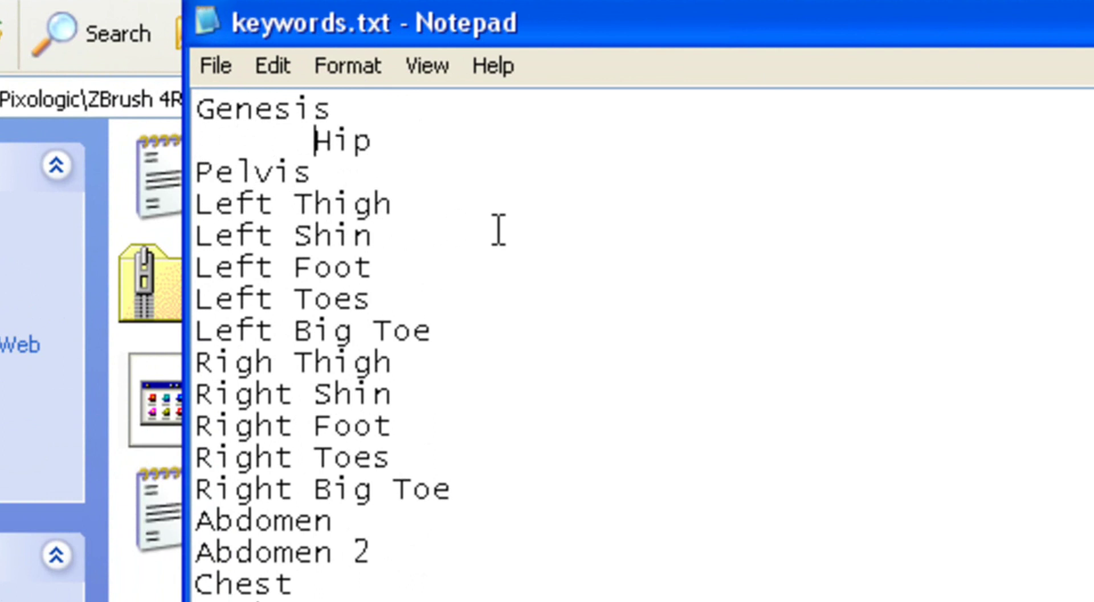
pyautogui.press('BackSpace')
pyautogui.press('BackSpace')
pyautogui.press('BackSpace')
pyautogui.press('BackSpace')
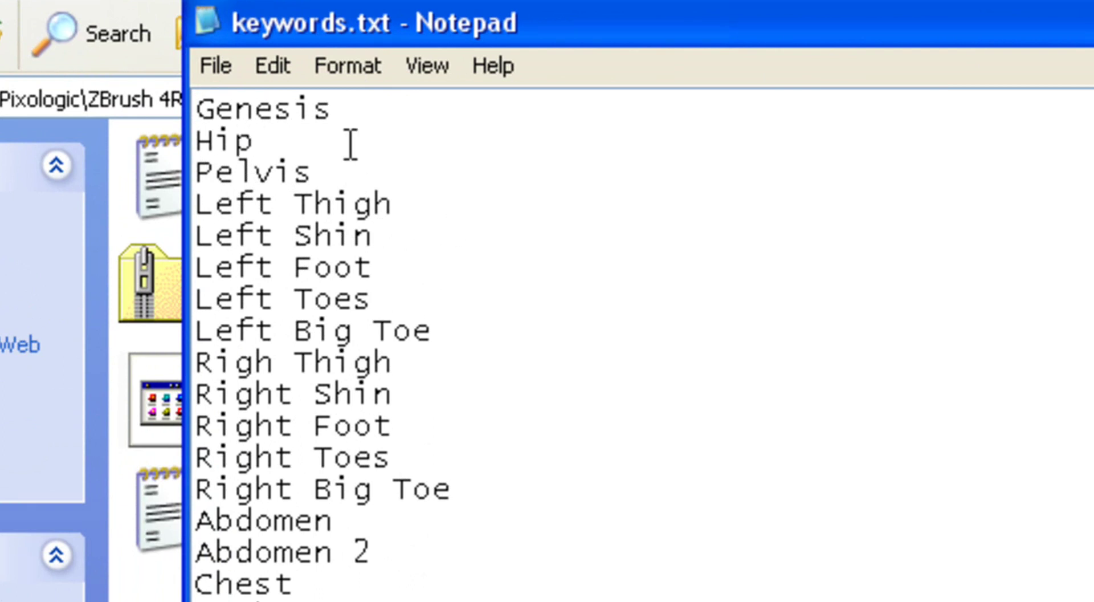
pyautogui.click(316, 143)
pyautogui.write(":?':")
pyautogui.press('BackSpace')
pyautogui.press('BackSpace')
pyautogui.press('BackSpace')
pyautogui.press('BackSpace')
# Scroll through the rest of the keyword list and close Notepad without saving.
pyautogui.scroll(-3, 992, 452)
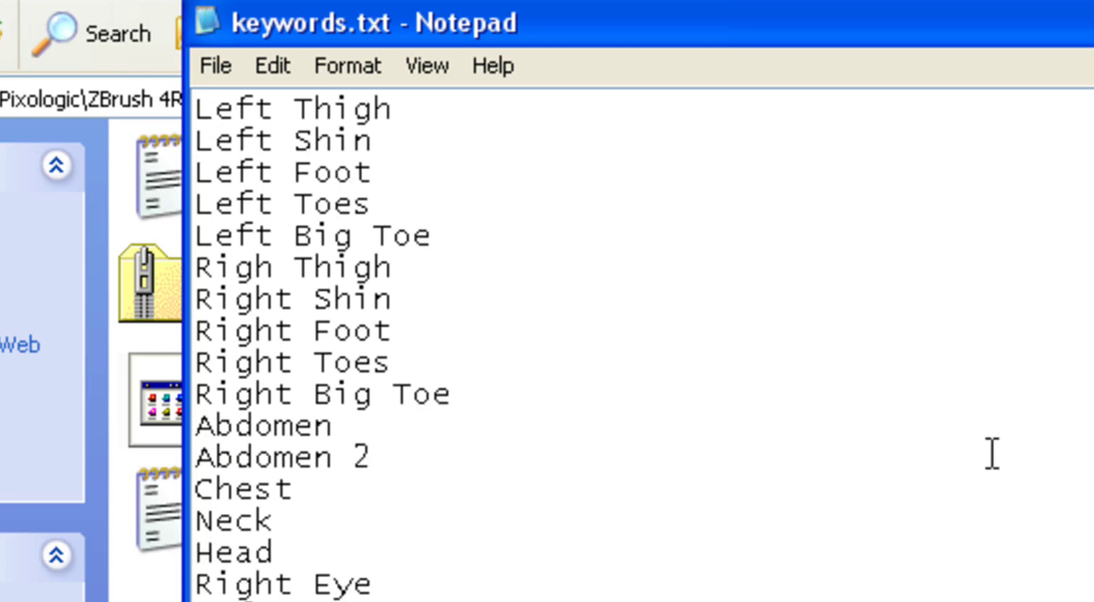
pyautogui.scroll(-2, 992, 452)
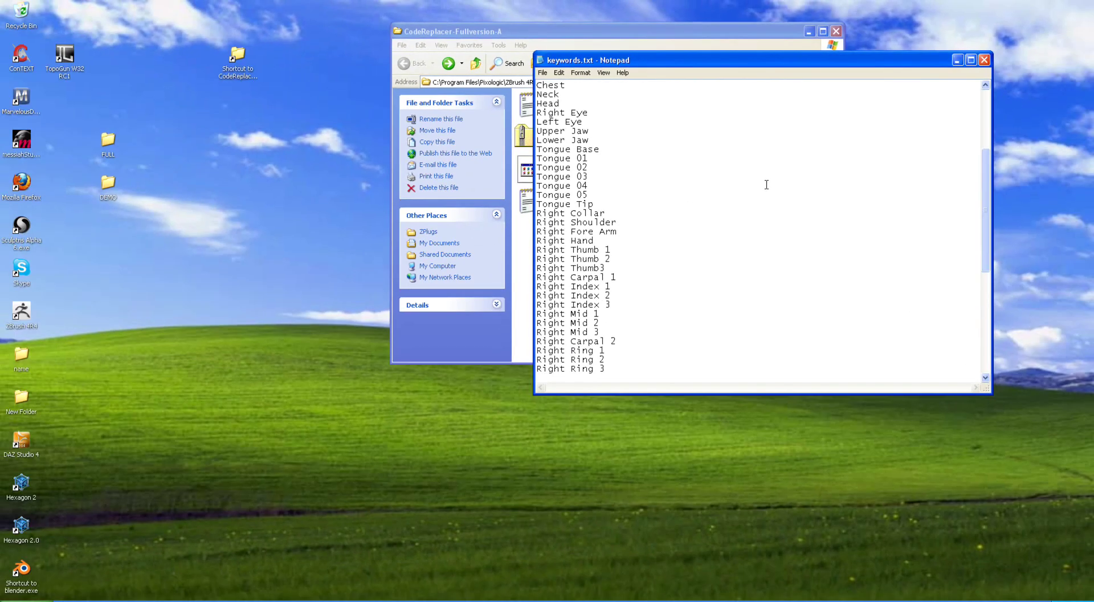
pyautogui.scroll(-1, 992, 452)
pyautogui.scroll(-8, 766, 184)
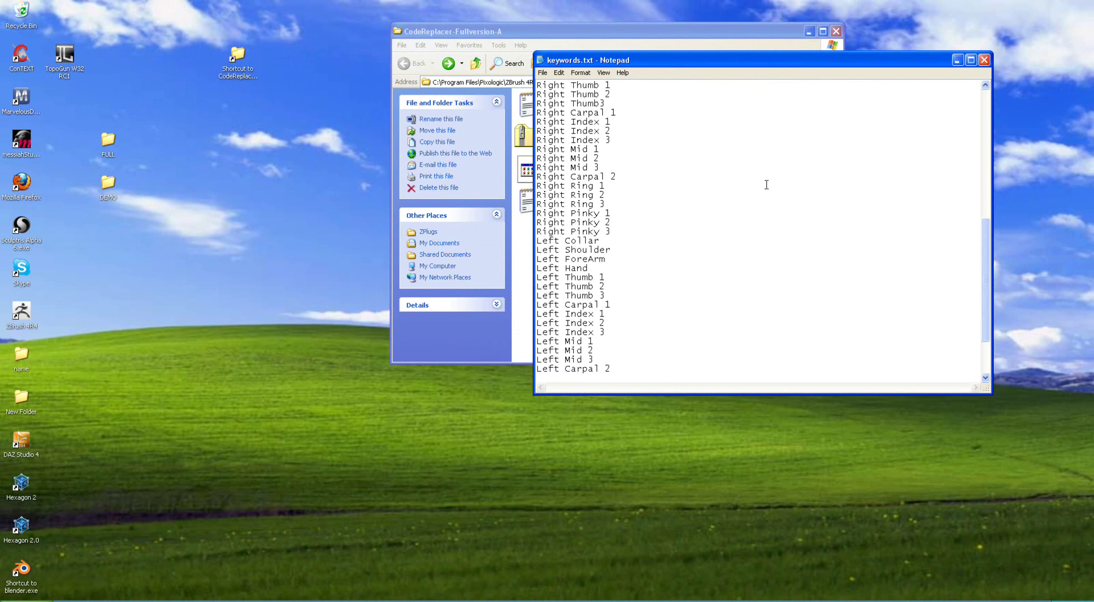
pyautogui.click(985, 60)
pyautogui.click(548, 341)
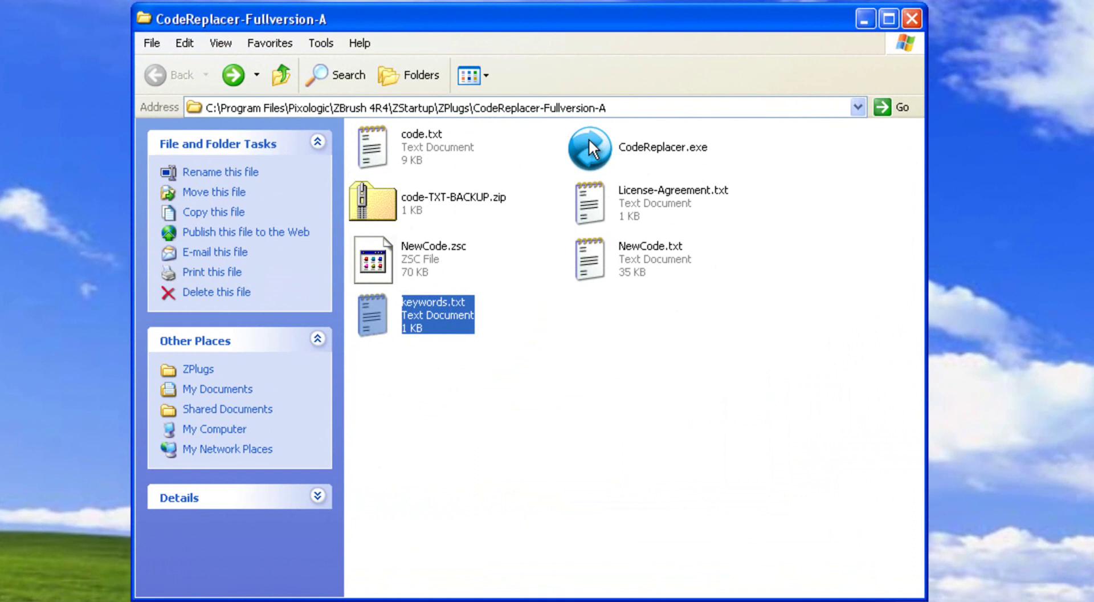
# Launch CodeReplacer.exe, review keywords.txt, and run Replace Code on the 73 keywords.
pyautogui.doubleClick(590, 142)
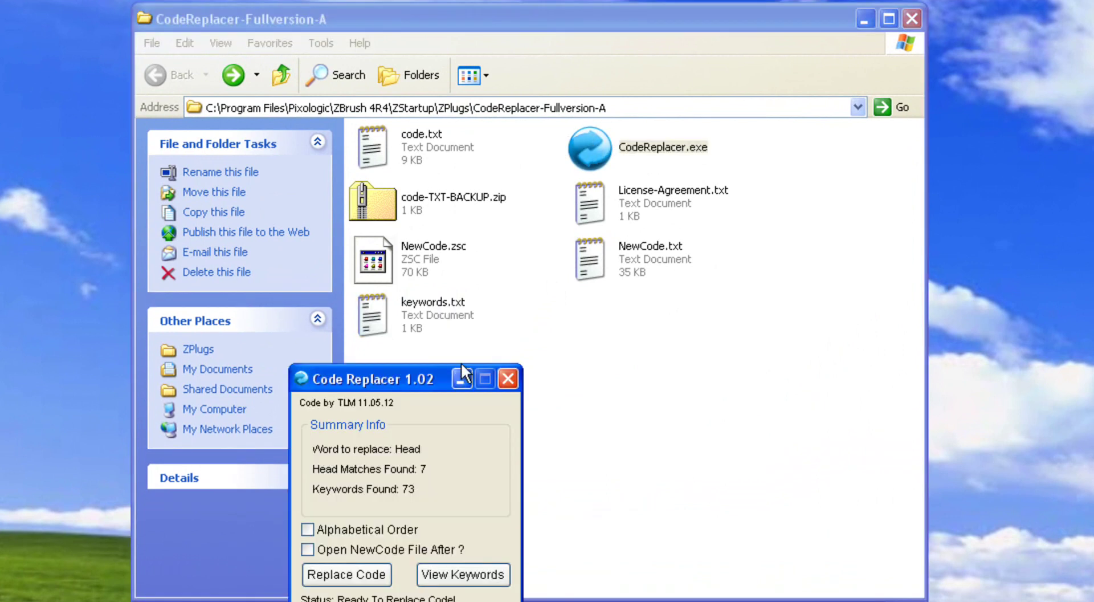
pyautogui.moveTo(436, 376); pyautogui.dragTo(695, 233)
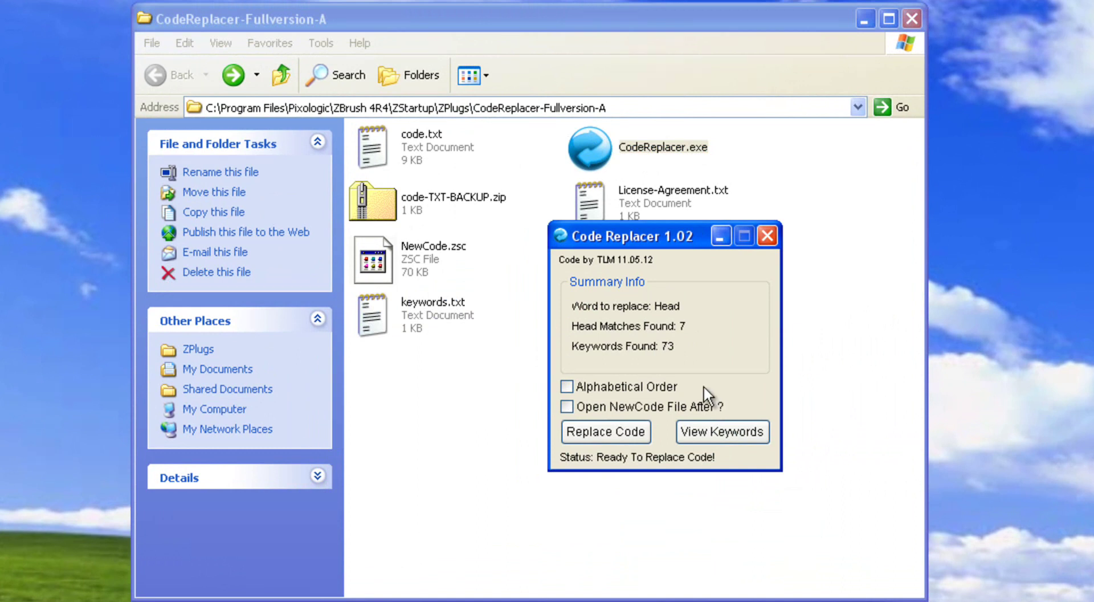
pyautogui.moveTo(657, 225); pyautogui.dragTo(938, 266)
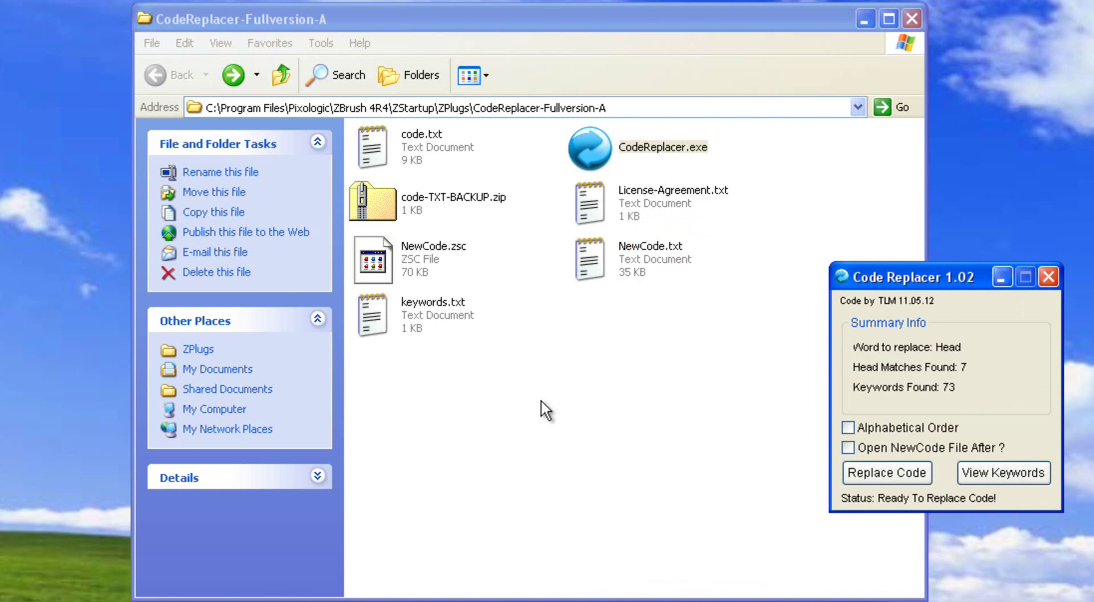
pyautogui.doubleClick(387, 314)
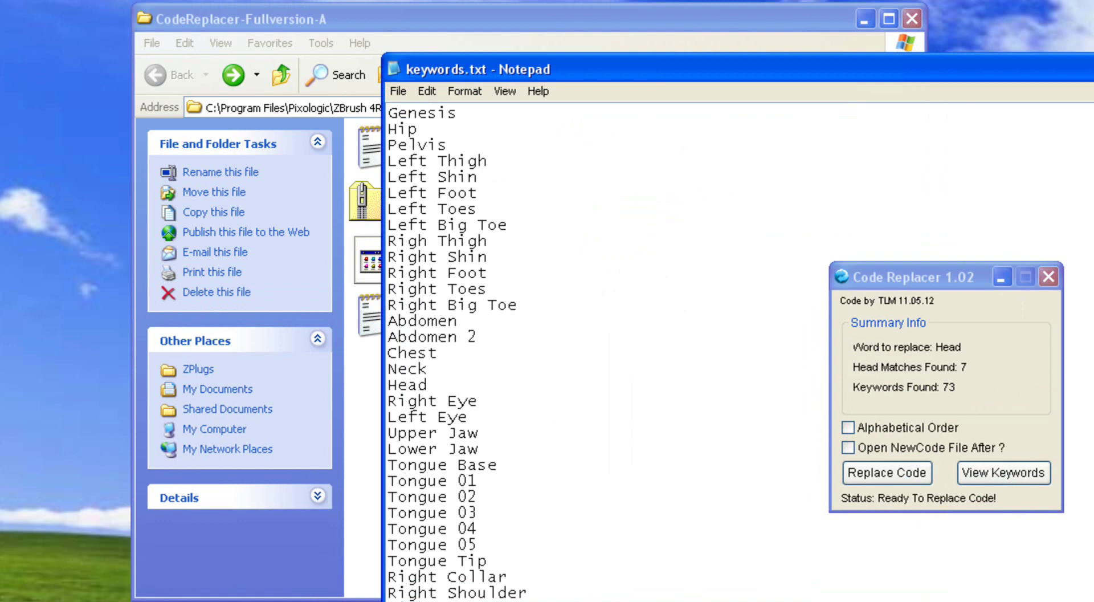
pyautogui.hotkey('alt', 'F4')
pyautogui.click(888, 465)
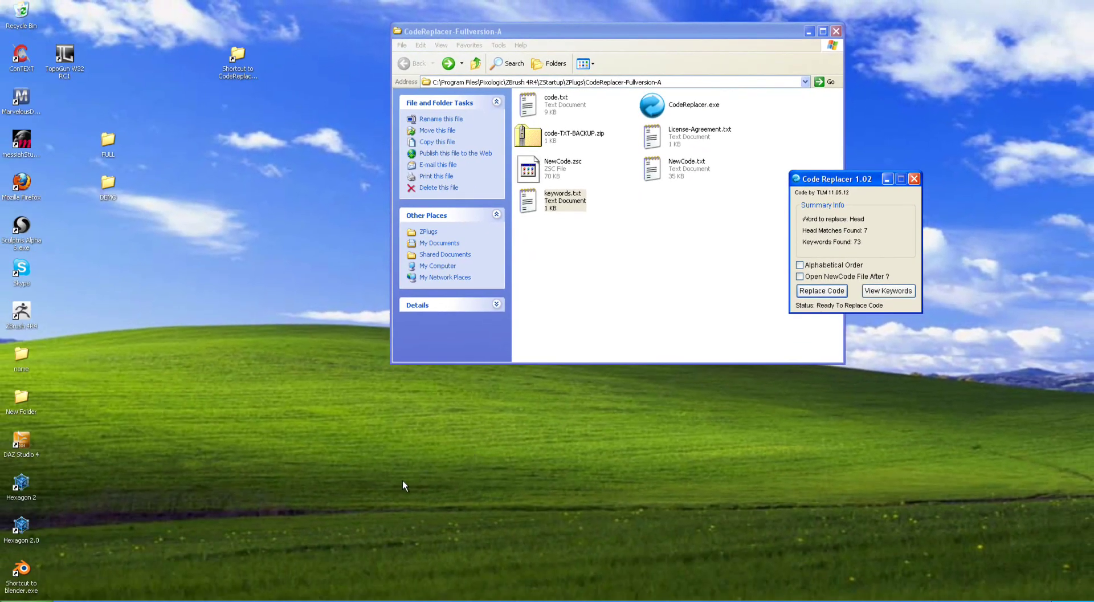
# Run Zplugin > Renamer-Maker > Renamer Maker to build the Genesis-to-Left-Pectoral name buttons.
pyautogui.click(430, 596)
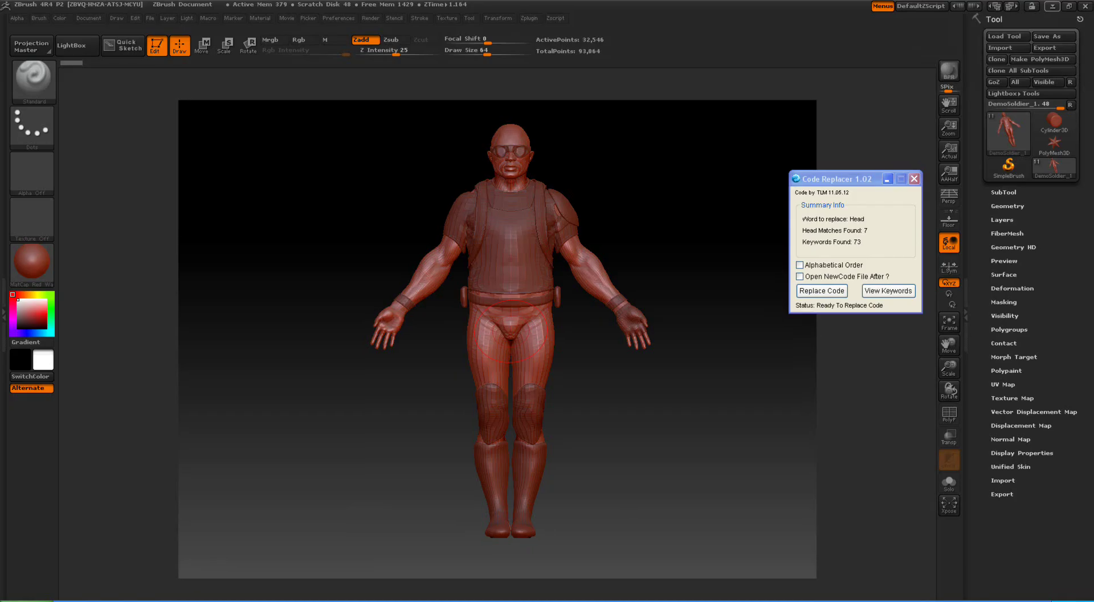
pyautogui.click(528, 18)
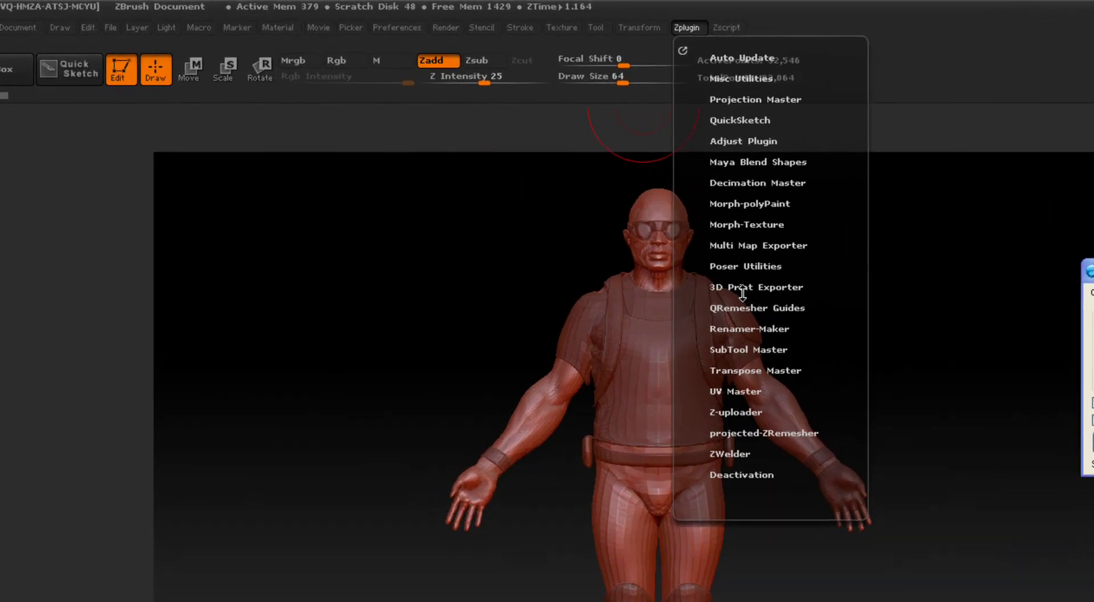
pyautogui.click(757, 343)
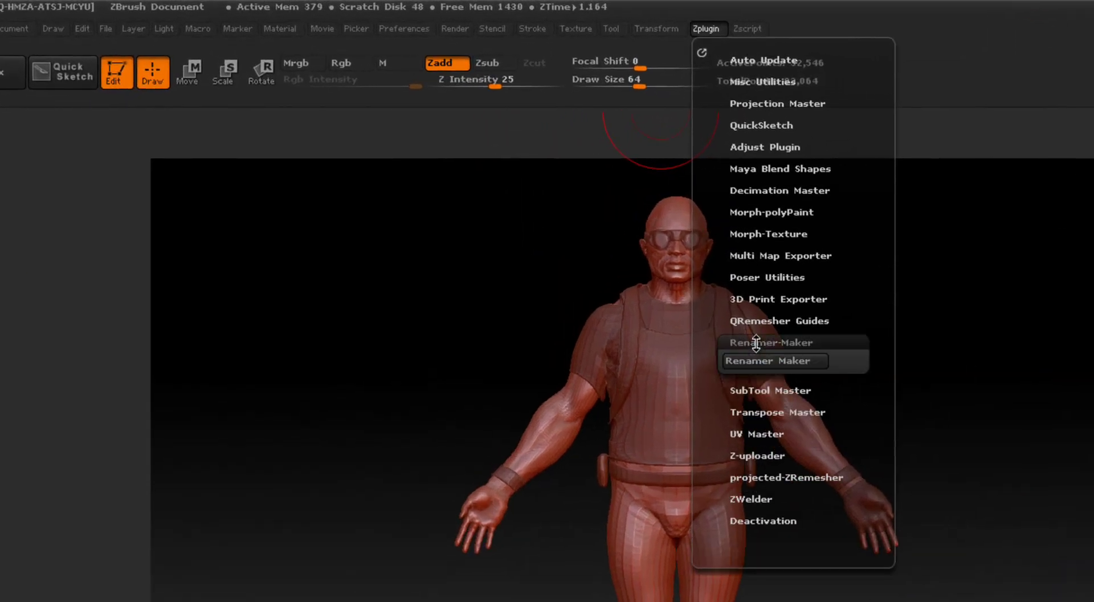
pyautogui.click(815, 357)
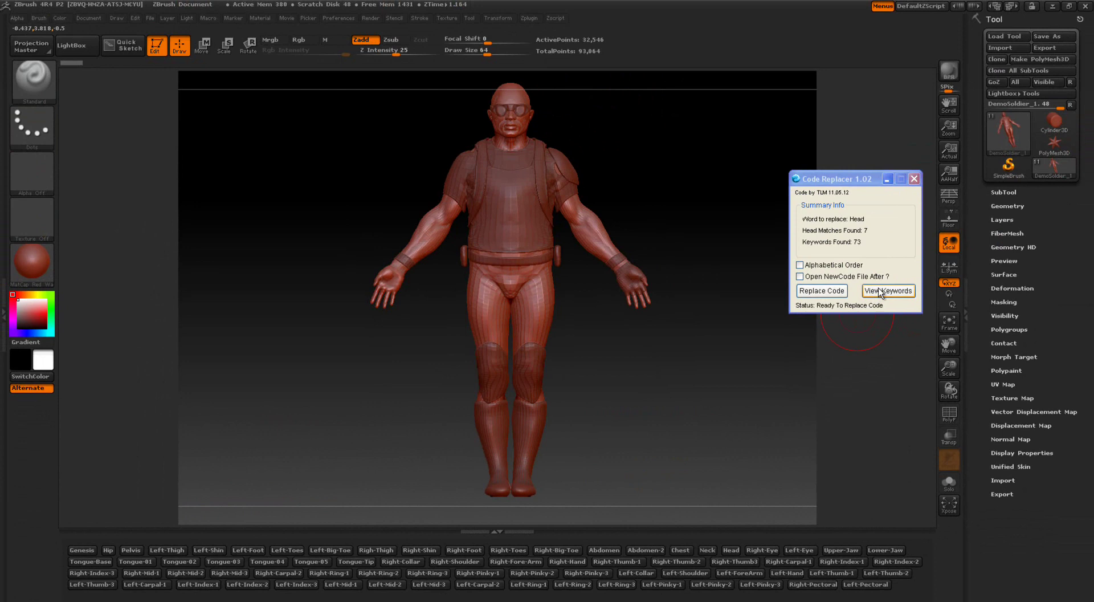
# View the keyword list in Notepad, then close Notepad and Code Replacer.
pyautogui.click(881, 291)
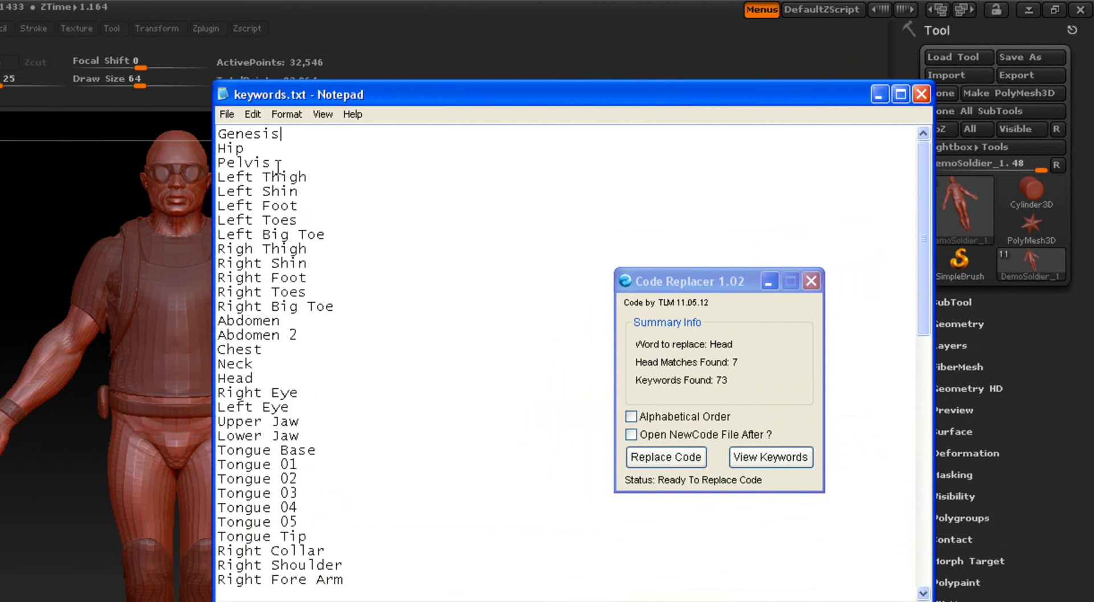
pyautogui.moveTo(282, 134); pyautogui.dragTo(237, 134)
pyautogui.click(242, 149)
pyautogui.click(922, 94)
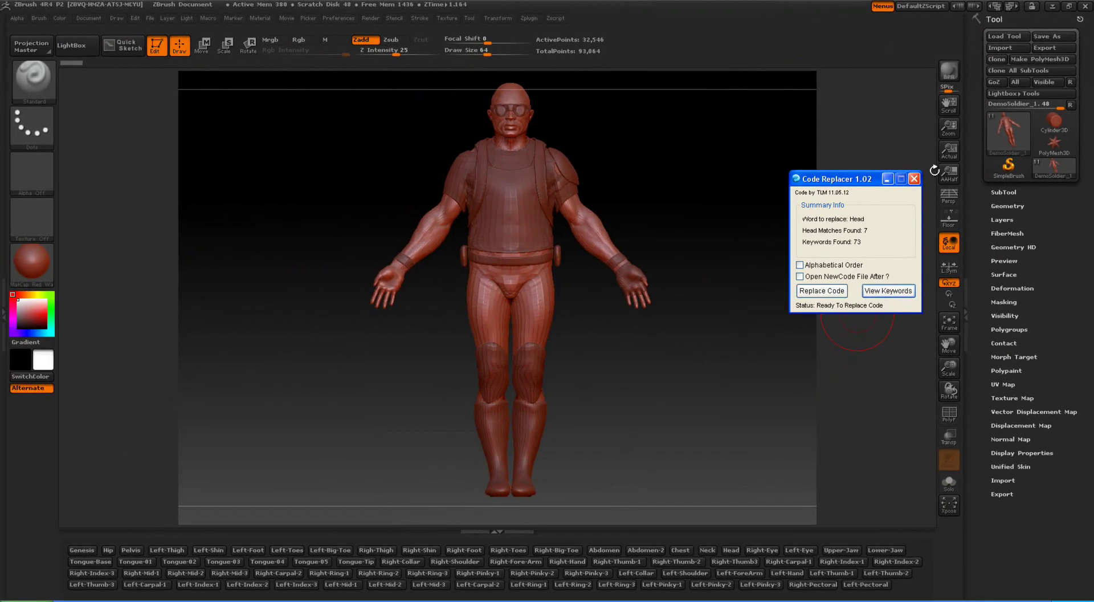
pyautogui.click(915, 179)
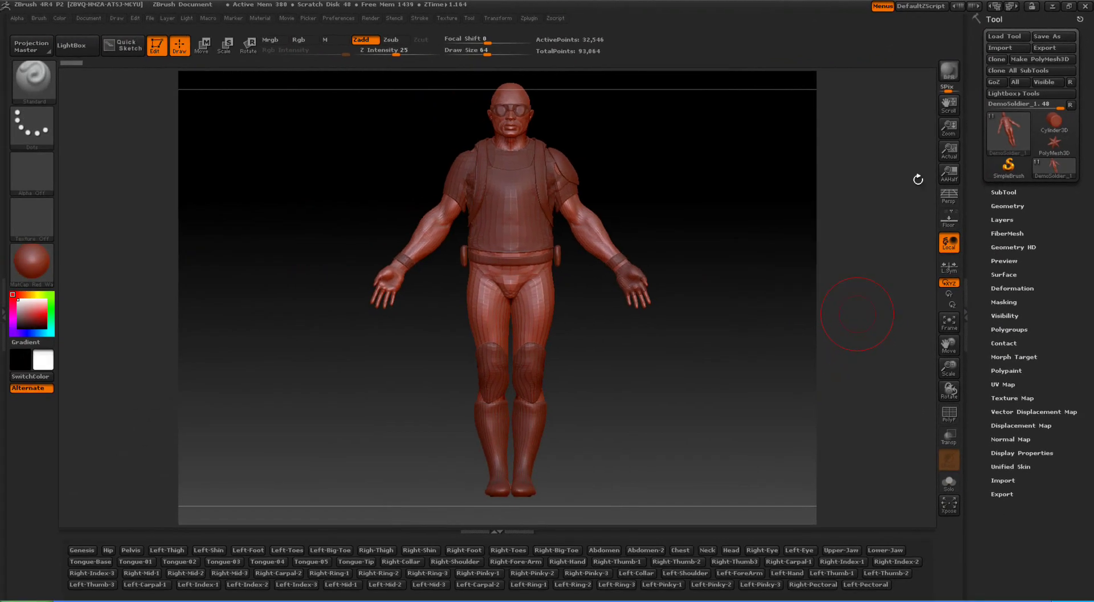
# Select the soldier body subtool in the SubTool list and name it Genesis.
pyautogui.click(1004, 193)
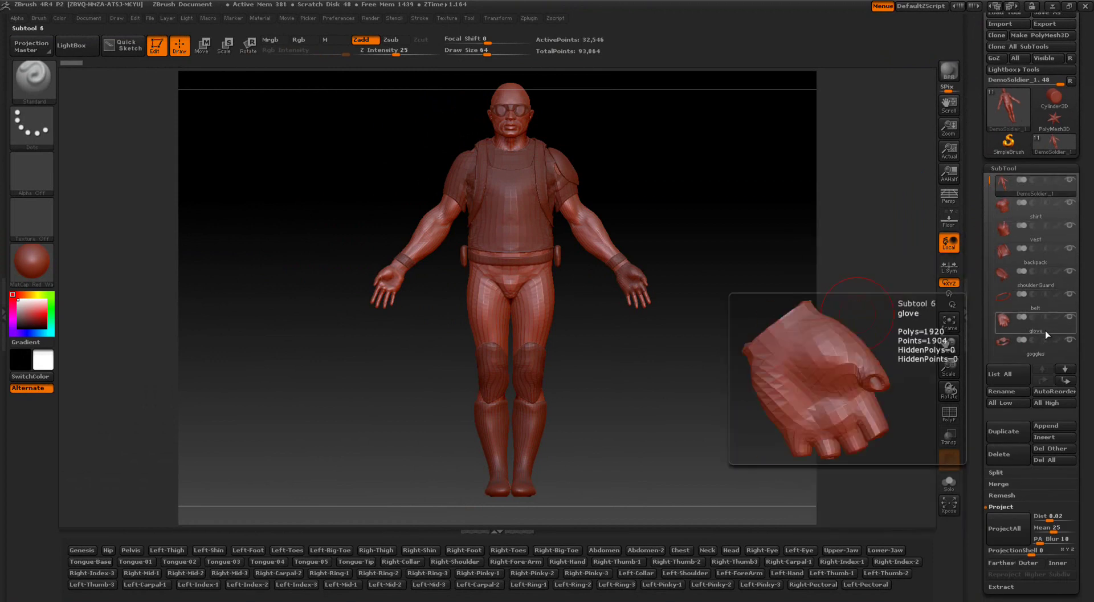
pyautogui.click(1026, 228)
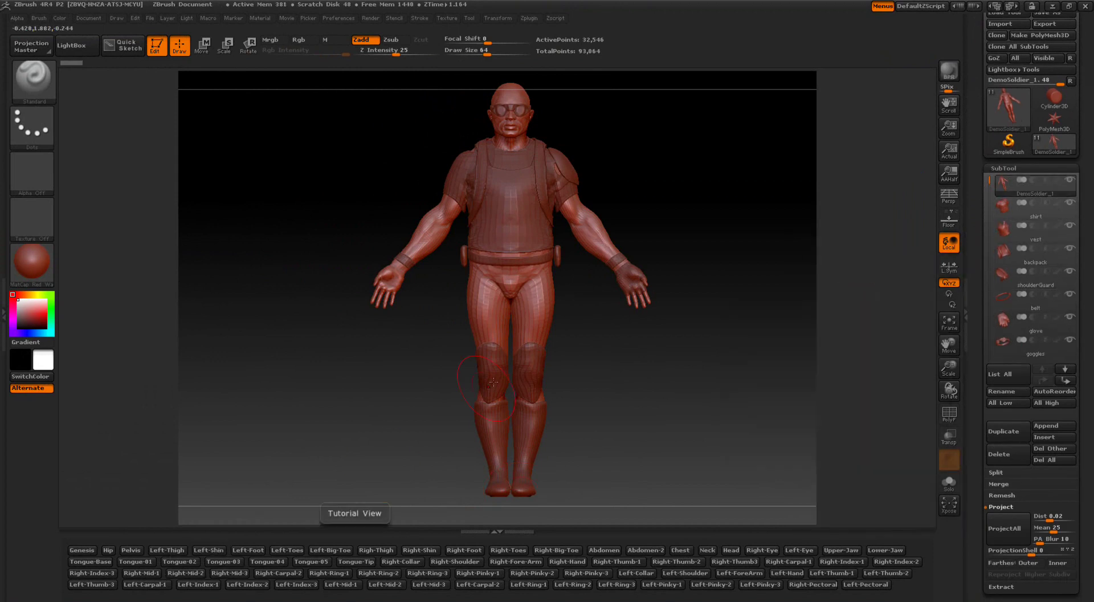
pyautogui.click(954, 486)
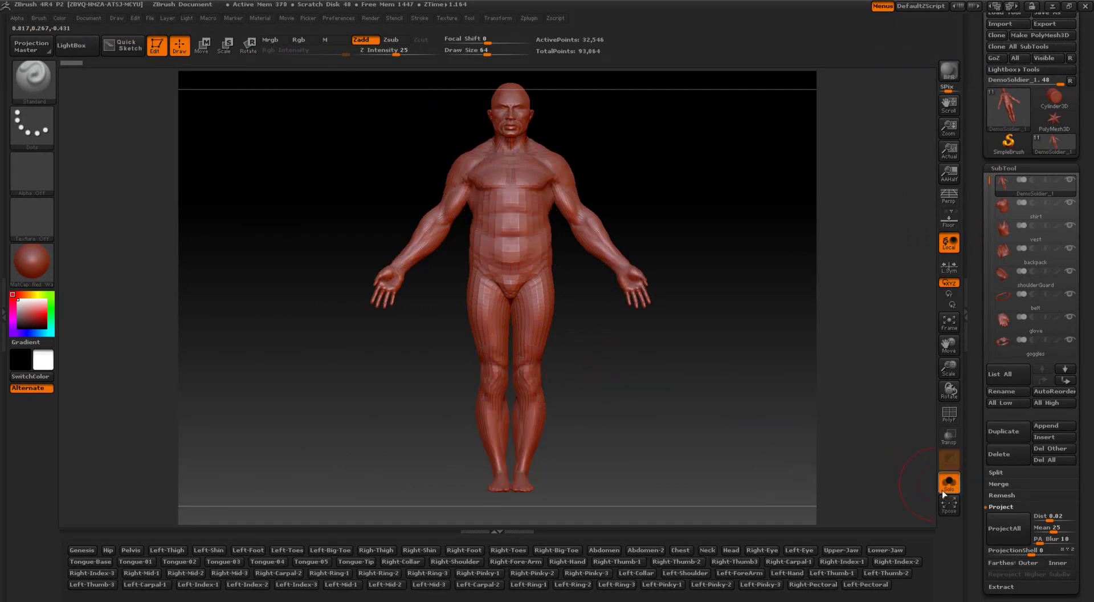
pyautogui.click(946, 488)
pyautogui.click(89, 554)
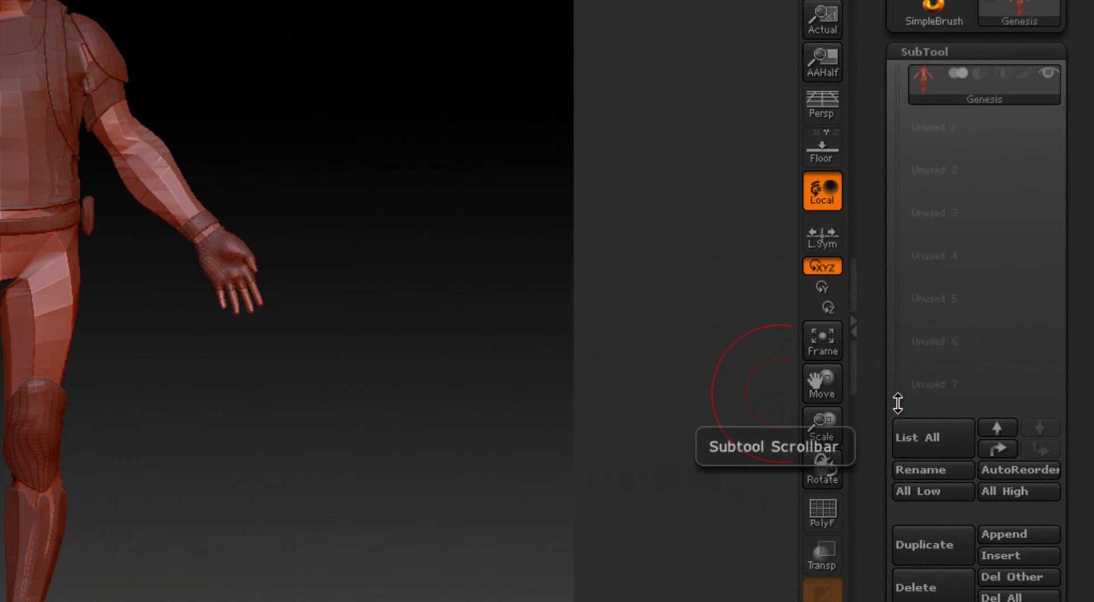
# Try naming the vest Genesis too, see the duplicate-name warning, and reselect Genesis.
pyautogui.moveTo(899, 383); pyautogui.dragTo(887, 261)
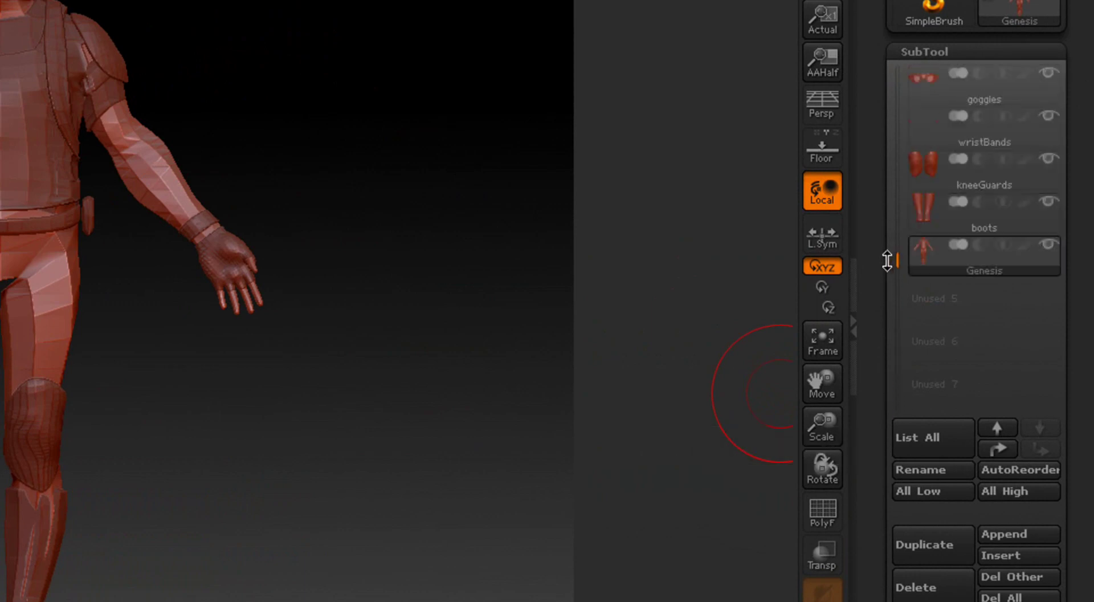
pyautogui.moveTo(920, 269)
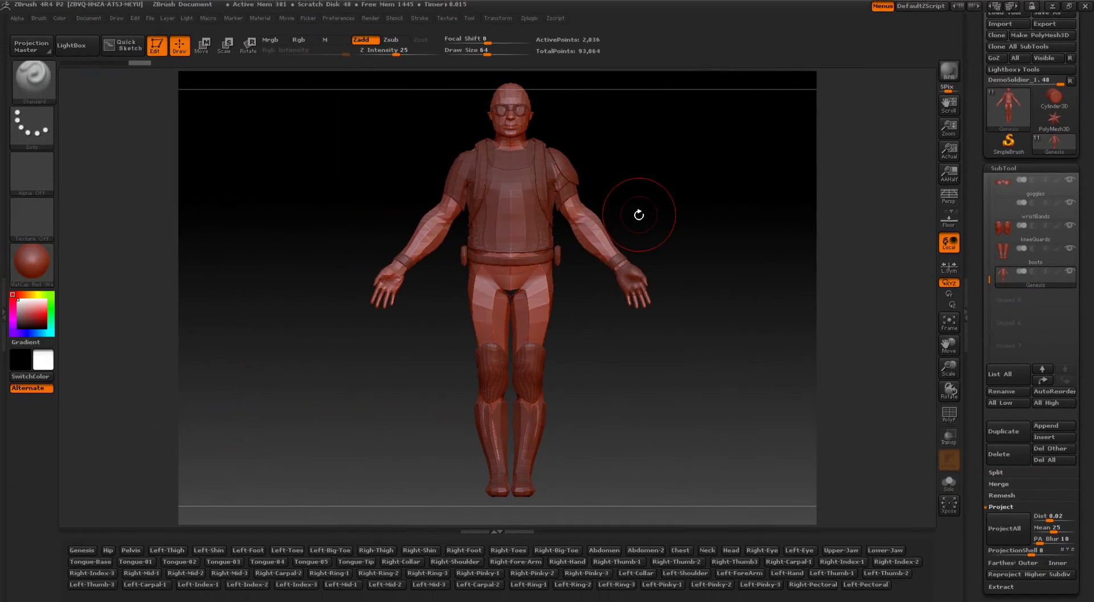
pyautogui.keyDown('alt'); pyautogui.click(505, 189); pyautogui.keyUp('alt')
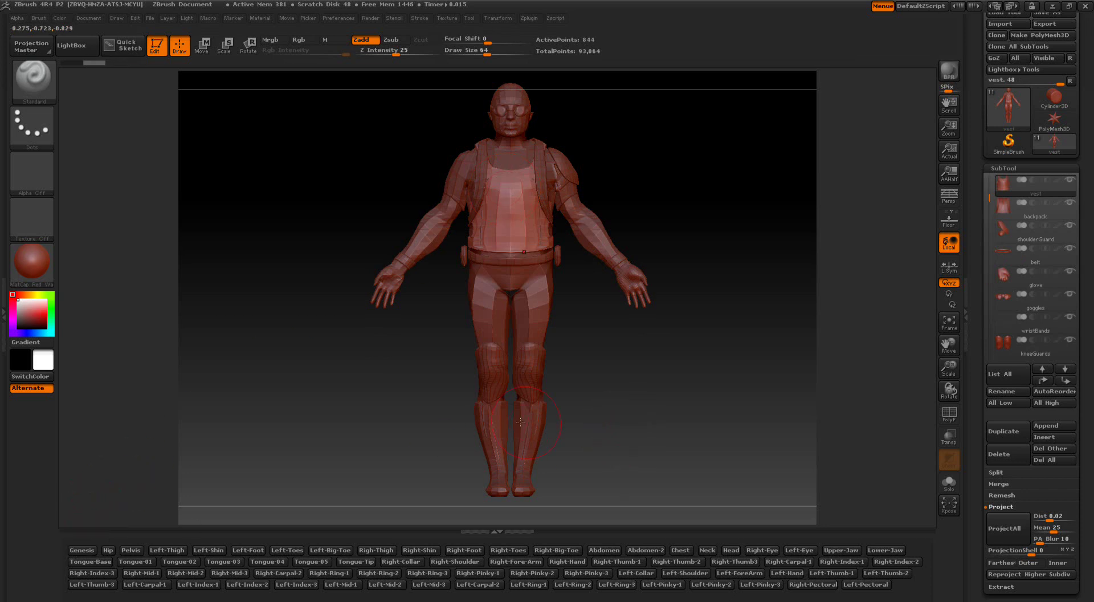
pyautogui.click(88, 550)
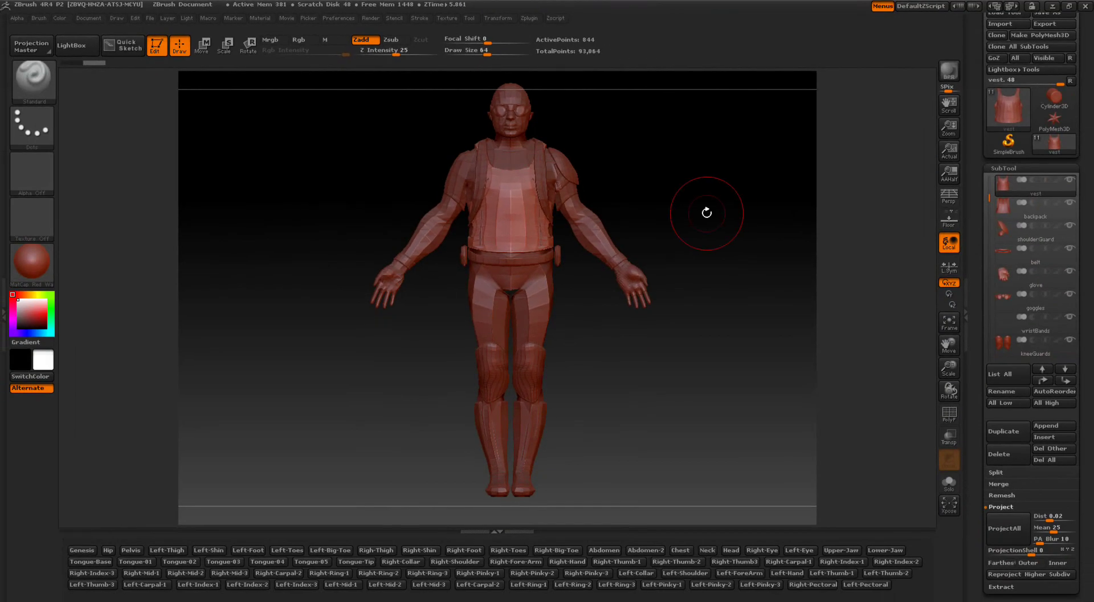
pyautogui.keyDown('alt'); pyautogui.click(532, 324); pyautogui.keyUp('alt')
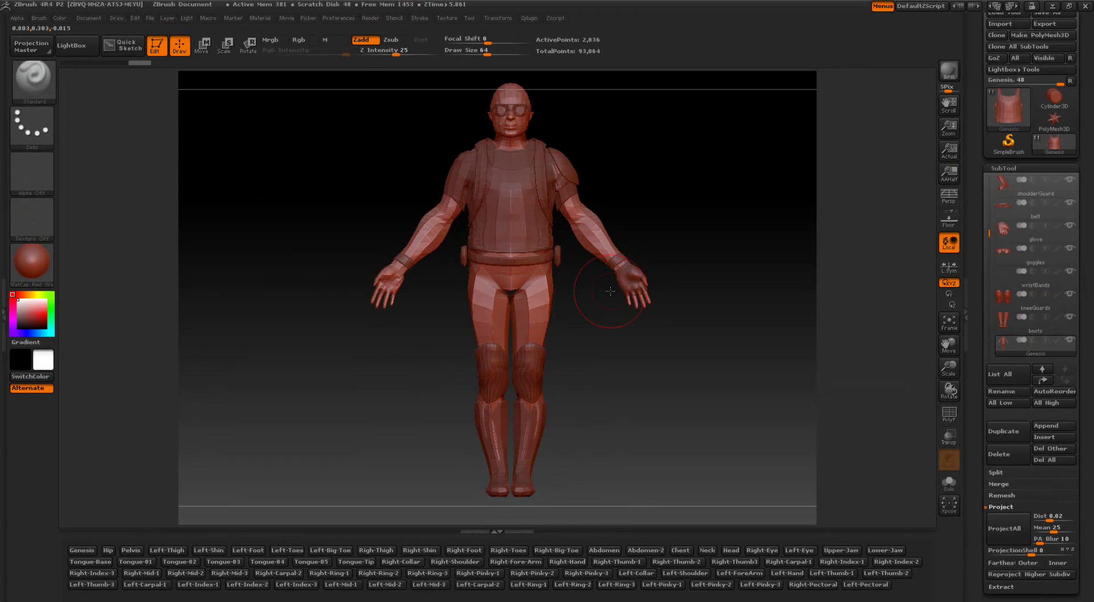
# Relaunch Code Replacer from the desktop and run Replace Code with Alphabetical Order ticked.
pyautogui.click(1051, 9)
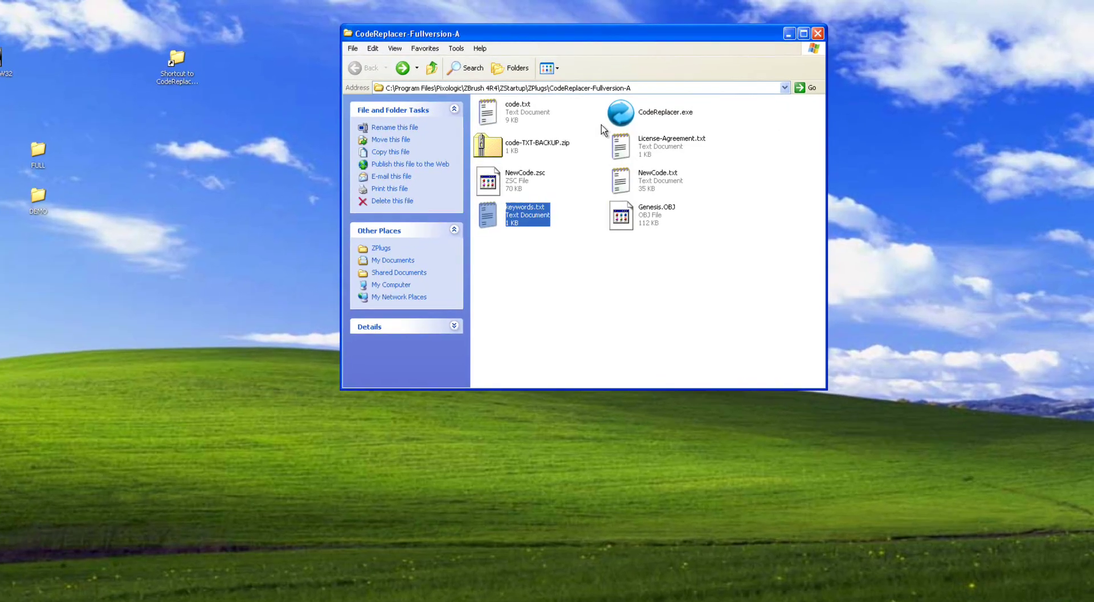
pyautogui.doubleClick(646, 103)
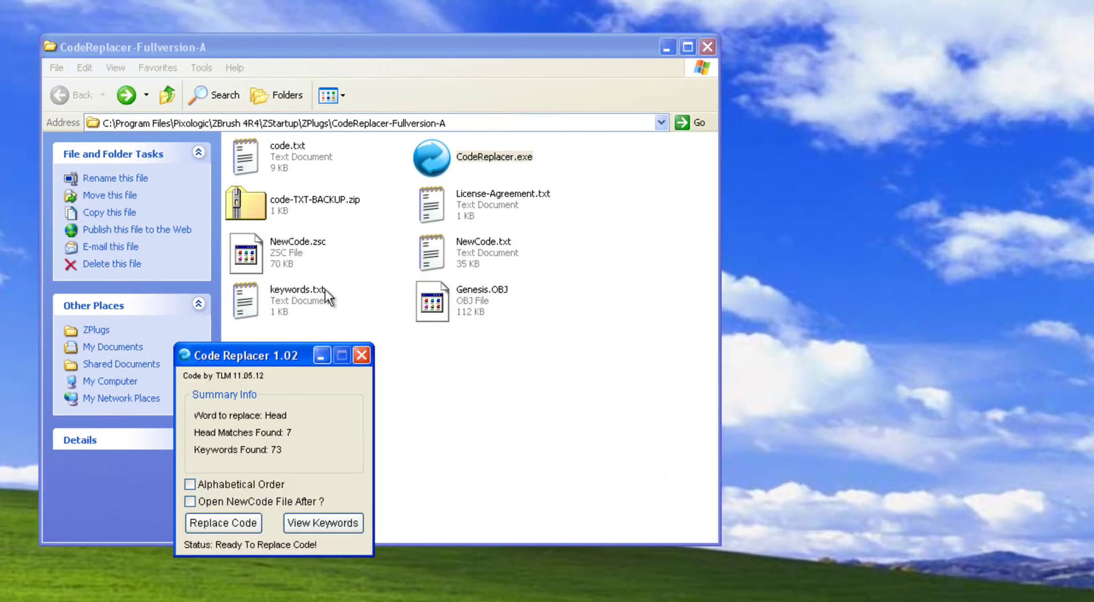
pyautogui.moveTo(275, 354); pyautogui.dragTo(514, 240)
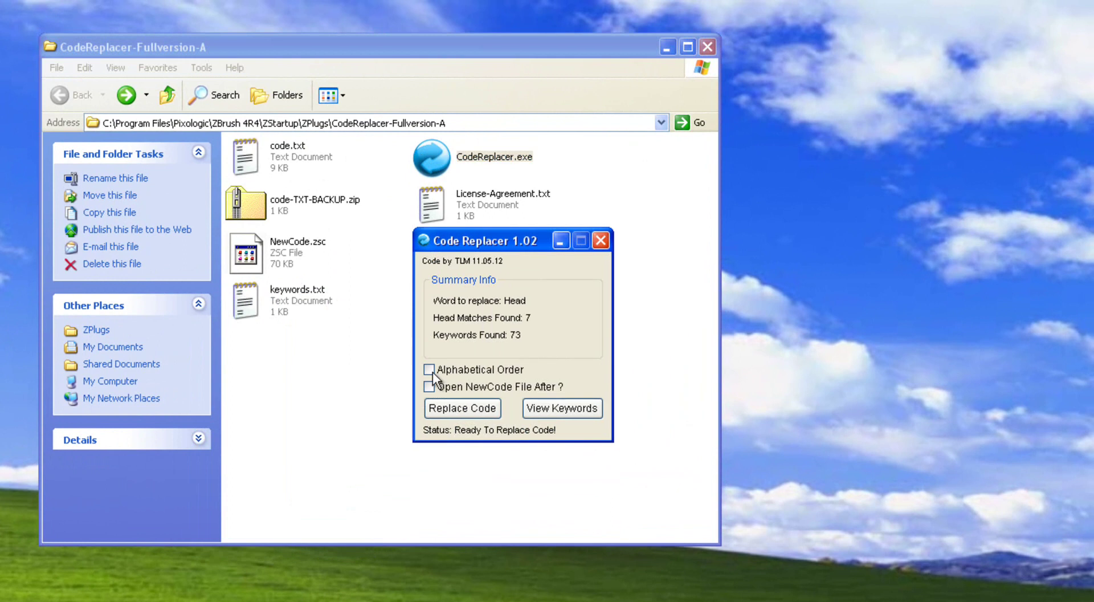
pyautogui.click(430, 369)
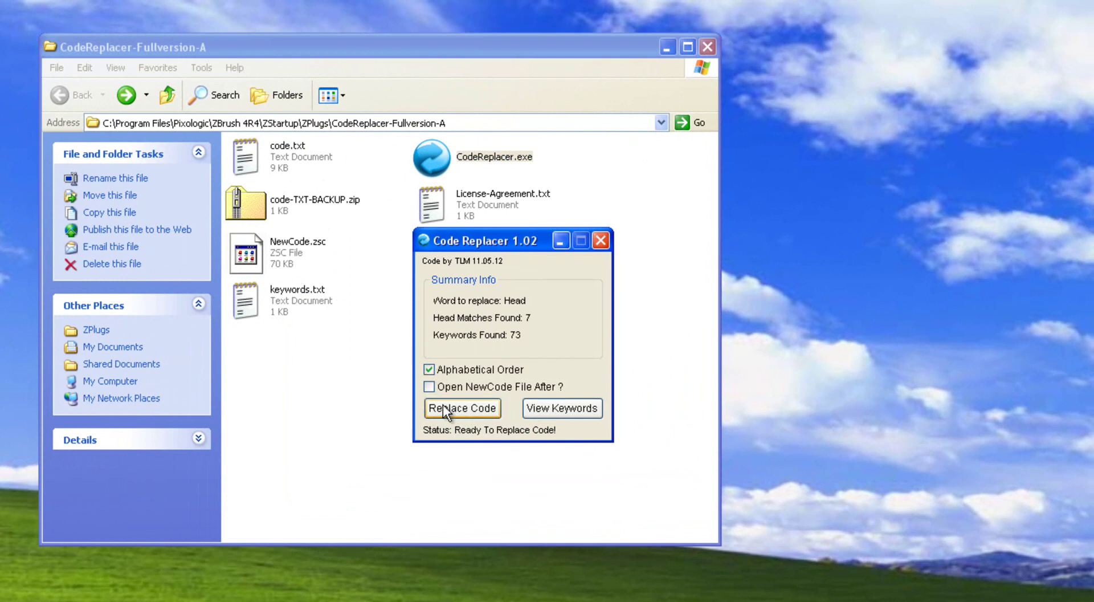
pyautogui.click(445, 409)
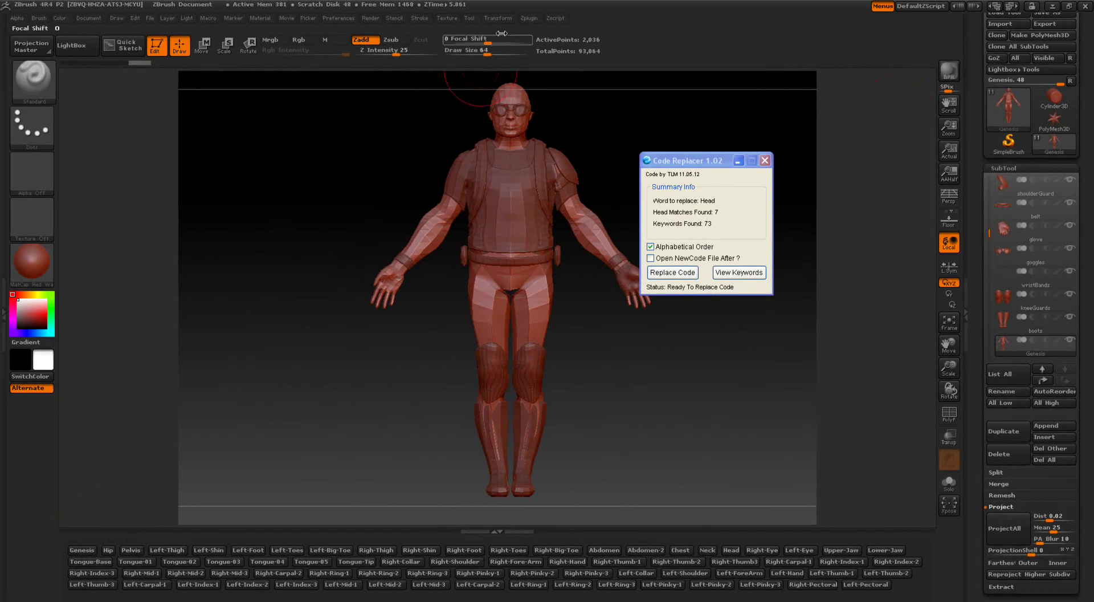
# Rerun Renamer Maker from Zplugin so the buttons run alphabetically from Abdomen to Upper-Jaw.
pyautogui.click(529, 18)
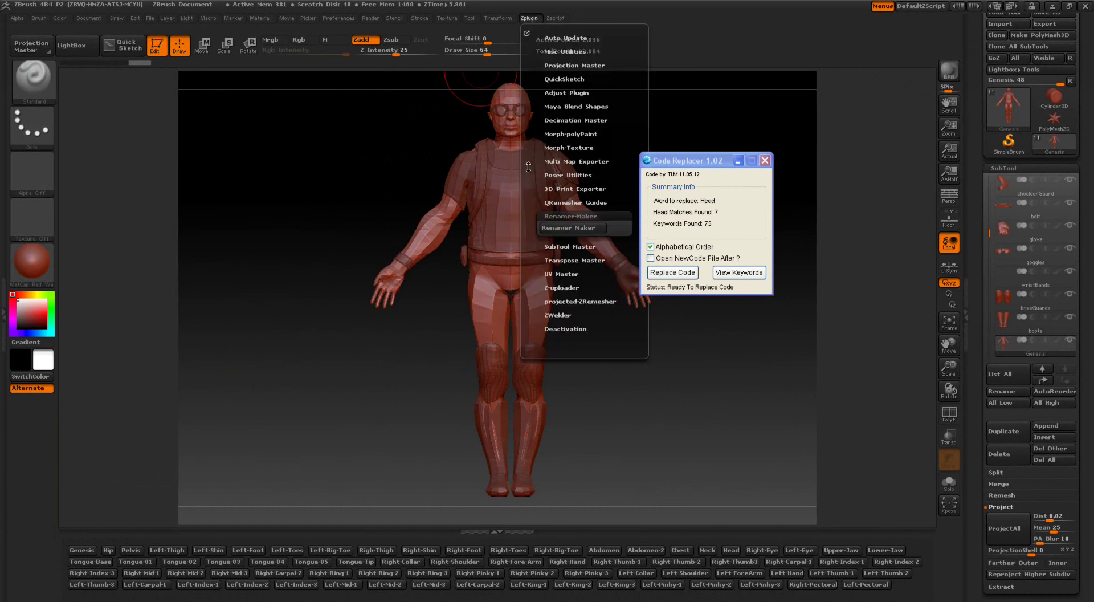
pyautogui.click(559, 228)
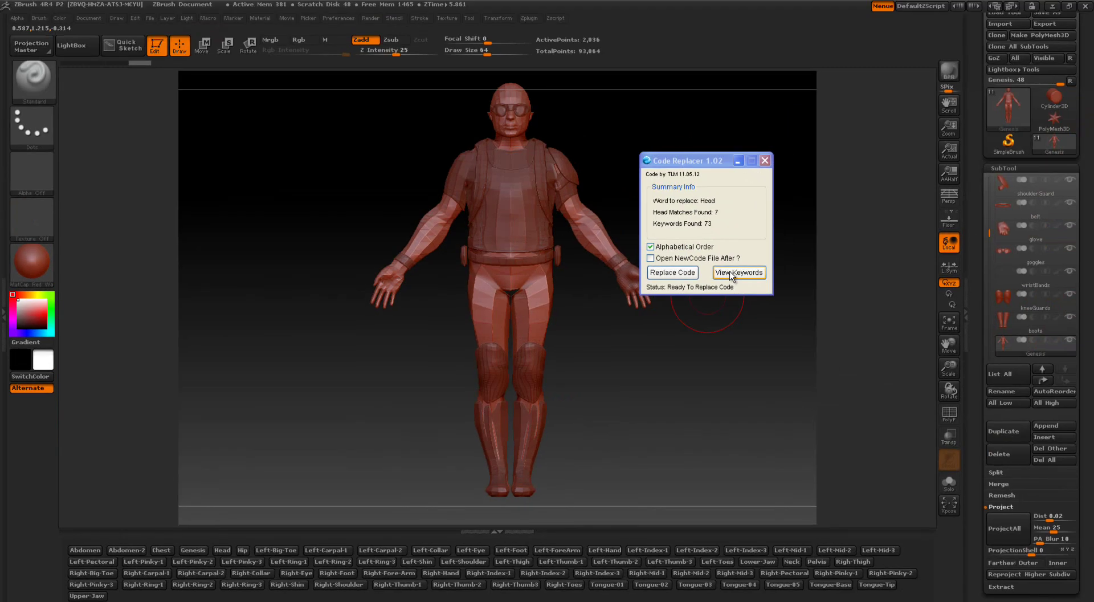
# Untick Alphabetical Order and regenerate the code in the keywords' original order.
pyautogui.click(732, 274)
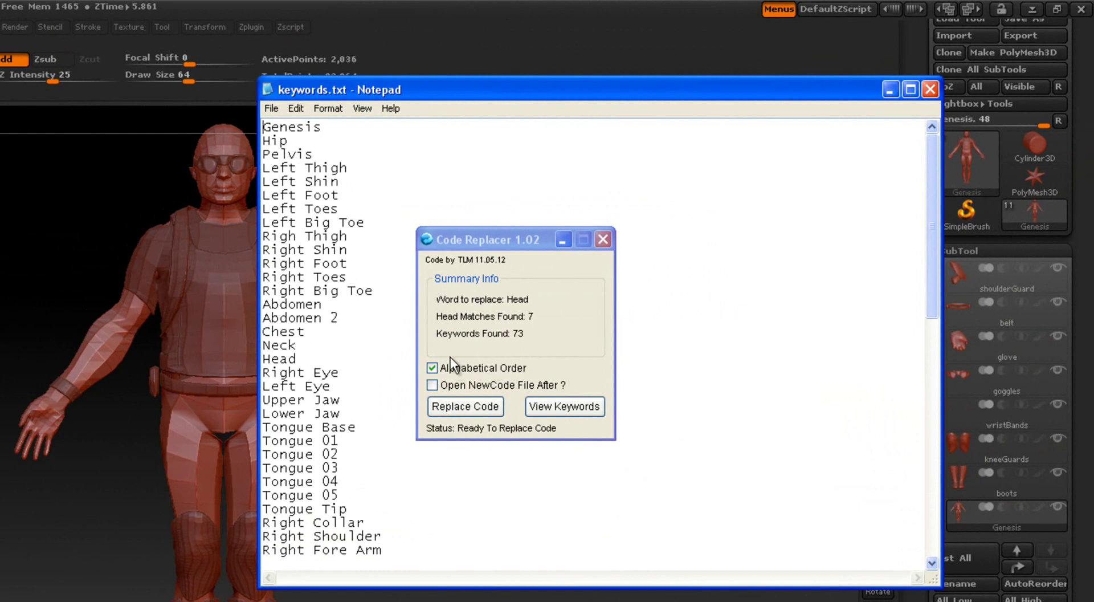
pyautogui.click(931, 88)
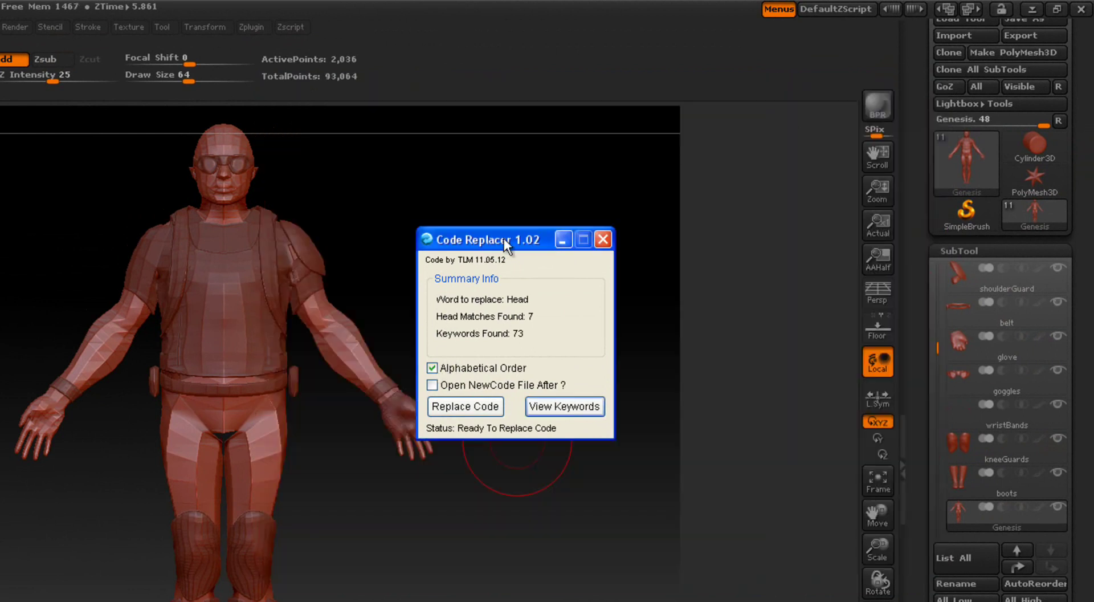
pyautogui.click(432, 368)
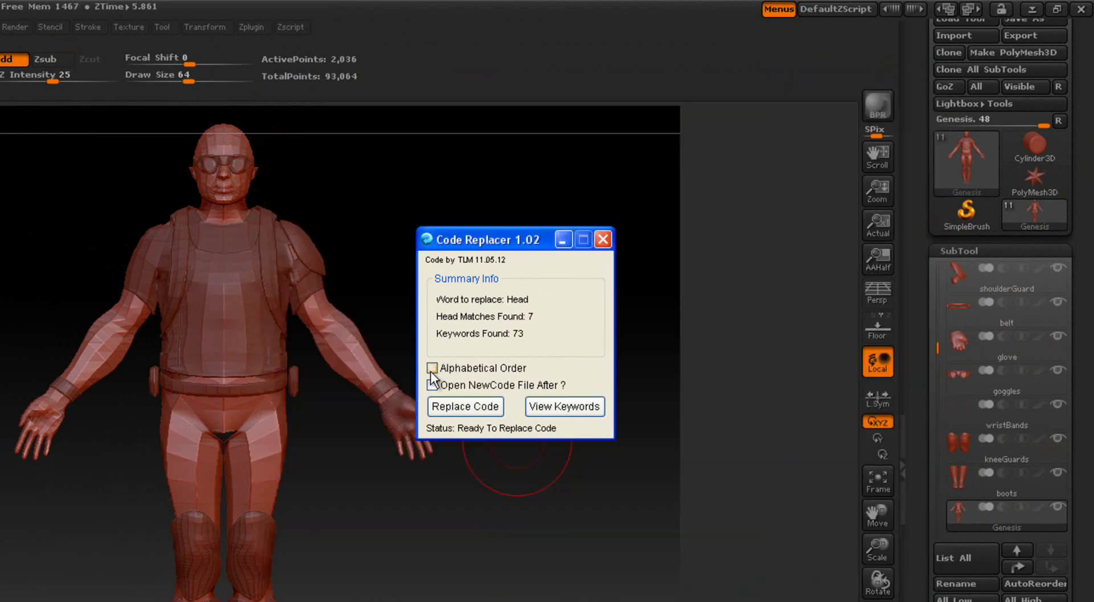
pyautogui.click(450, 410)
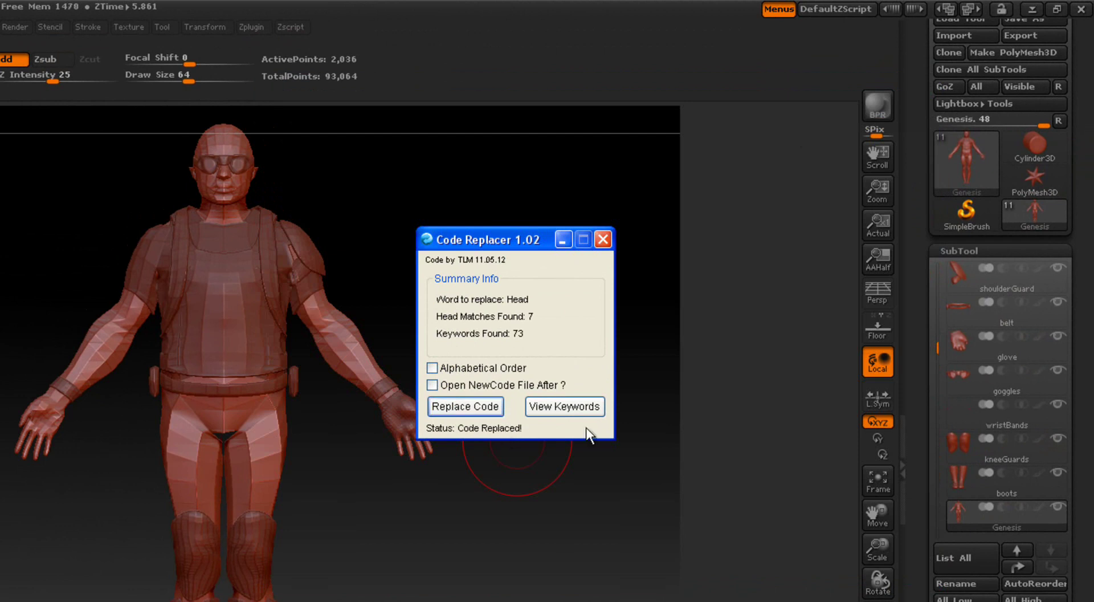
# Rerun Renamer Maker to rebuild the bone-name buttons in original order, then close the keyword file.
pyautogui.click(254, 29)
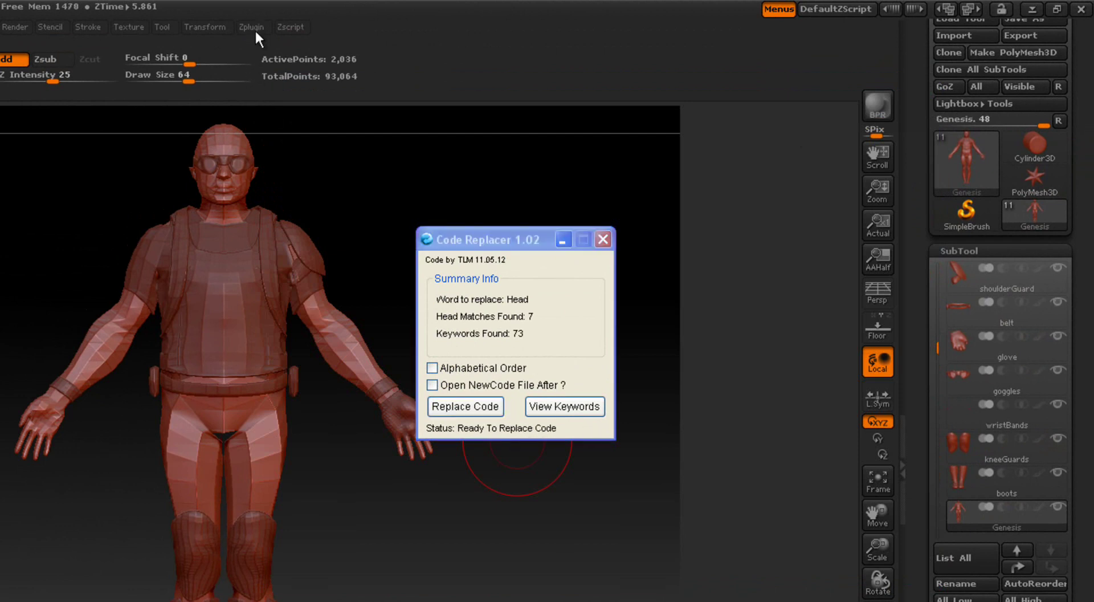
pyautogui.click(314, 323)
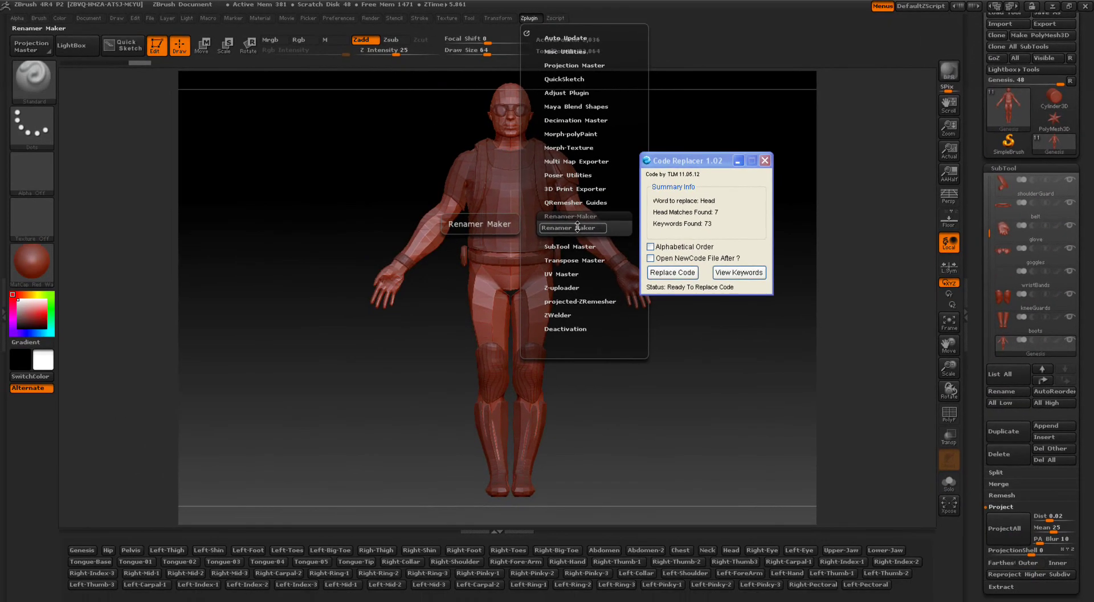
pyautogui.click(577, 227)
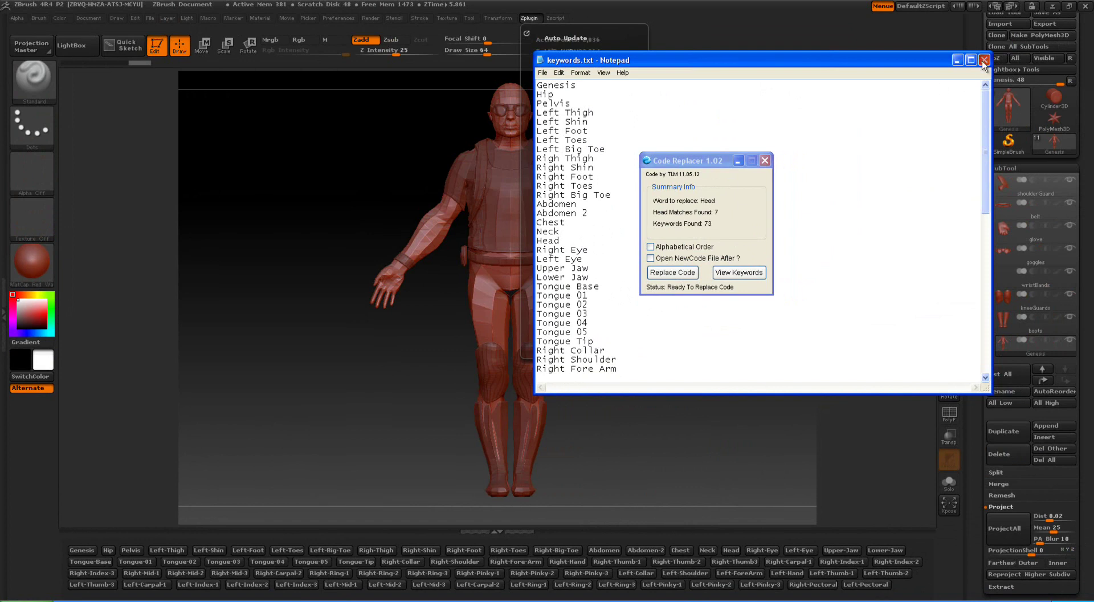
pyautogui.click(984, 57)
# Copy the Firefox anatomy terms from Anterior Tibiofibular Ligament through Xiphoid Process of Sternum.
pyautogui.click(765, 160)
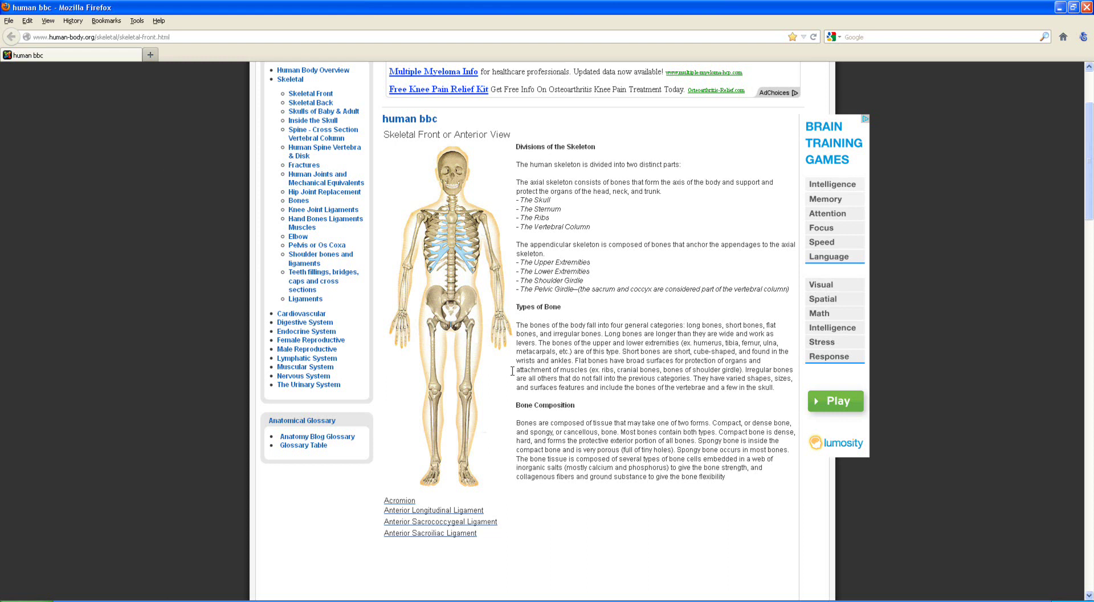
pyautogui.scroll(-10, 641, 417)
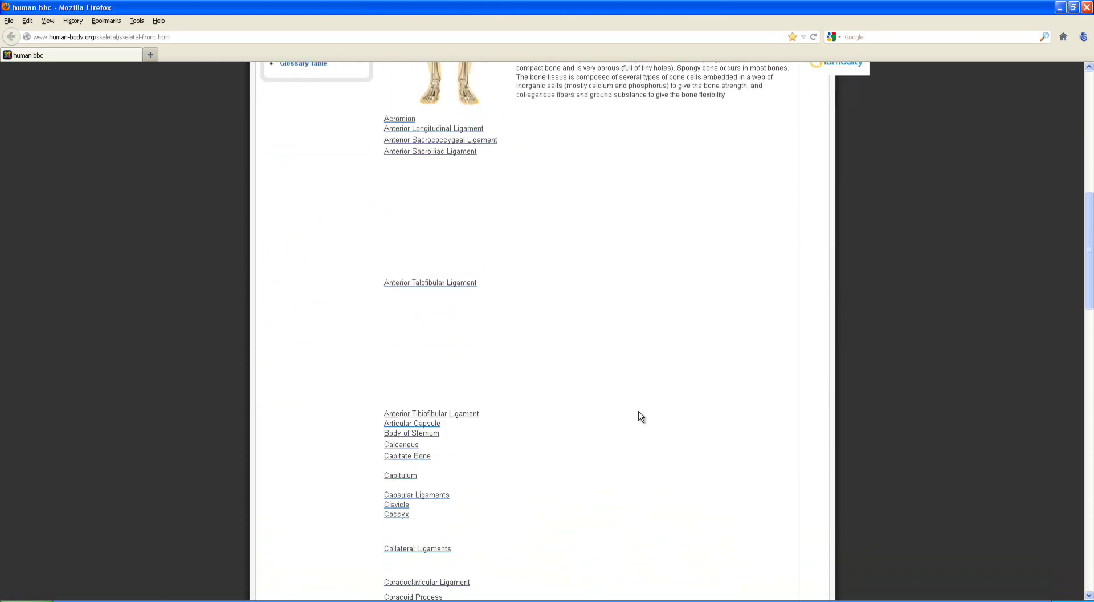
pyautogui.scroll(-4, 640, 416)
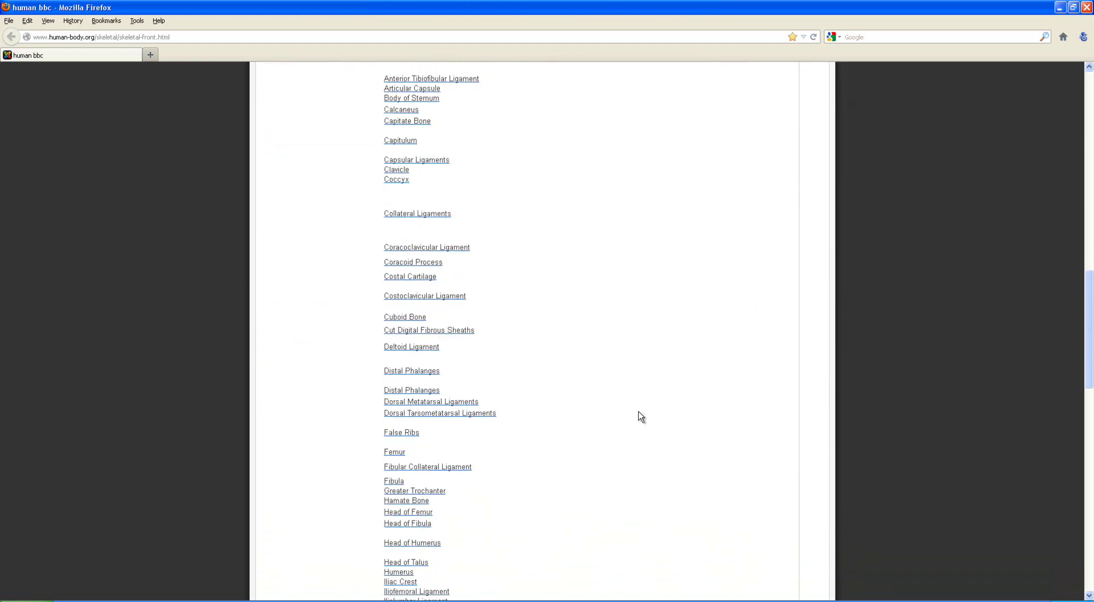
pyautogui.scroll(4, 635, 406)
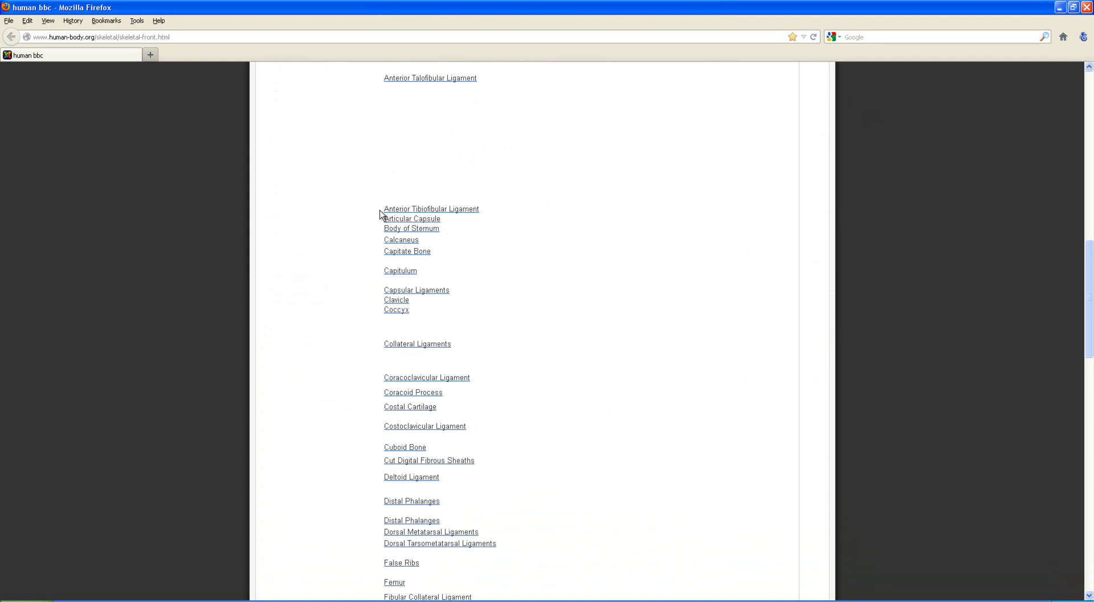
pyautogui.moveTo(380, 214); pyautogui.dragTo(416, 600)
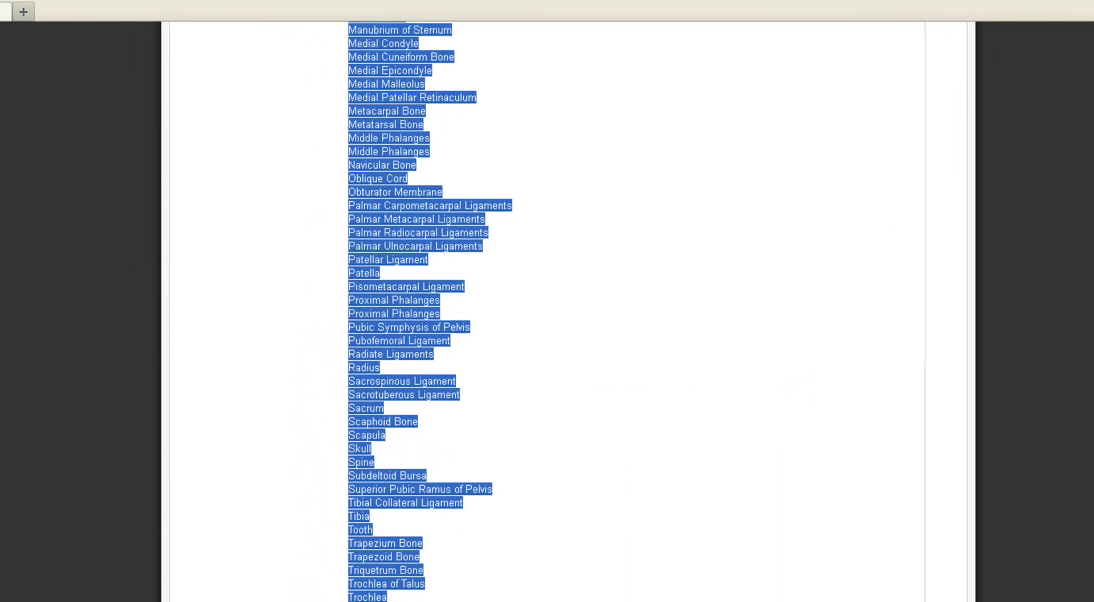
pyautogui.rightClick(471, 601)
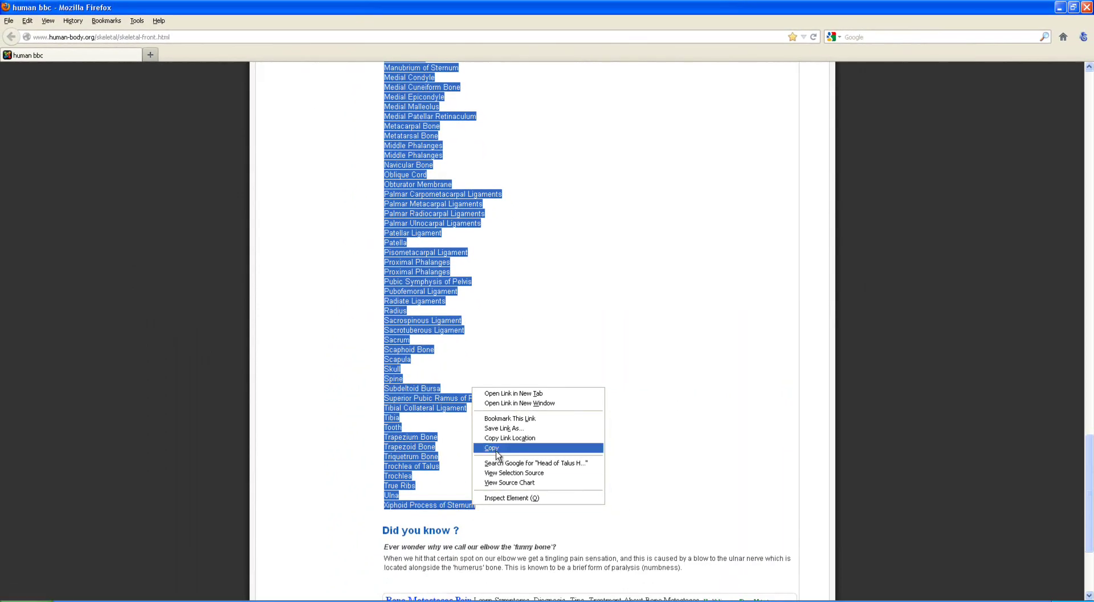
pyautogui.click(497, 450)
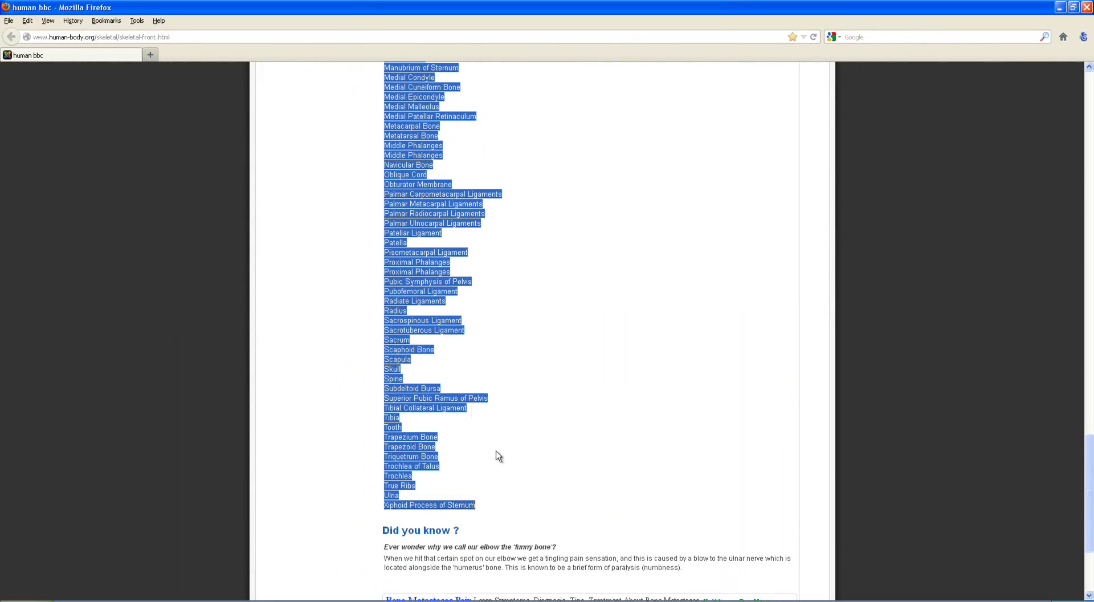
# Replace the bone names in keywords.txt with the pasted anatomy terms and save the file.
pyautogui.hotkey('alt', 'Tab')
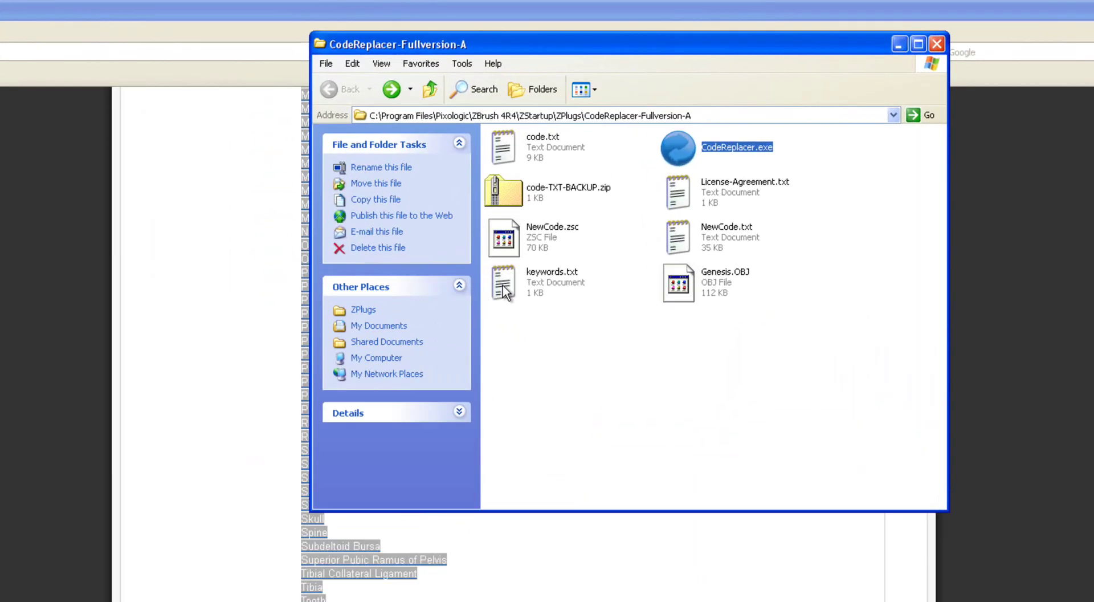
pyautogui.doubleClick(528, 200)
pyautogui.moveTo(566, 337); pyautogui.dragTo(522, 300)
pyautogui.hotkey('ctrl', 'a')
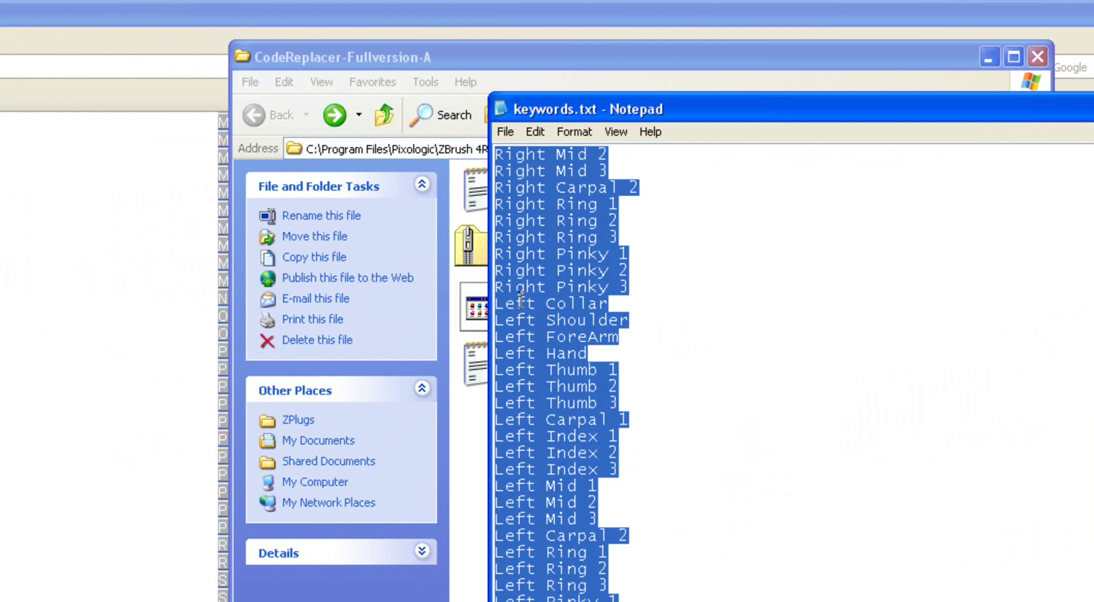
pyautogui.press('Delete')
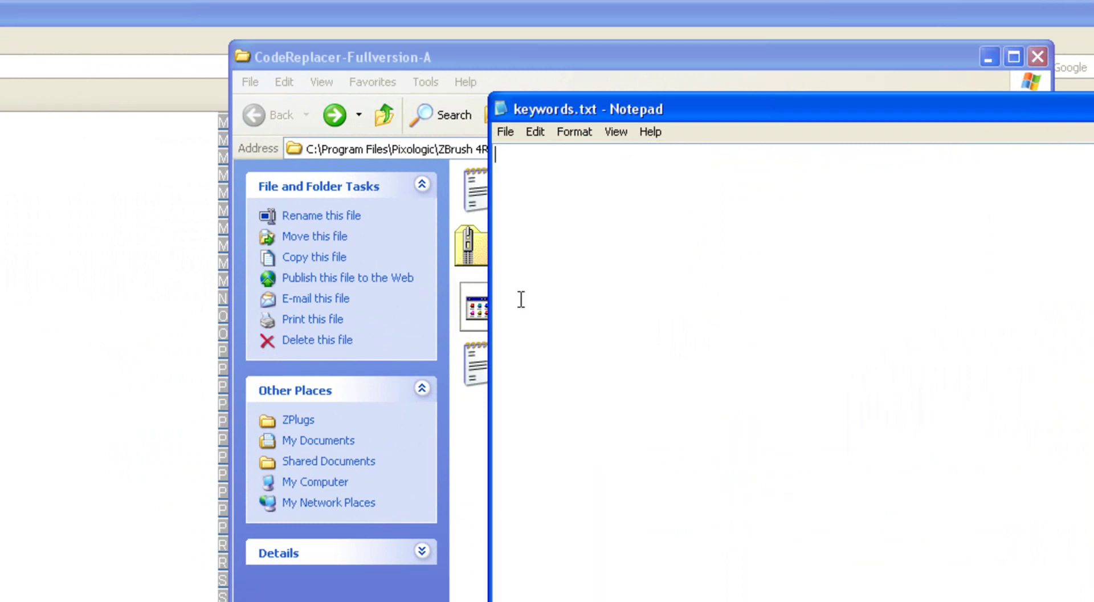
pyautogui.hotkey('ctrl', 'v')
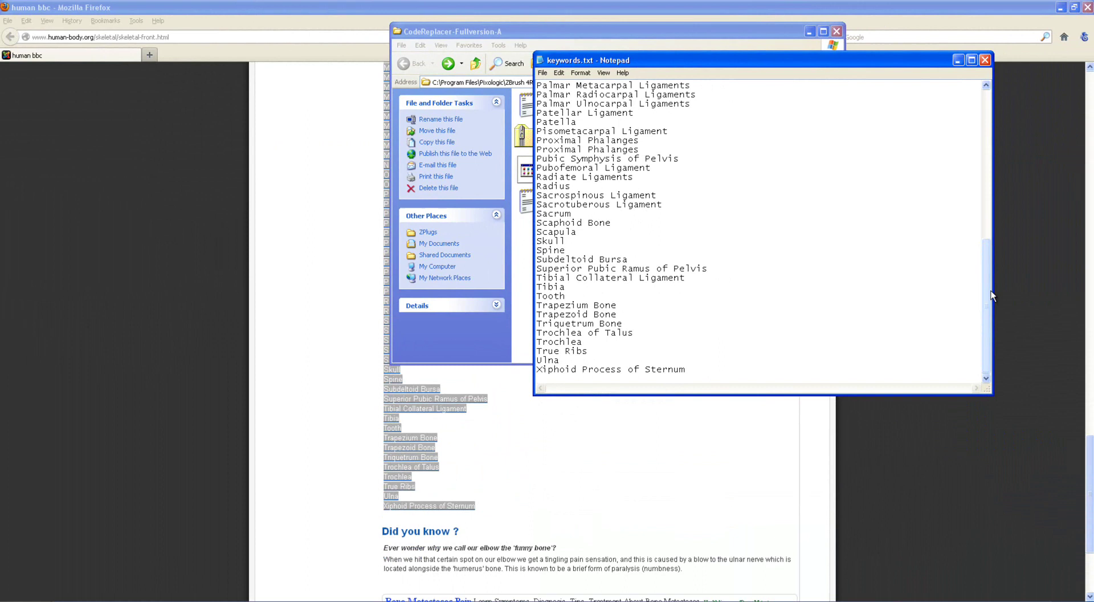
pyautogui.scroll(3, 989, 246)
pyautogui.scroll(8, 989, 246)
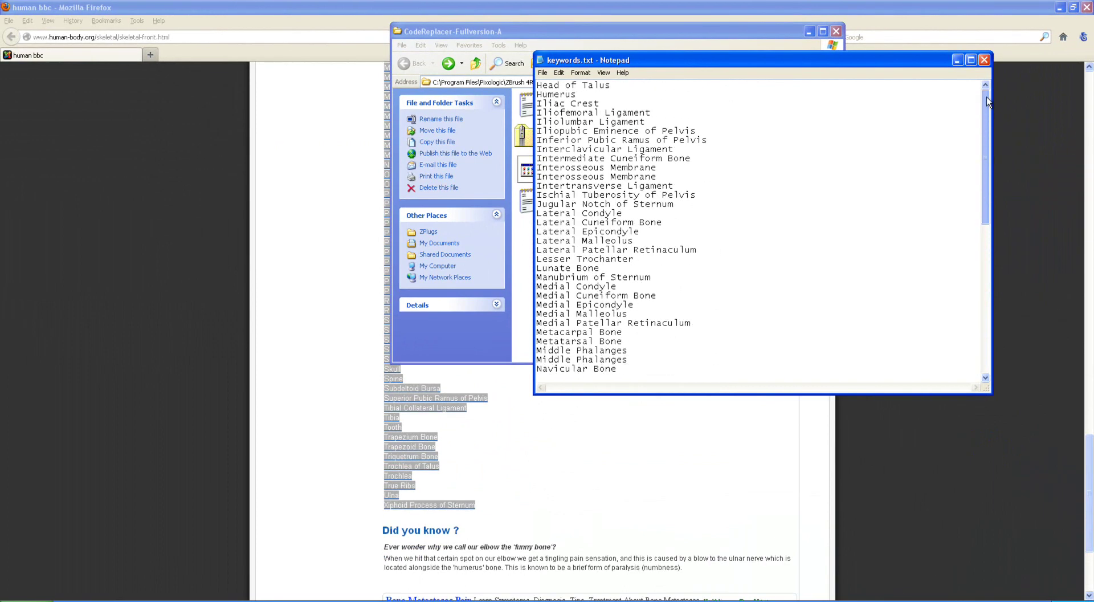
pyautogui.click(985, 60)
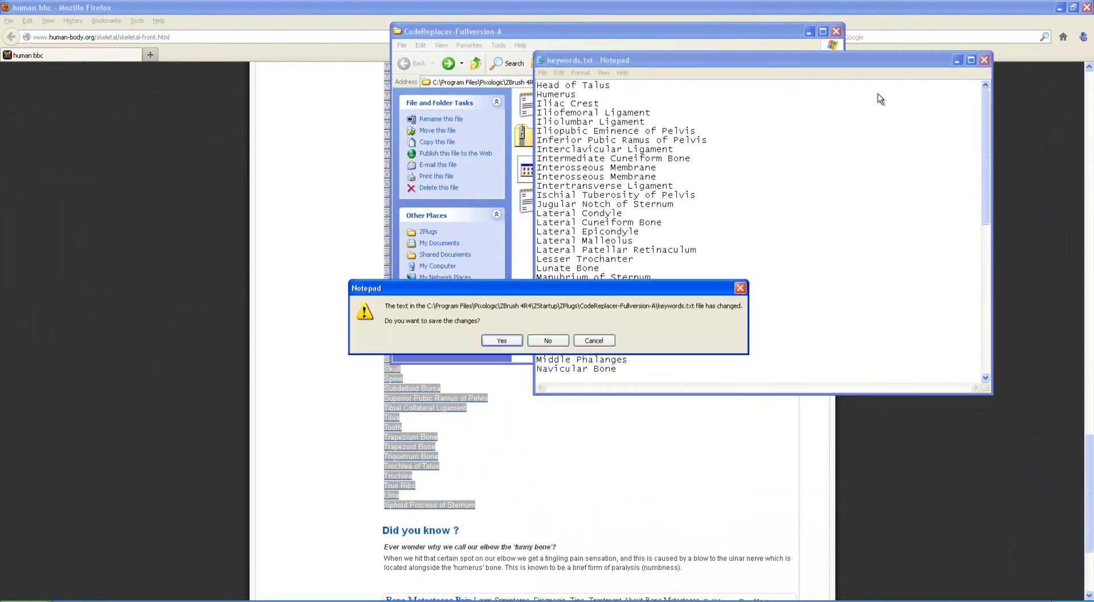
pyautogui.click(500, 341)
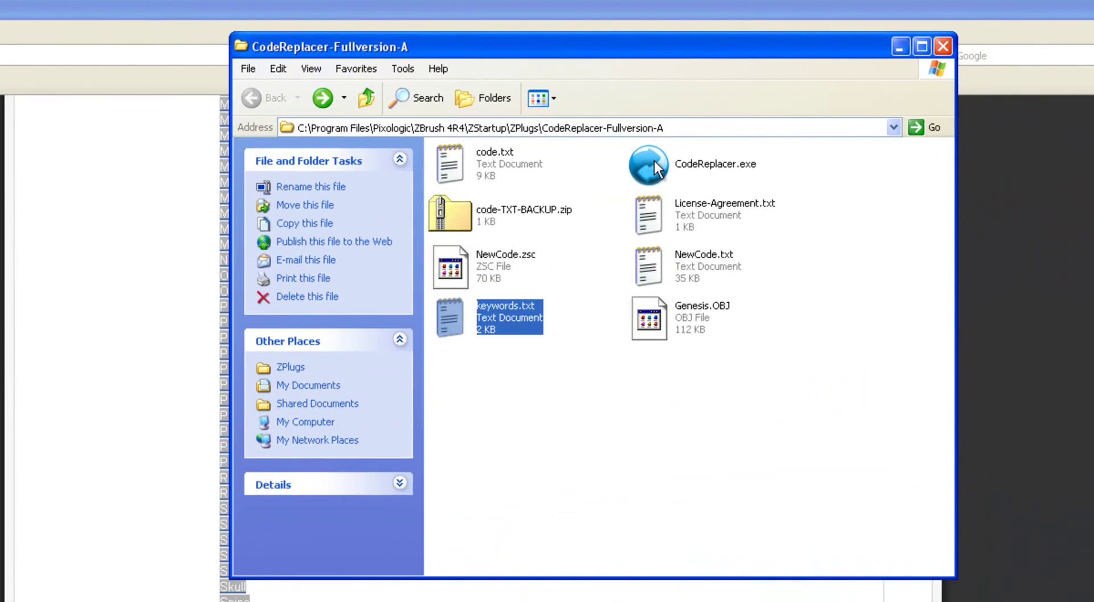
# Run CodeReplacer.exe's Replace Code to generate plugin code for the 67 anatomy keywords.
pyautogui.doubleClick(665, 112)
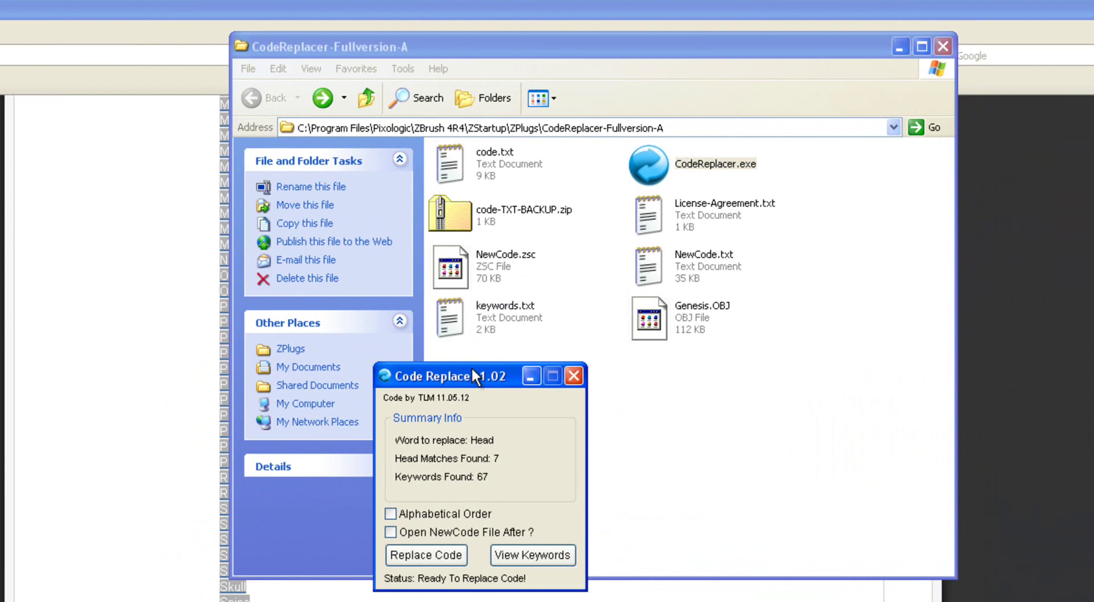
pyautogui.moveTo(472, 370); pyautogui.dragTo(573, 274)
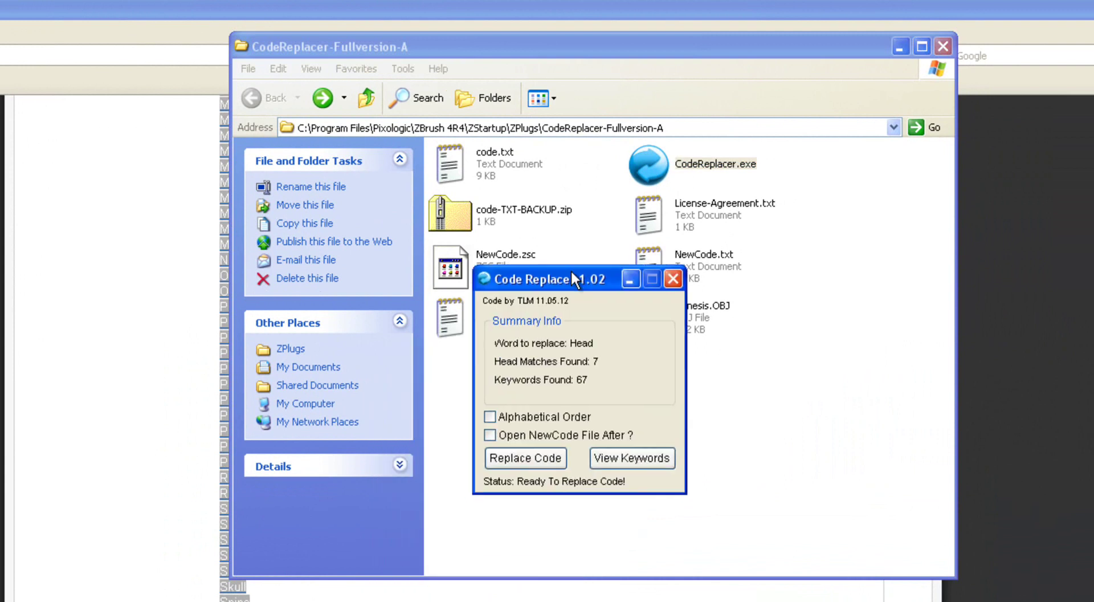
pyautogui.click(524, 459)
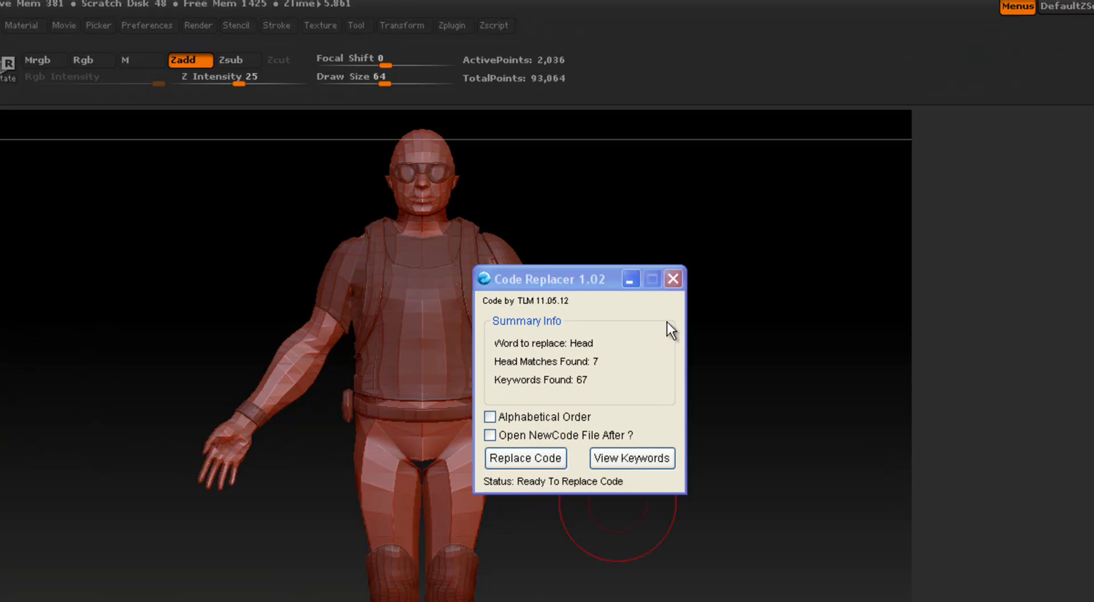
# Rename the soldier subtool to Head-of-Talus with the Renamer Maker plugin button.
pyautogui.click(673, 278)
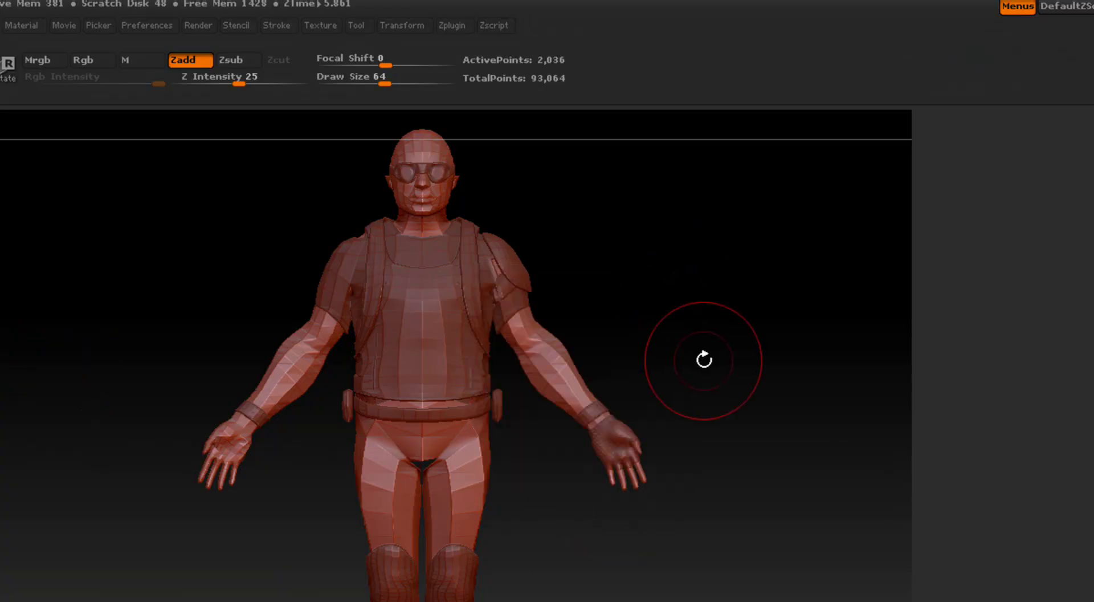
pyautogui.click(459, 24)
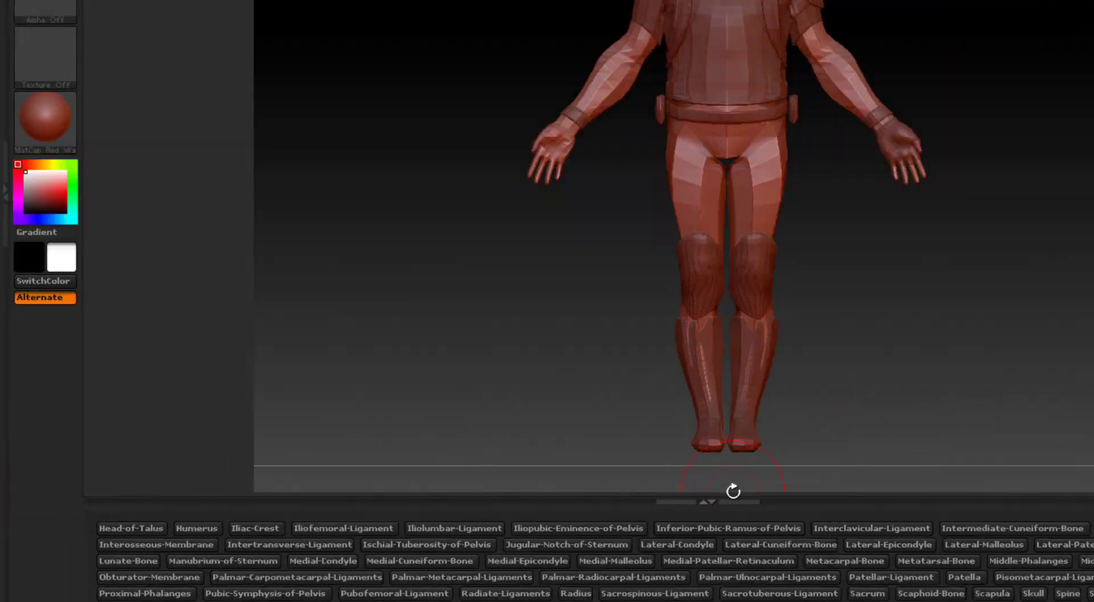
pyautogui.scroll(-3, 627, 342)
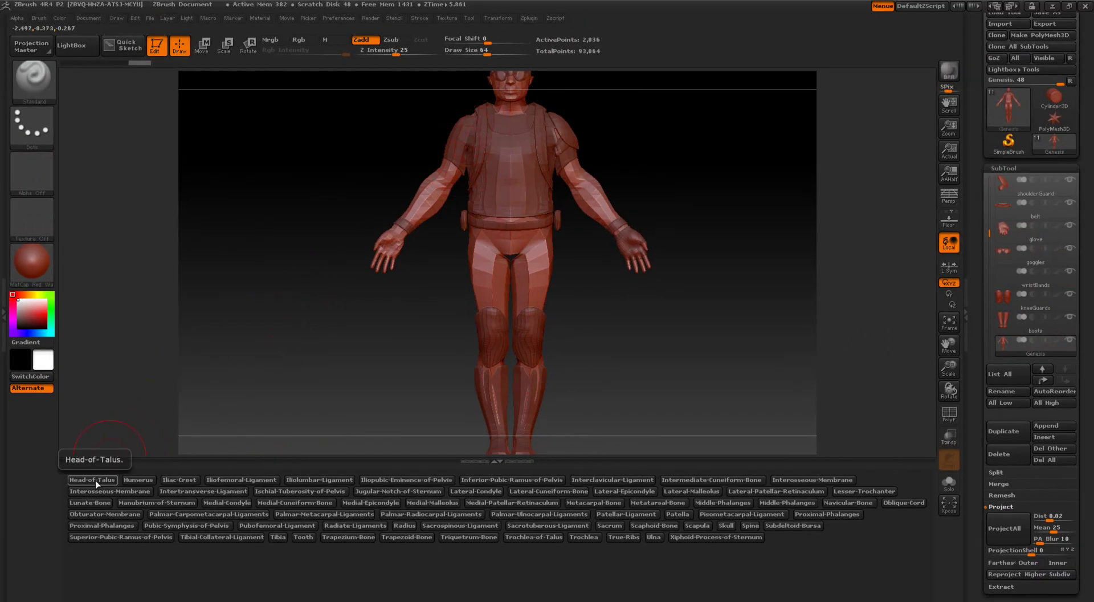
pyautogui.click(95, 481)
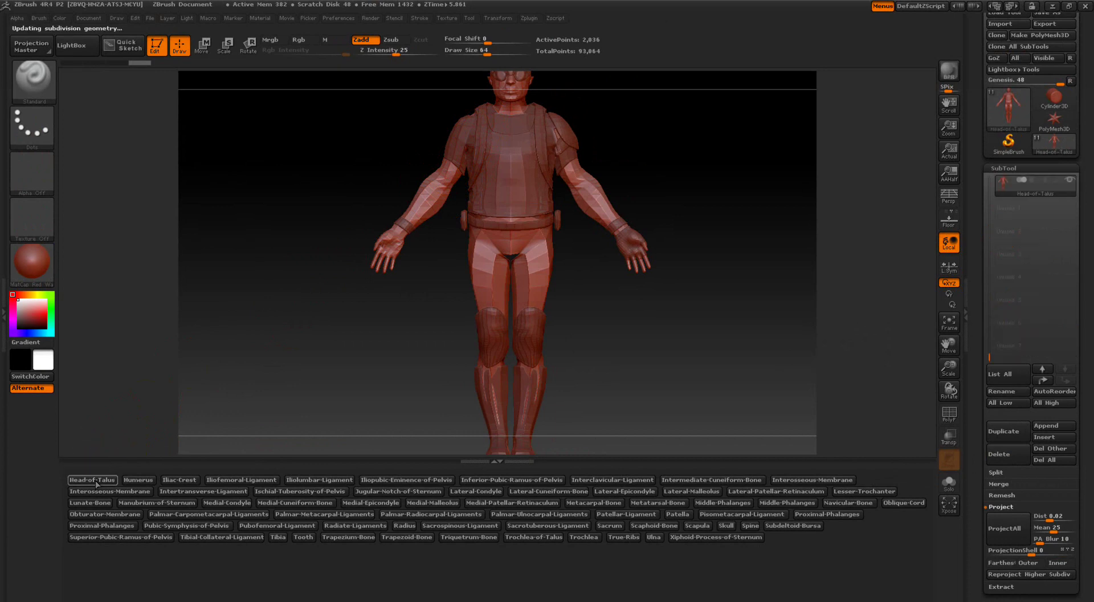
# Minimize ZBrush and select the new Head-of-Talus.OBJ in the plugin folder.
pyautogui.moveTo(1021, 190)
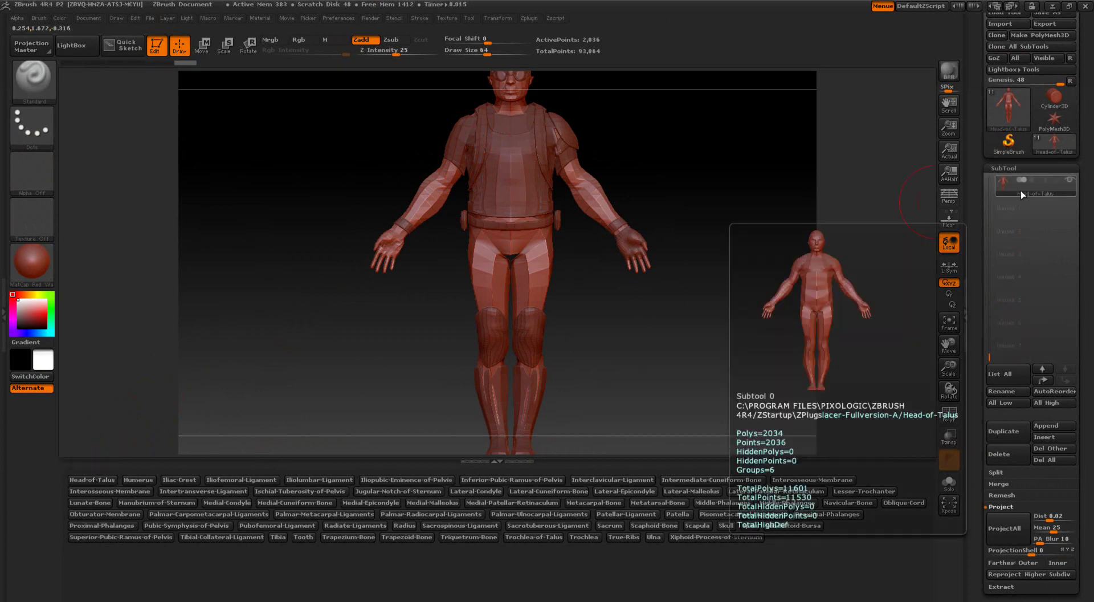
pyautogui.click(1053, 7)
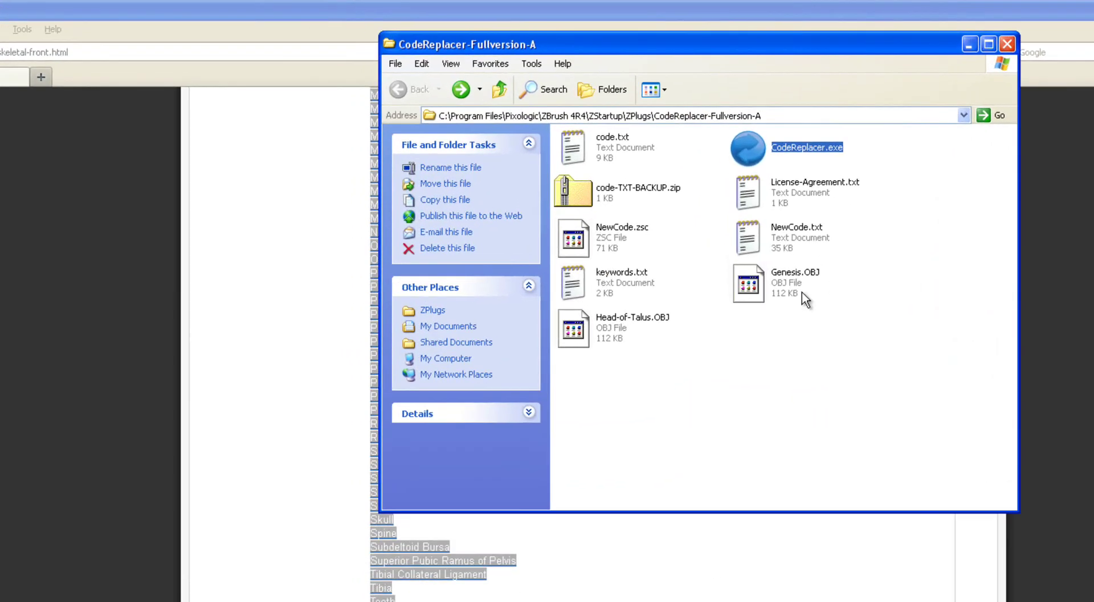
pyautogui.click(660, 344)
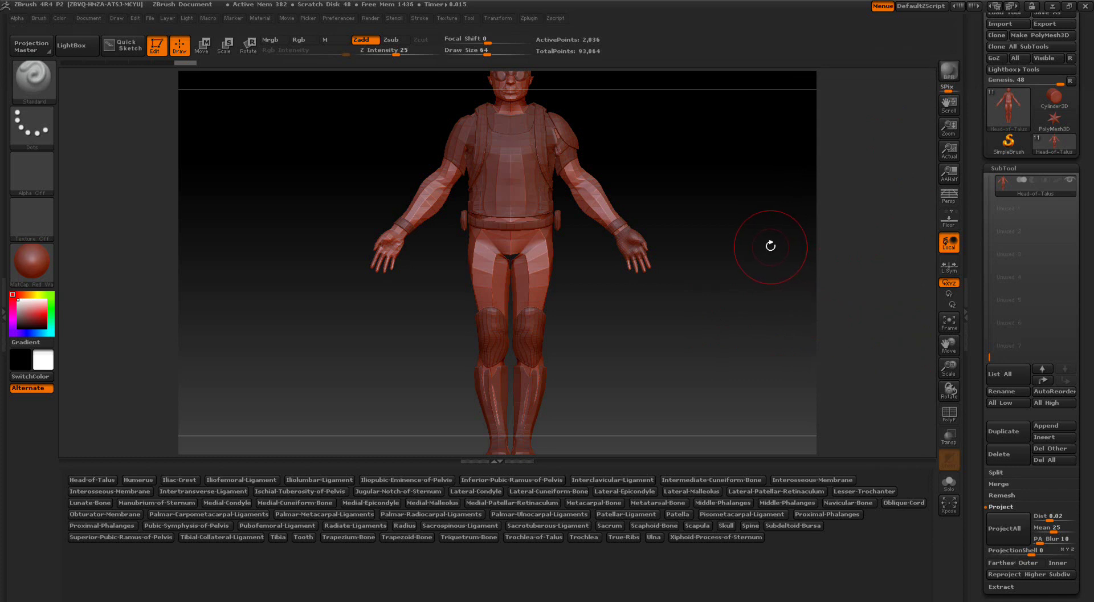
# Orbit the Head-of-Talus model to view its side.
pyautogui.moveTo(771, 244)
pyautogui.mouseDown()
pyautogui.moveTo(723, 245)
pyautogui.moveTo(746, 237)
pyautogui.mouseUp()
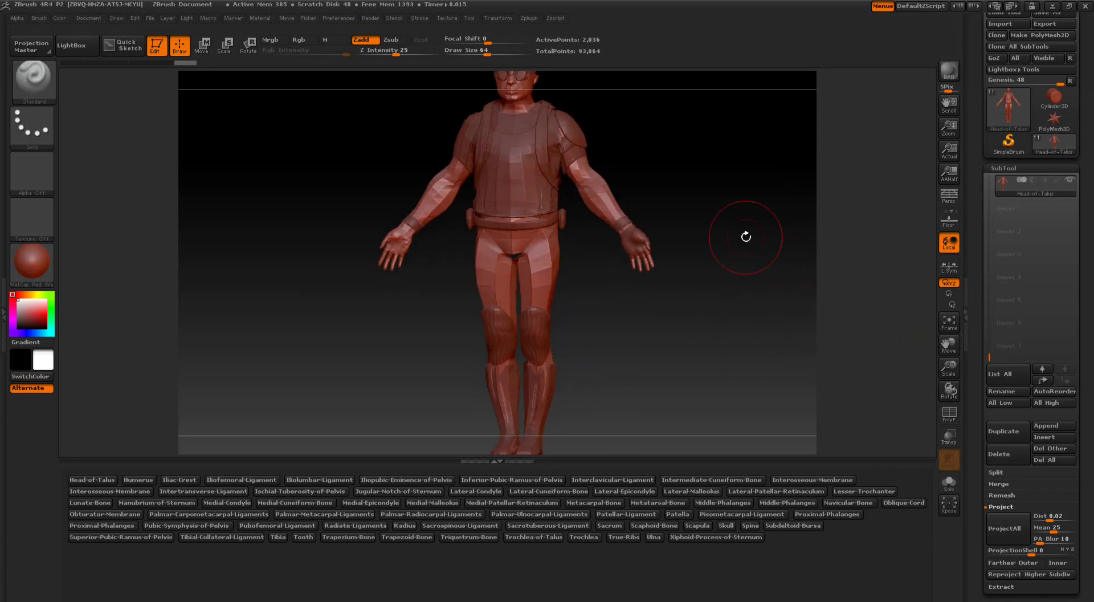